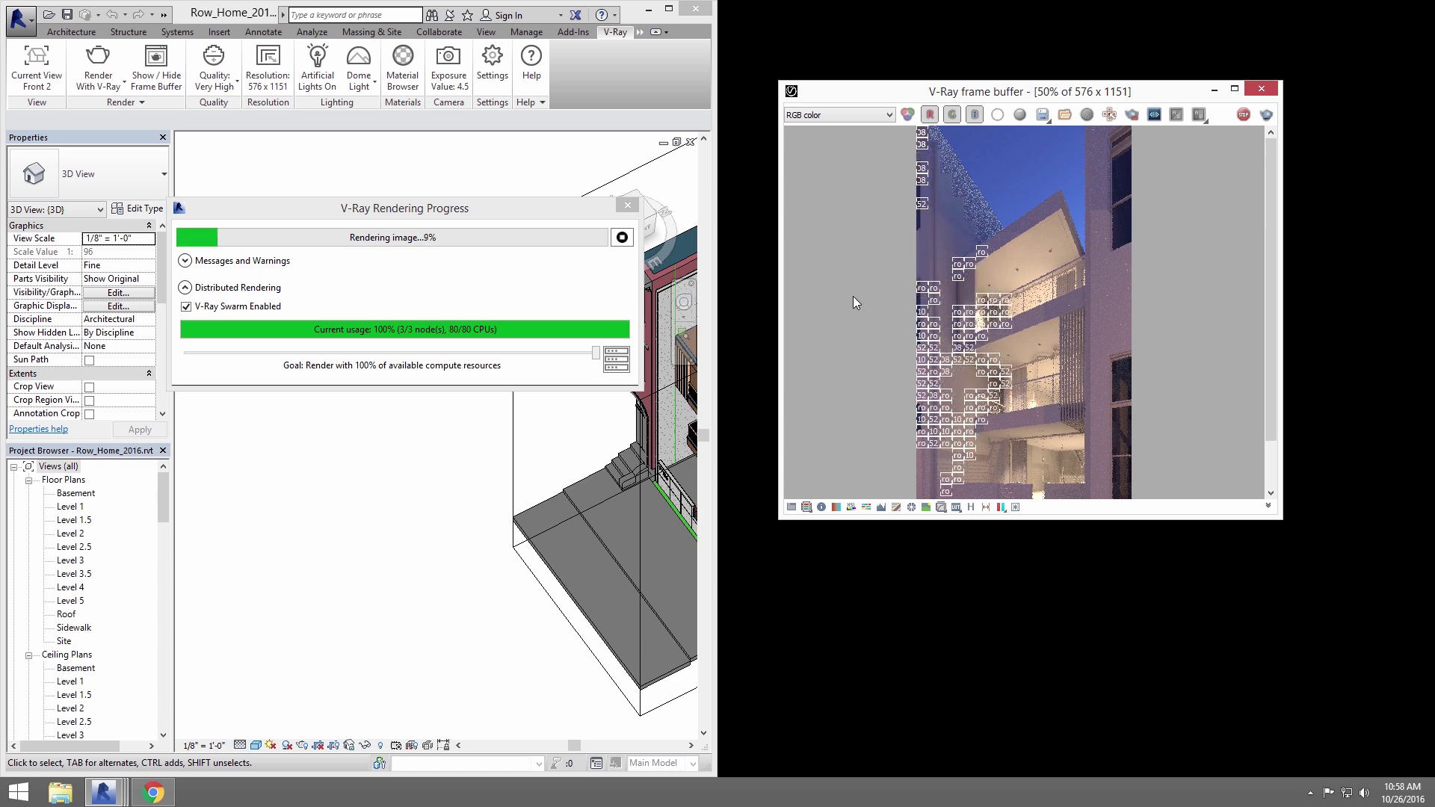
Launch vray_adv_34001_revit_win_x64.exe from the swarm folder
left_click(168, 800)
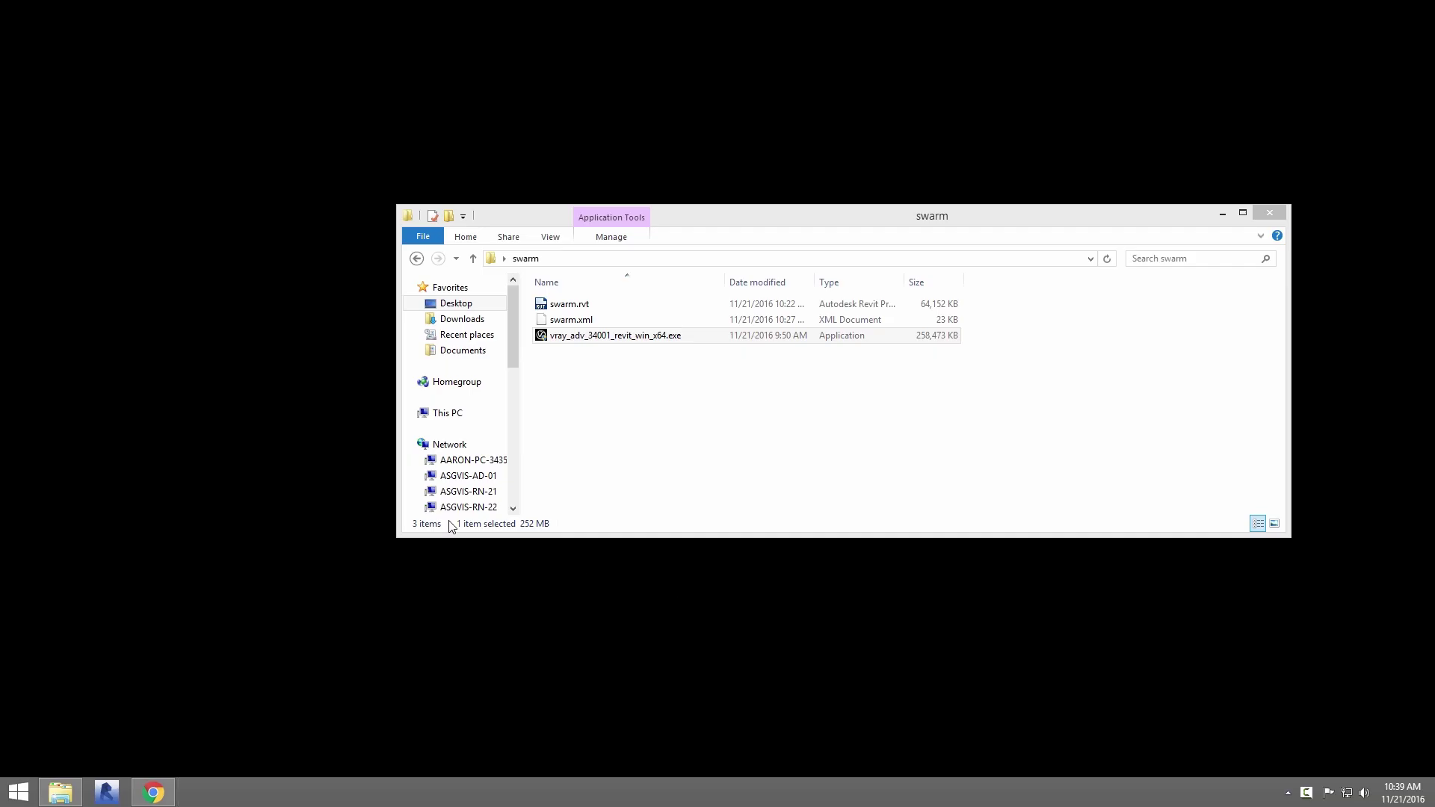
double_click(568, 335)
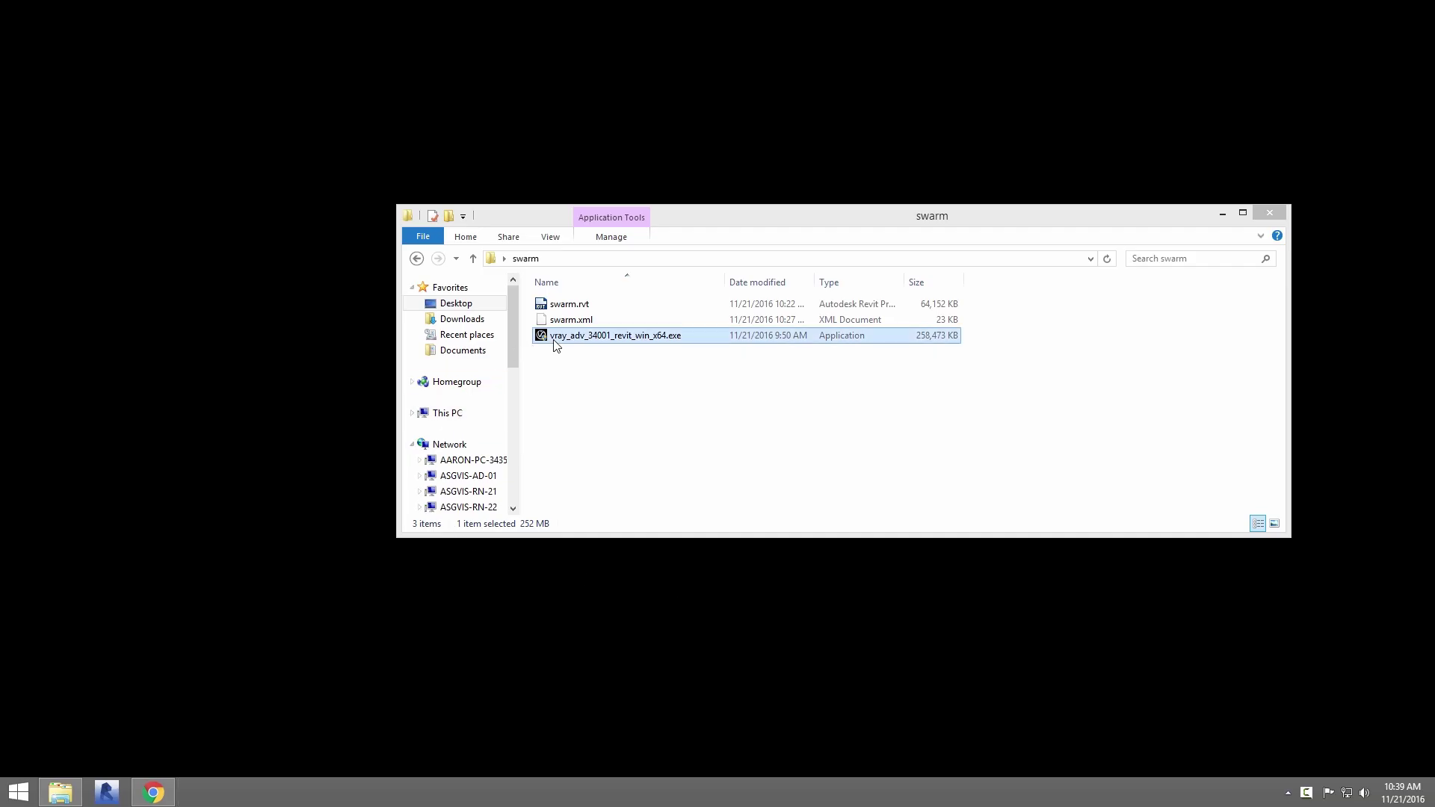
Accept the V-Ray for Revit license, deselect Revit 2015 and License Server 4.1.0, and install V-Ray Swarm 1.2.4
left_click(1222, 214)
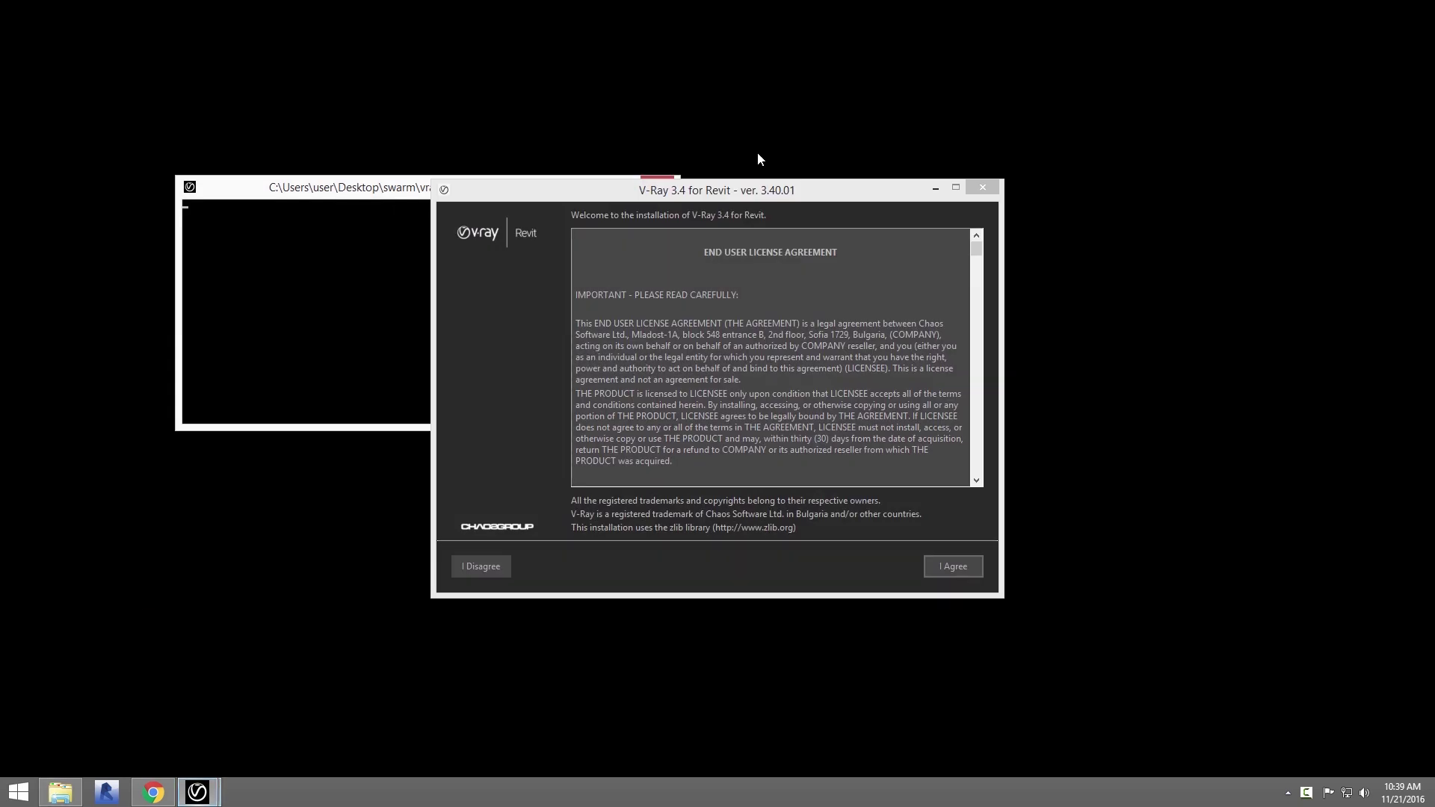
left_click(930, 568)
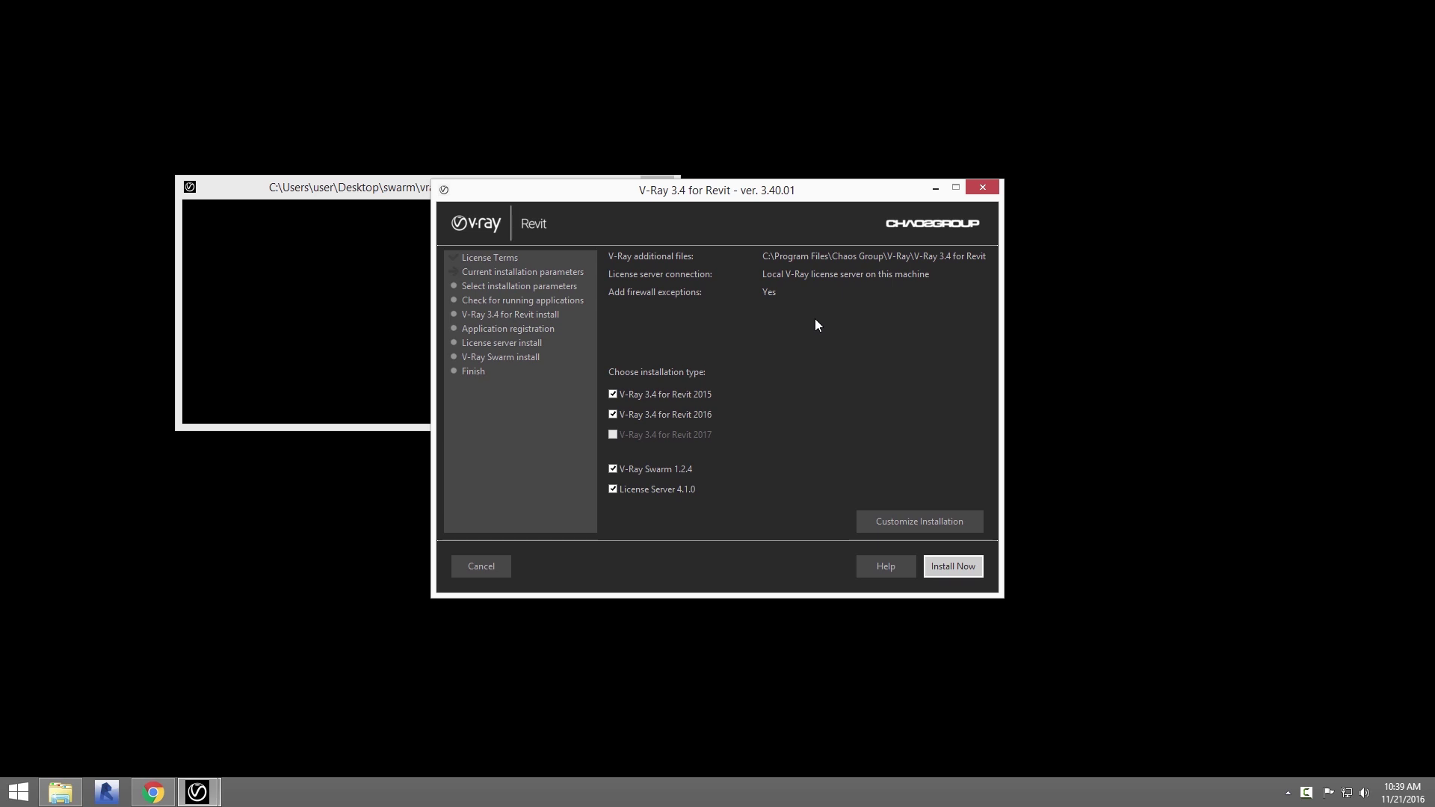
left_click(613, 395)
left_click(613, 489)
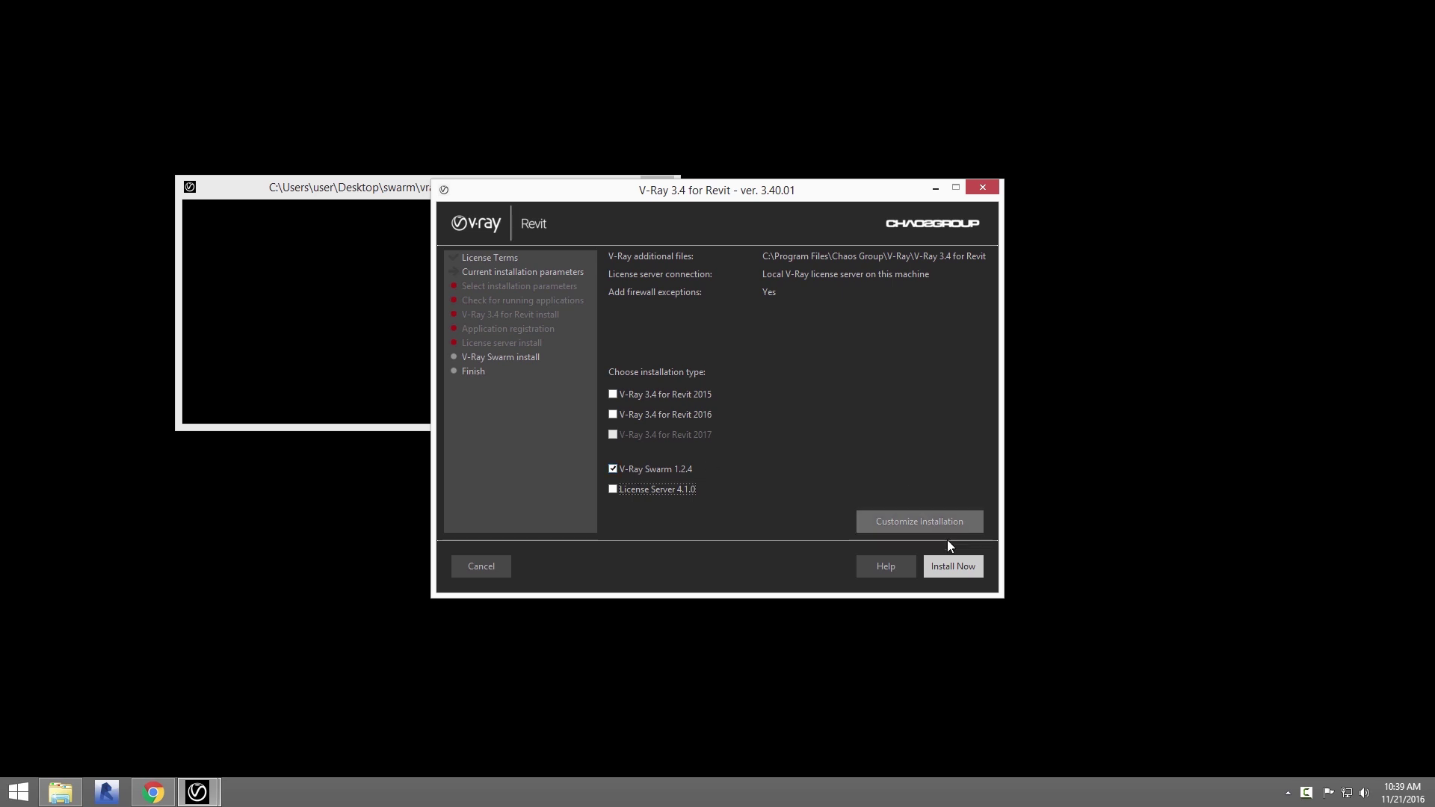
left_click(959, 570)
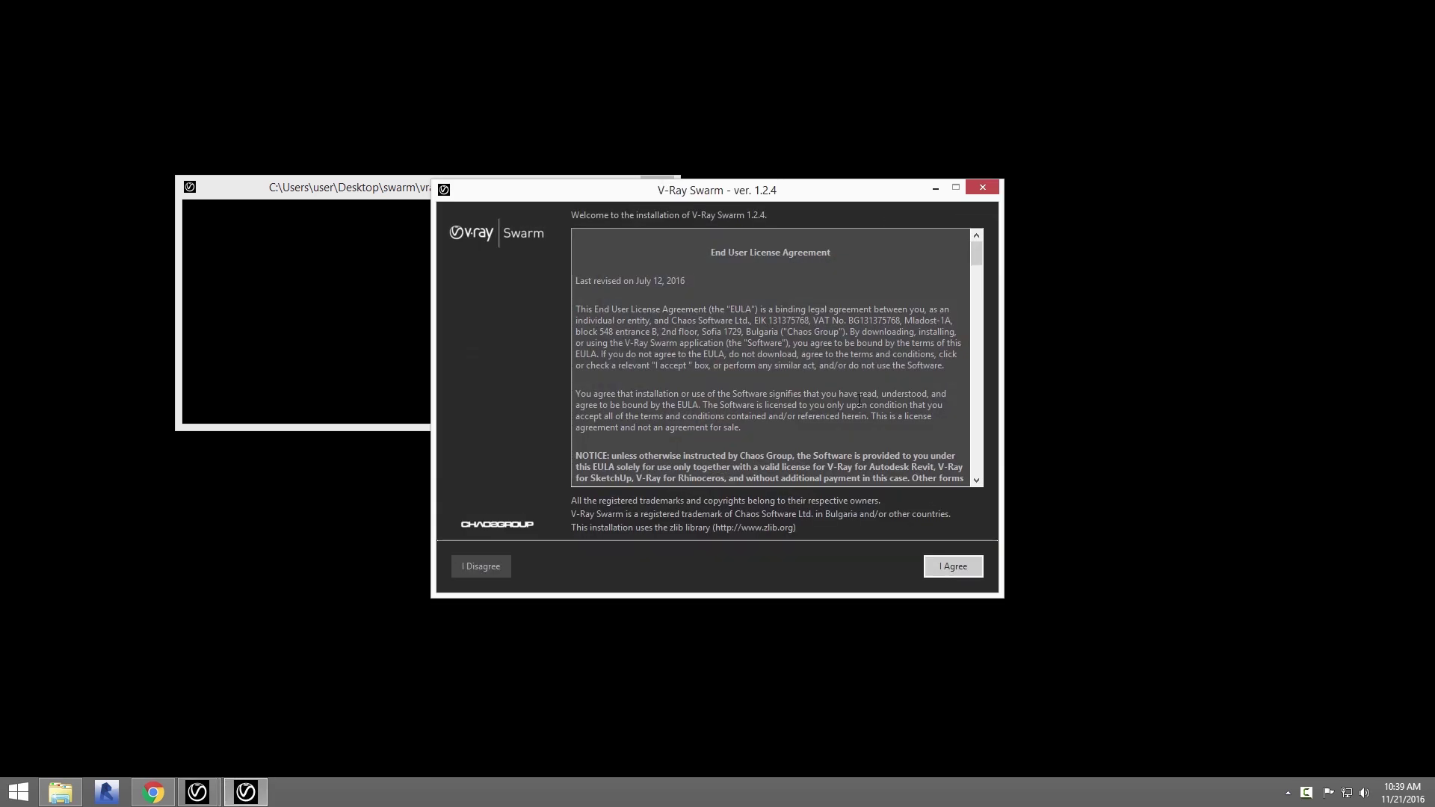
Accept the V-Ray Swarm license, install with the default multicast settings, and finish the setup
left_click(952, 576)
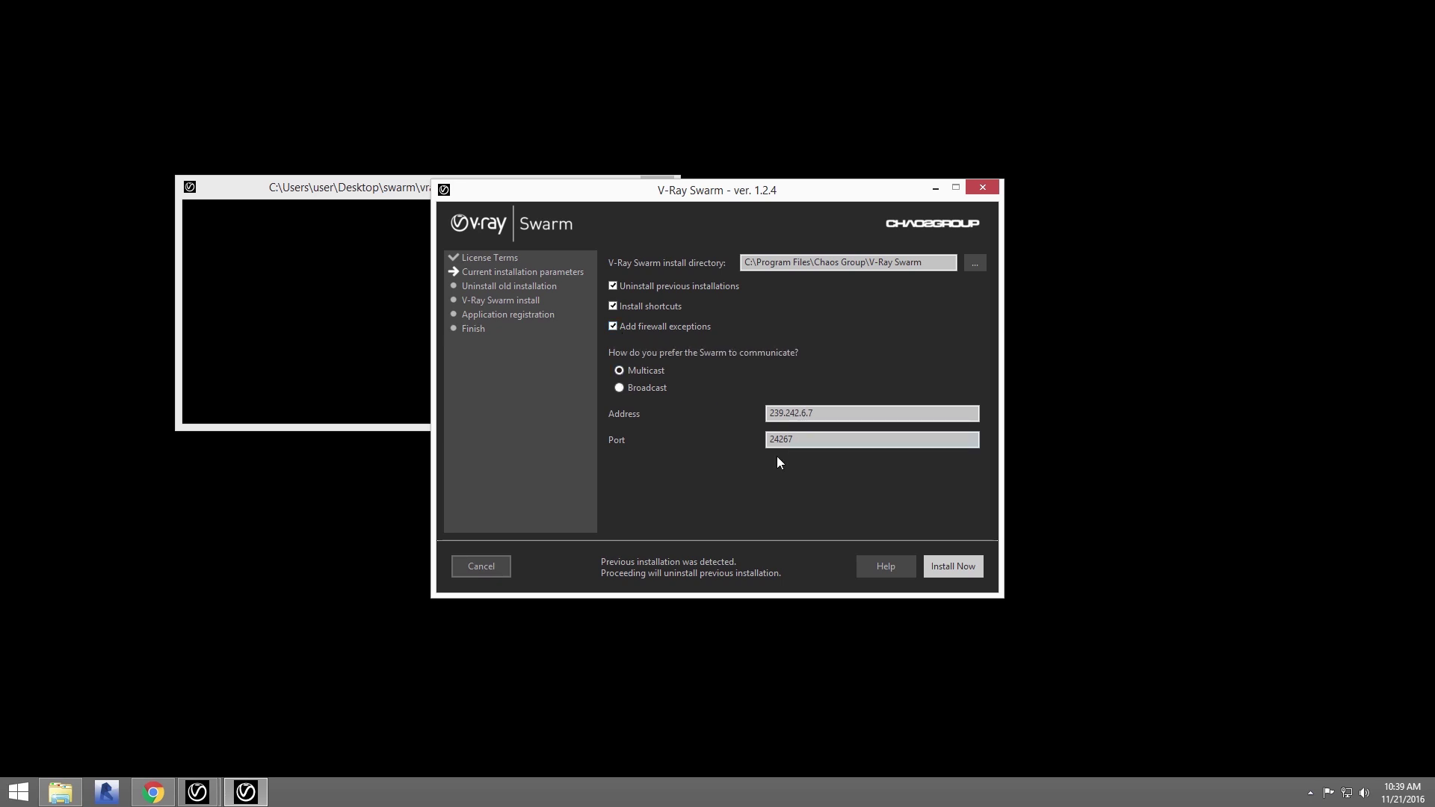
left_click(946, 568)
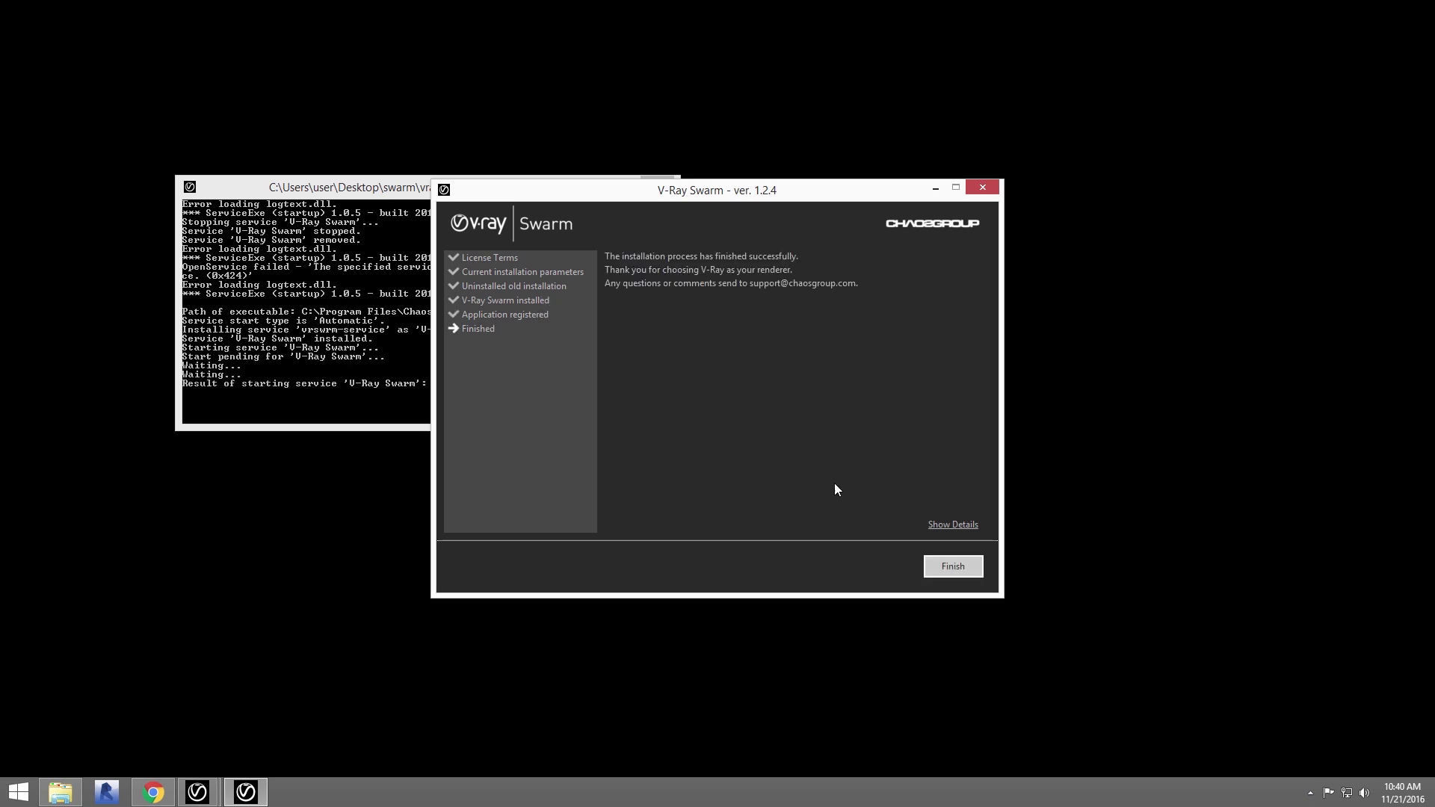
left_click(948, 562)
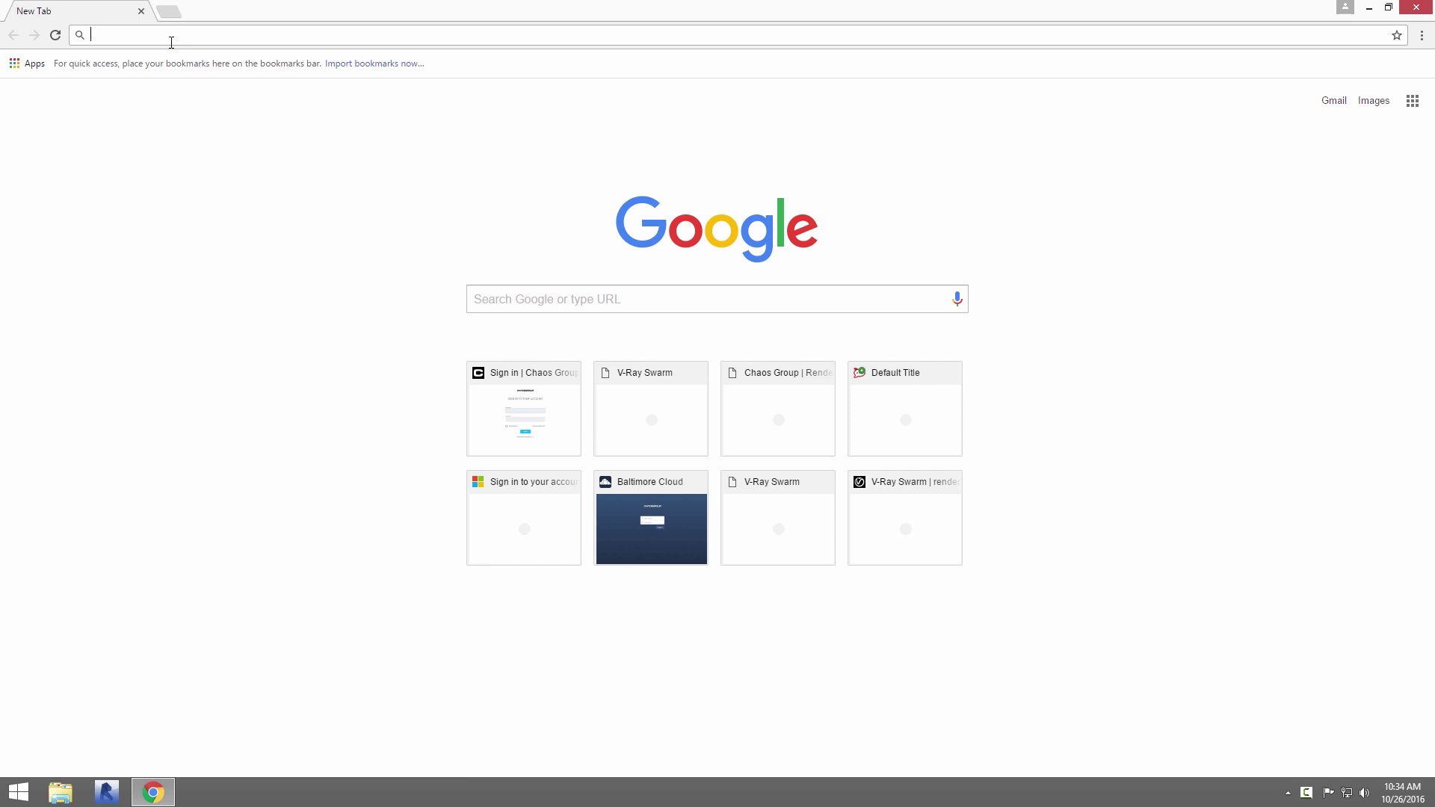
Go to localhost:24267 in Chrome to reach the CGUSA-008 Swarm log page
type("localhos")
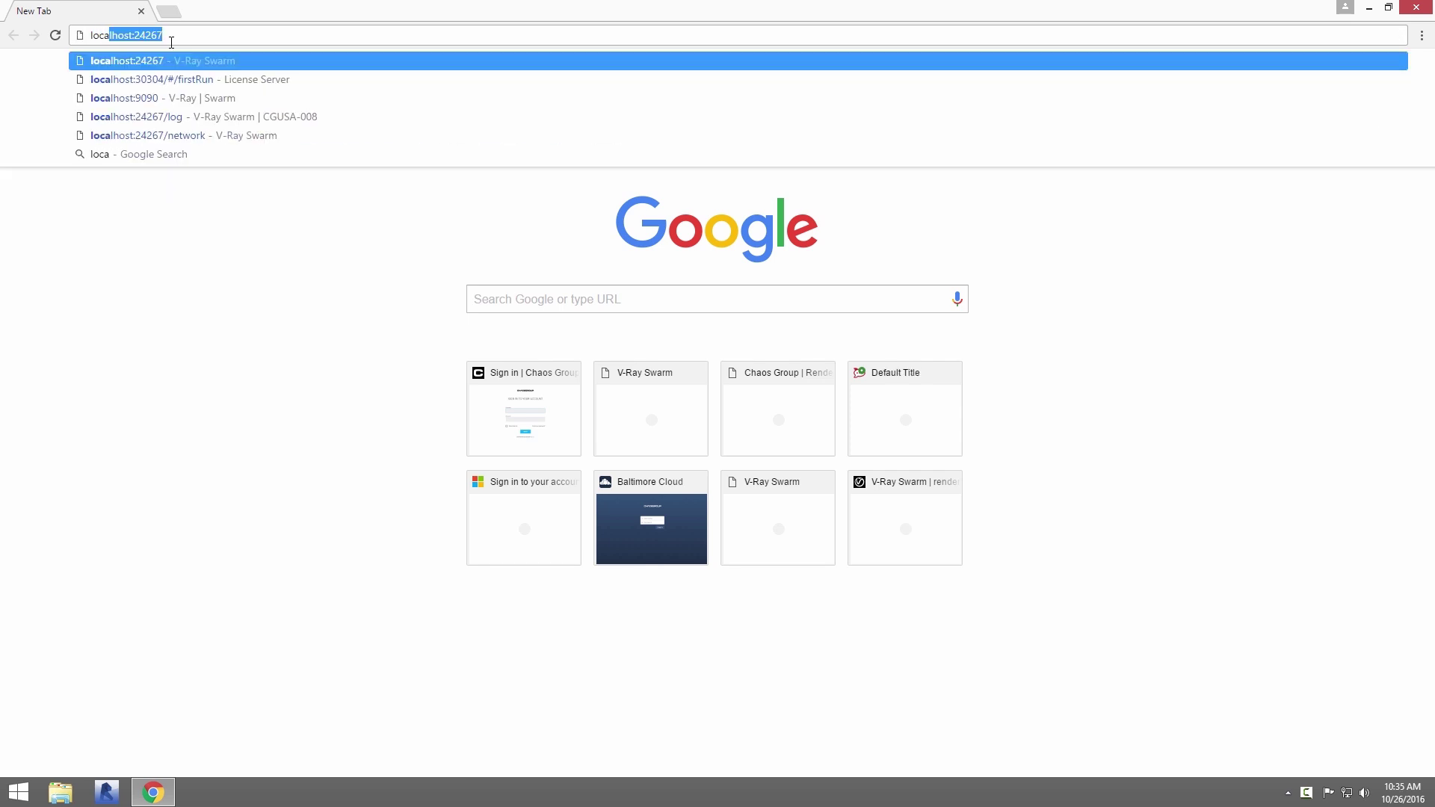
type("t:")
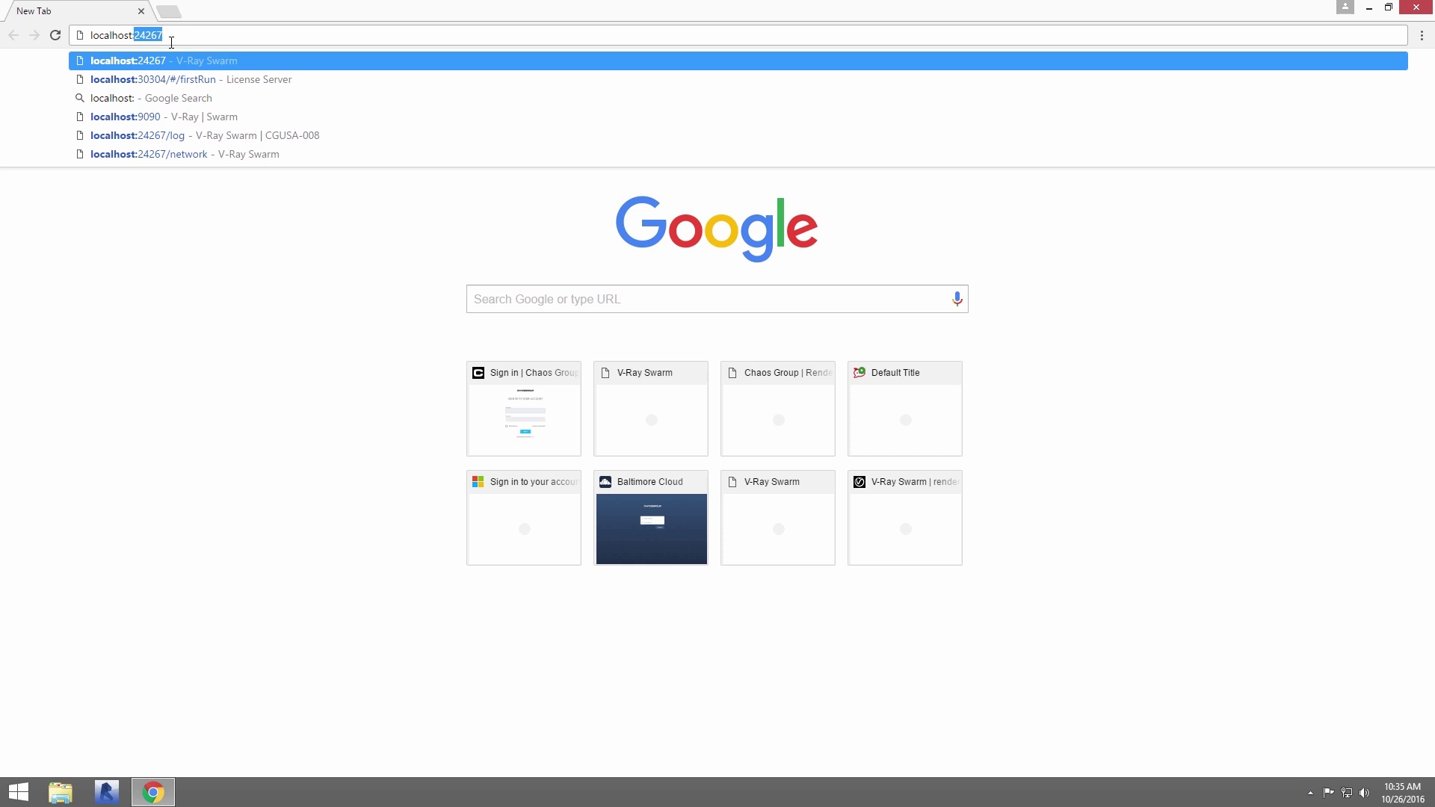
type("24267")
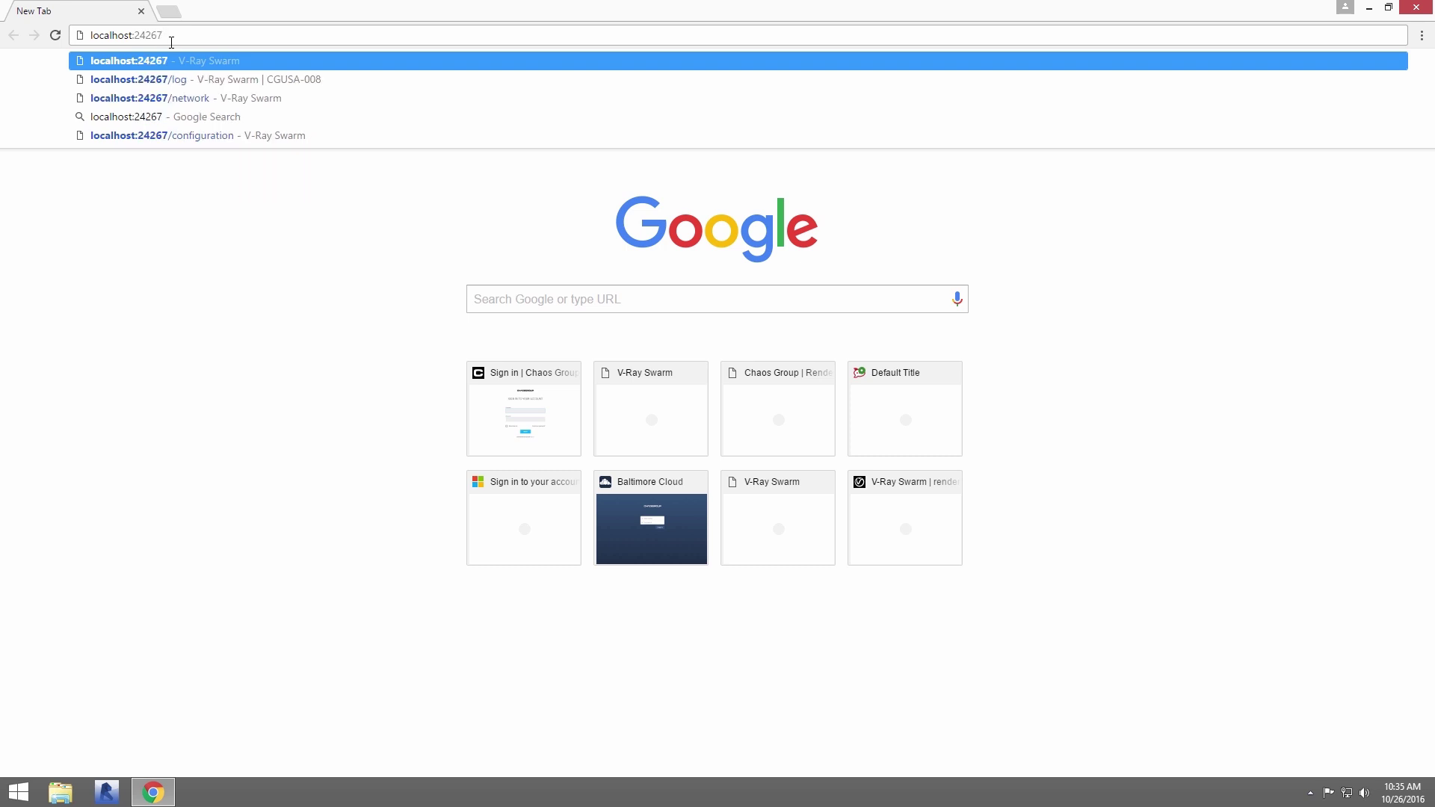
key("Down")
key("Return")
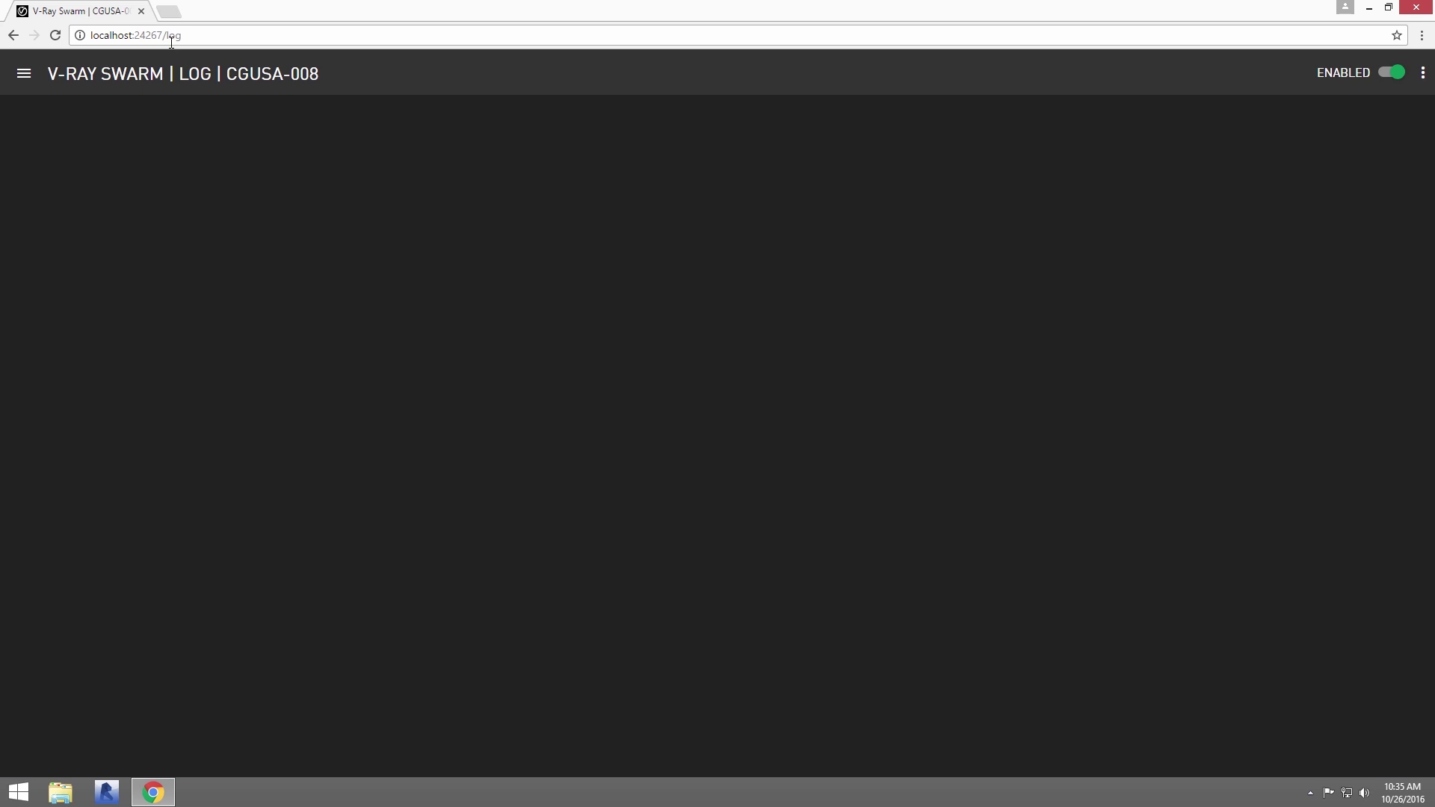
Check the log display options, toggle the node off and back on, and show the Swarm page list
left_click(1424, 75)
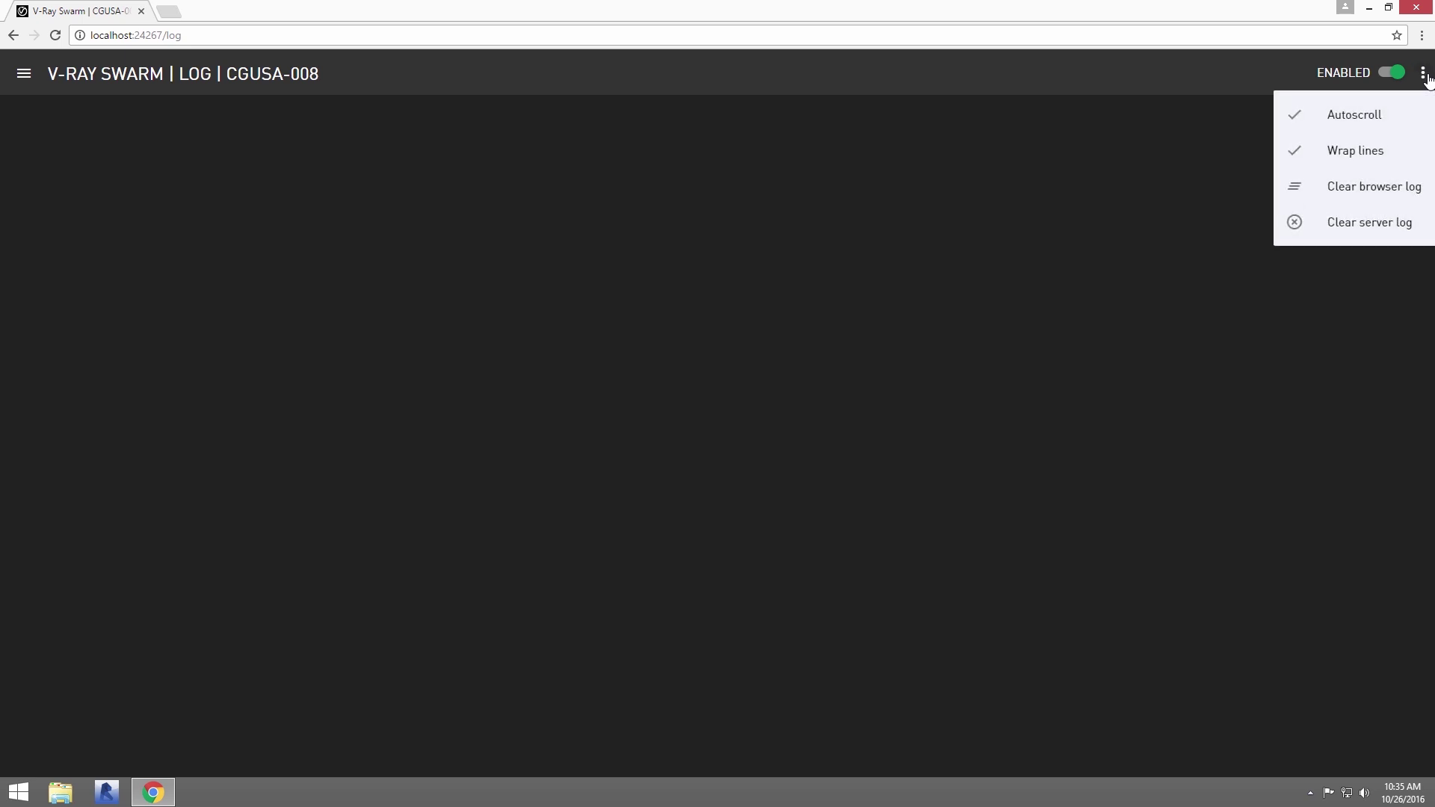
left_click(1003, 78)
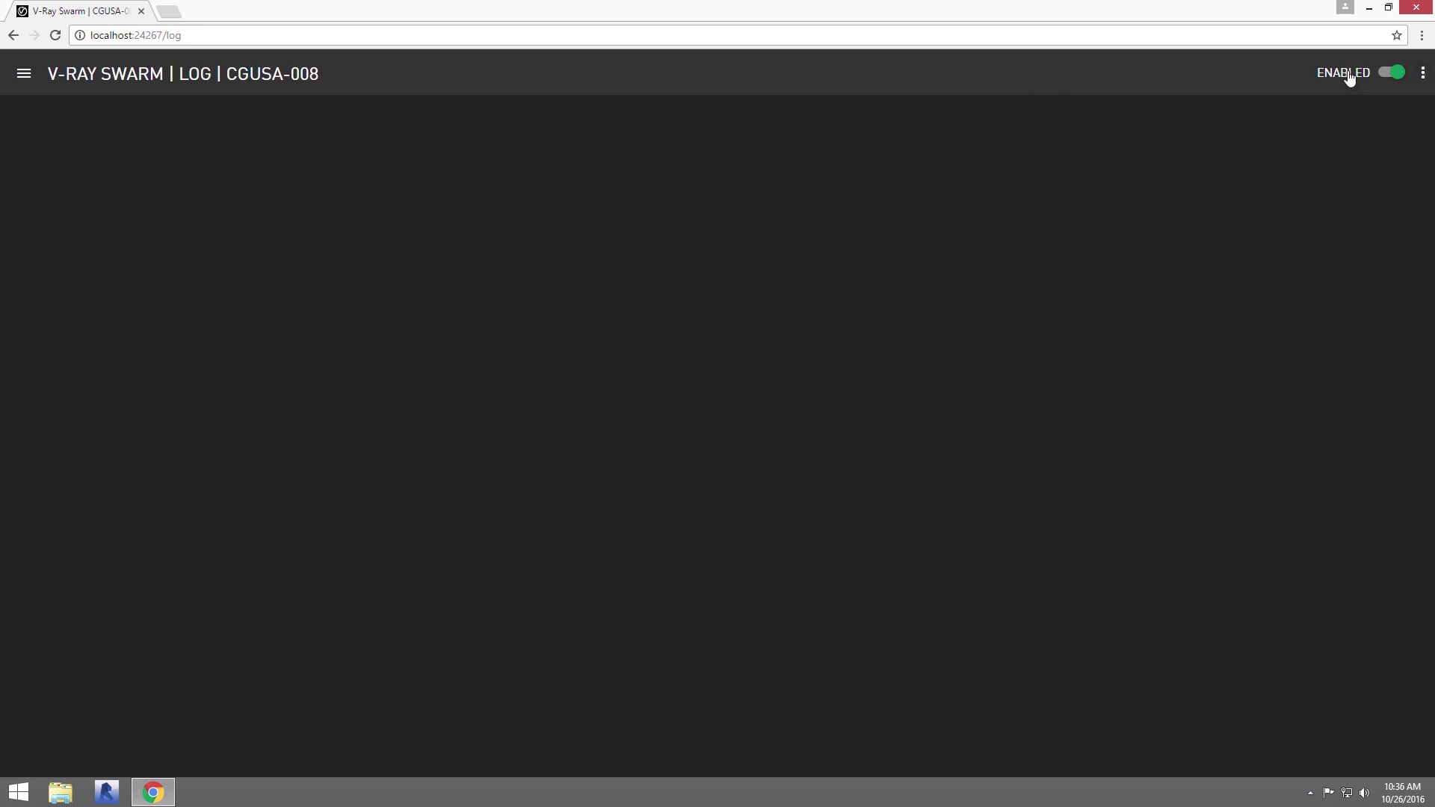
left_click(1392, 75)
left_click(1391, 75)
left_click(24, 75)
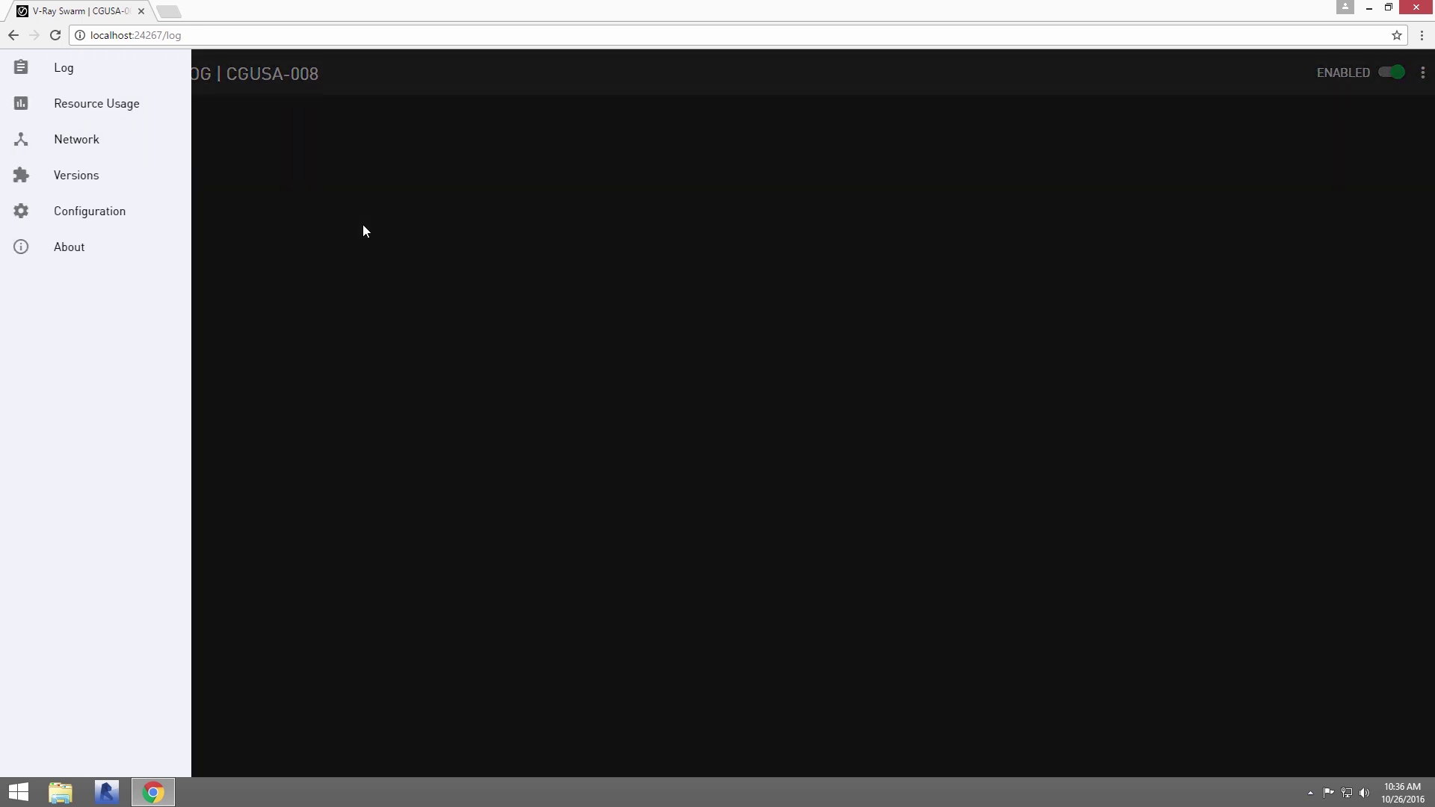
Disable CGUSA-008, add the tag 'renderfarm' in Configuration, save, and re-enable the node
left_click(149, 211)
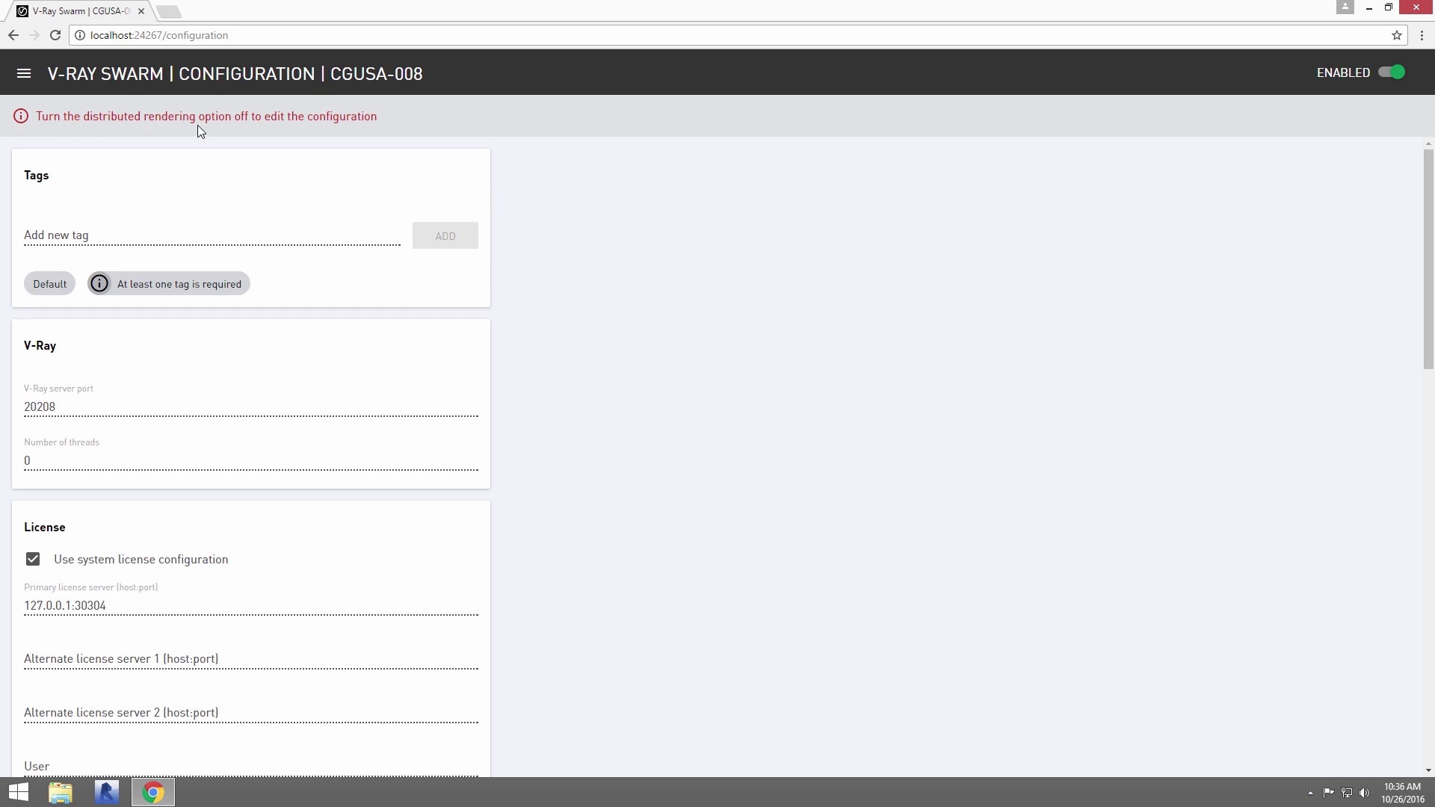
left_click(1388, 78)
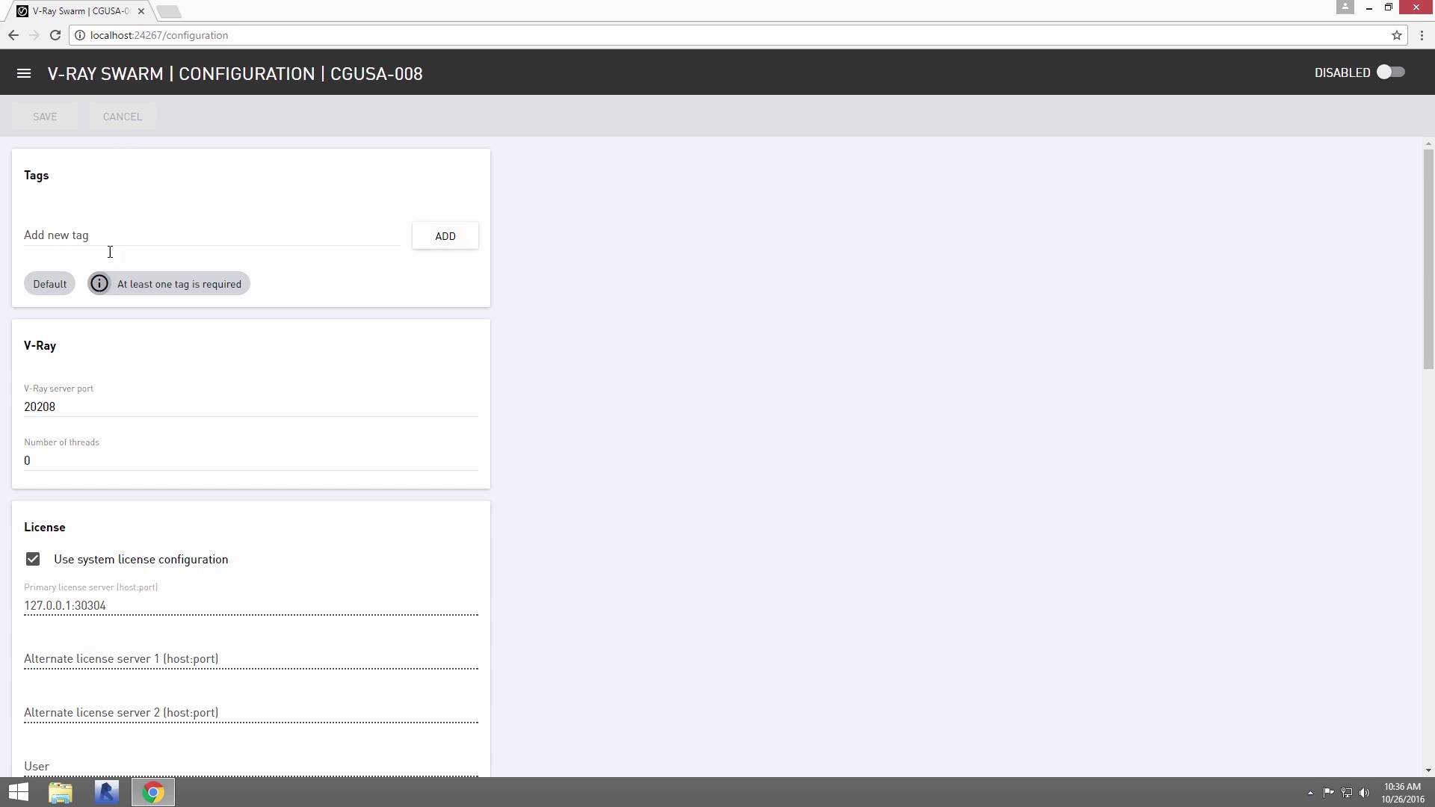
left_click(127, 236)
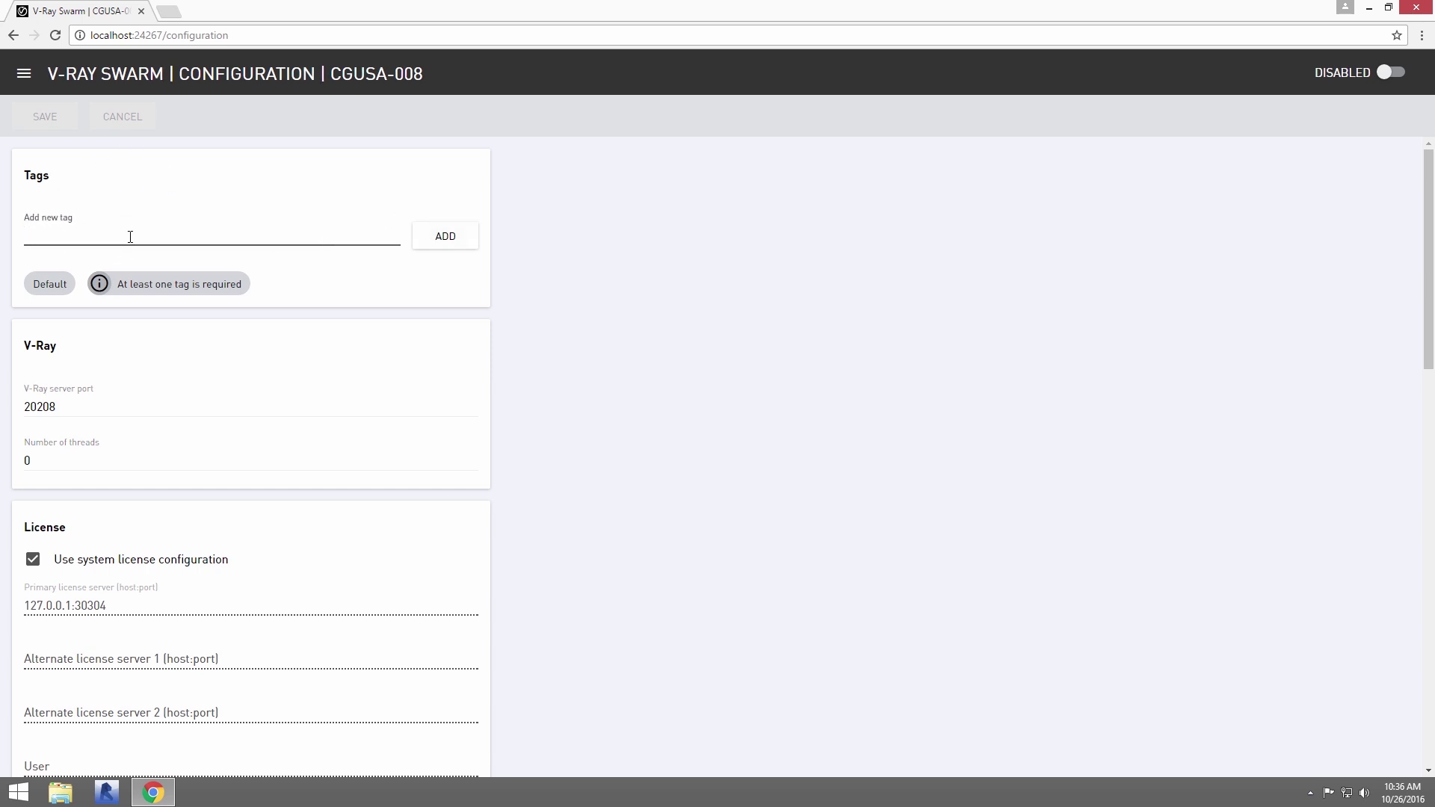
type("renderfarm")
left_click(445, 241)
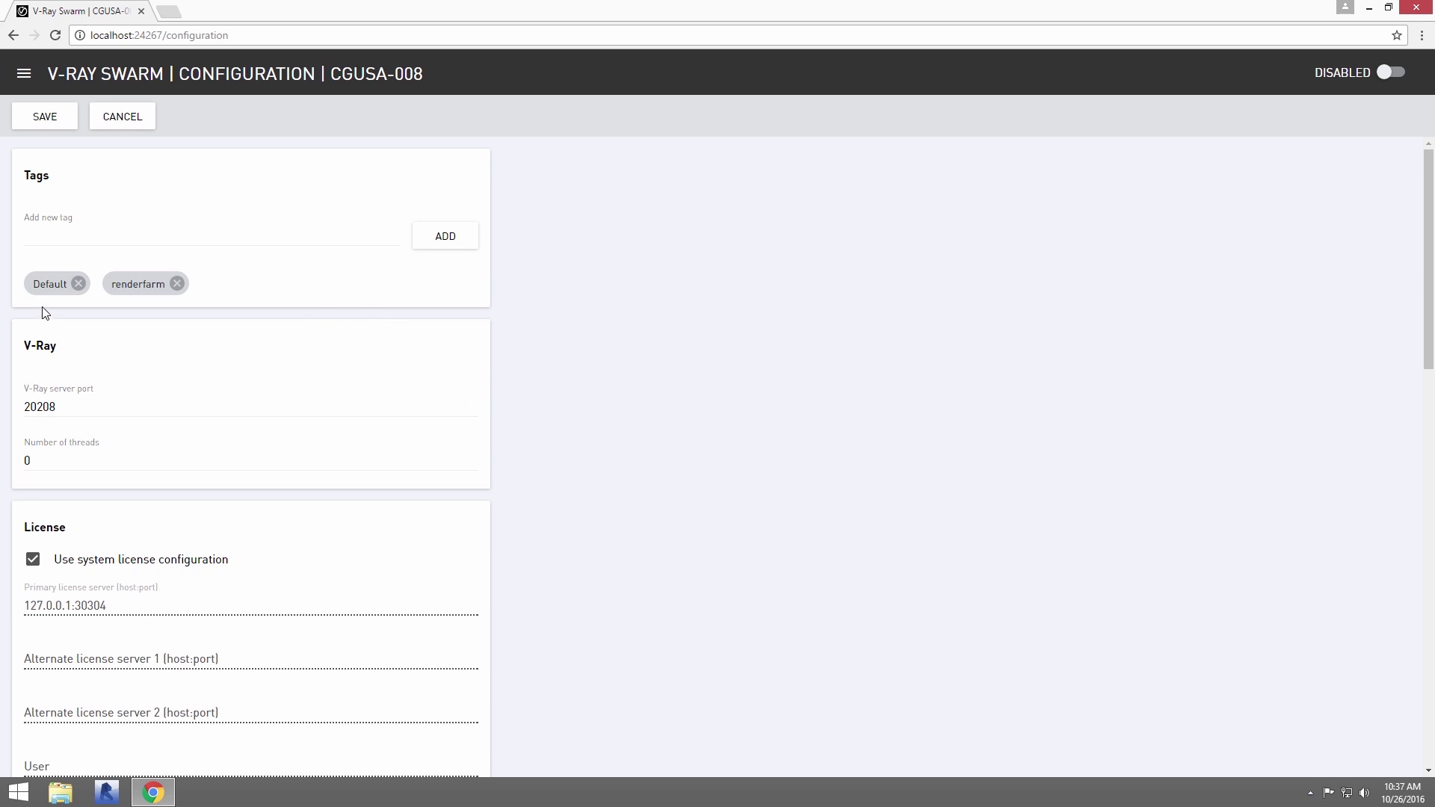
left_click(50, 124)
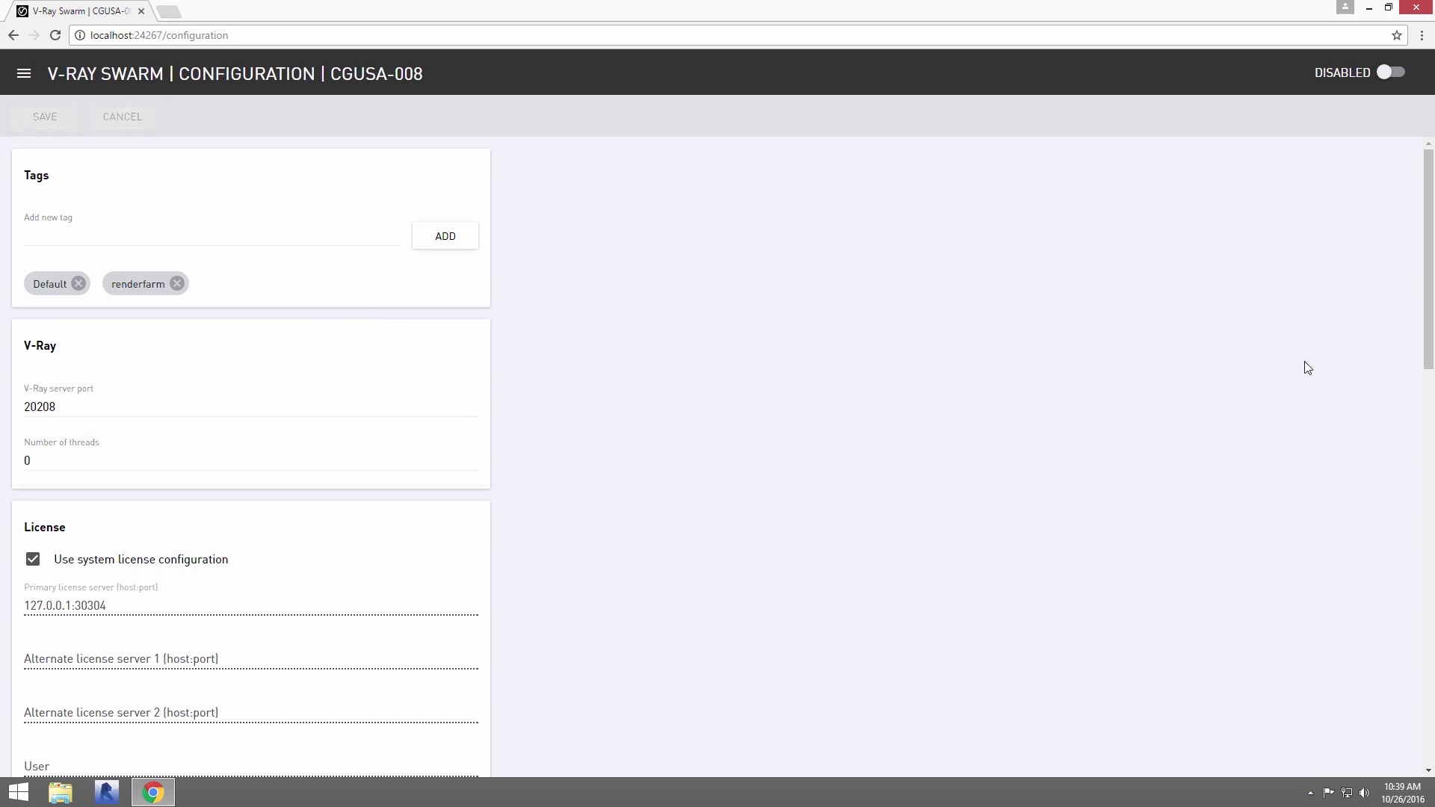
left_click(1392, 72)
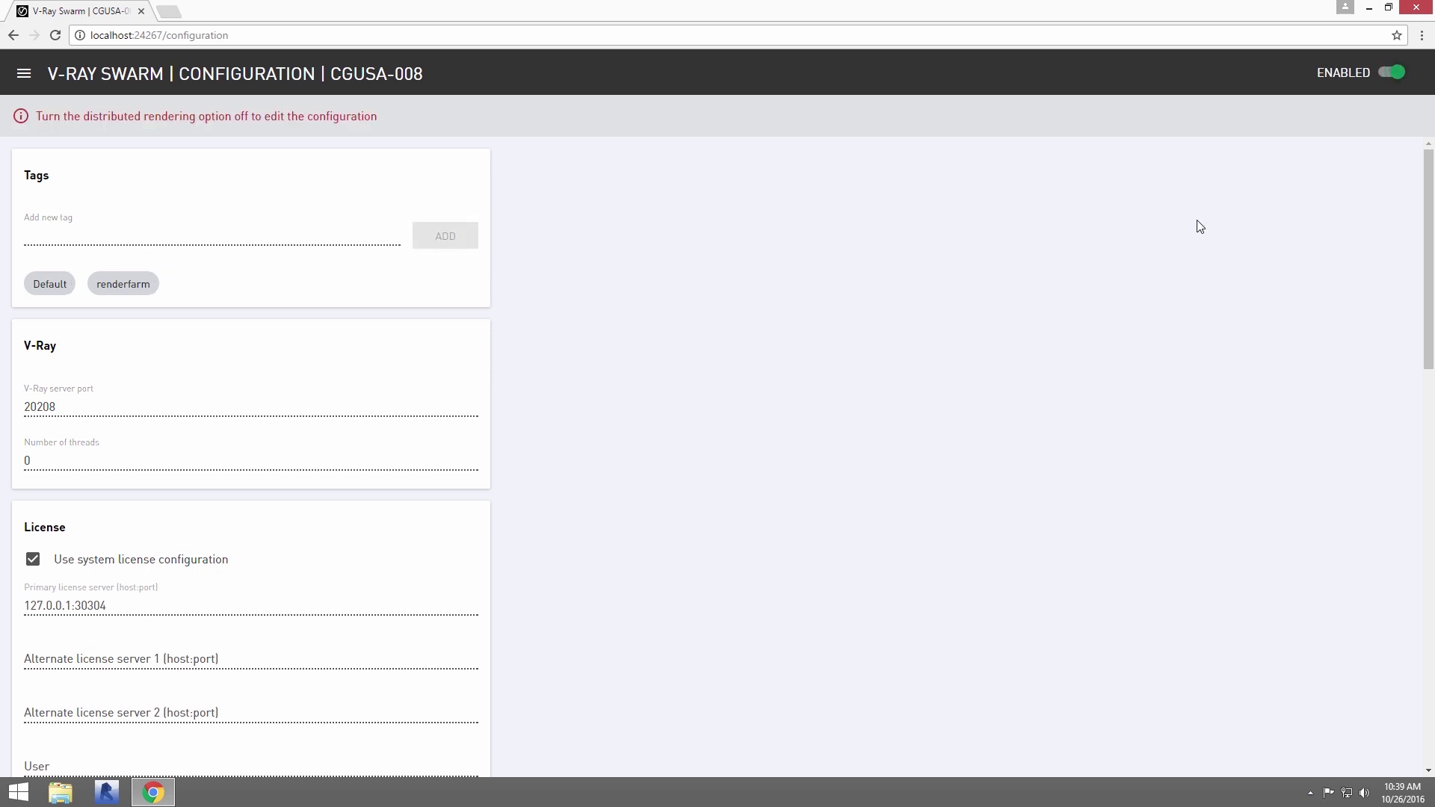
Enable node CGUSA-010 from the Network page
left_click(24, 84)
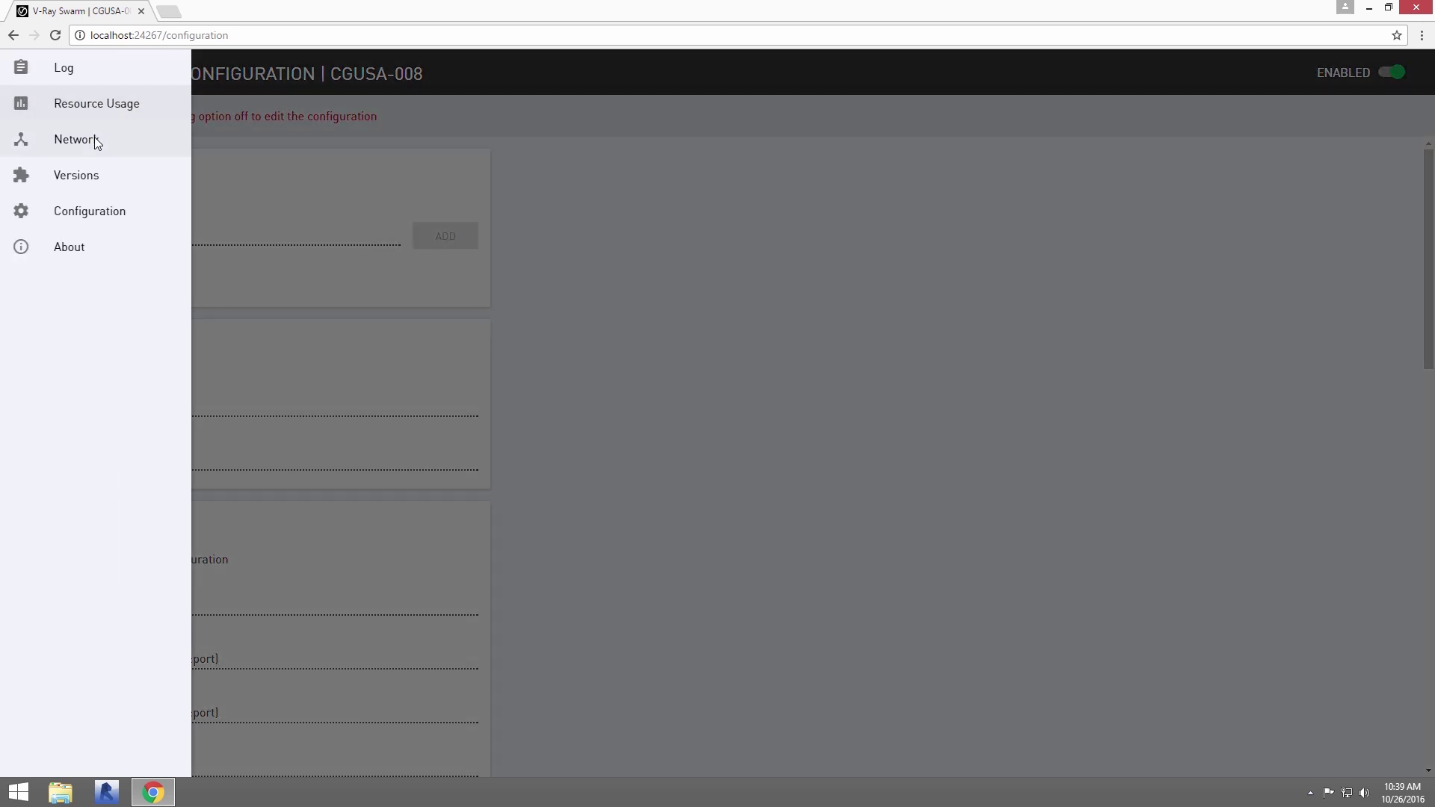
left_click(95, 139)
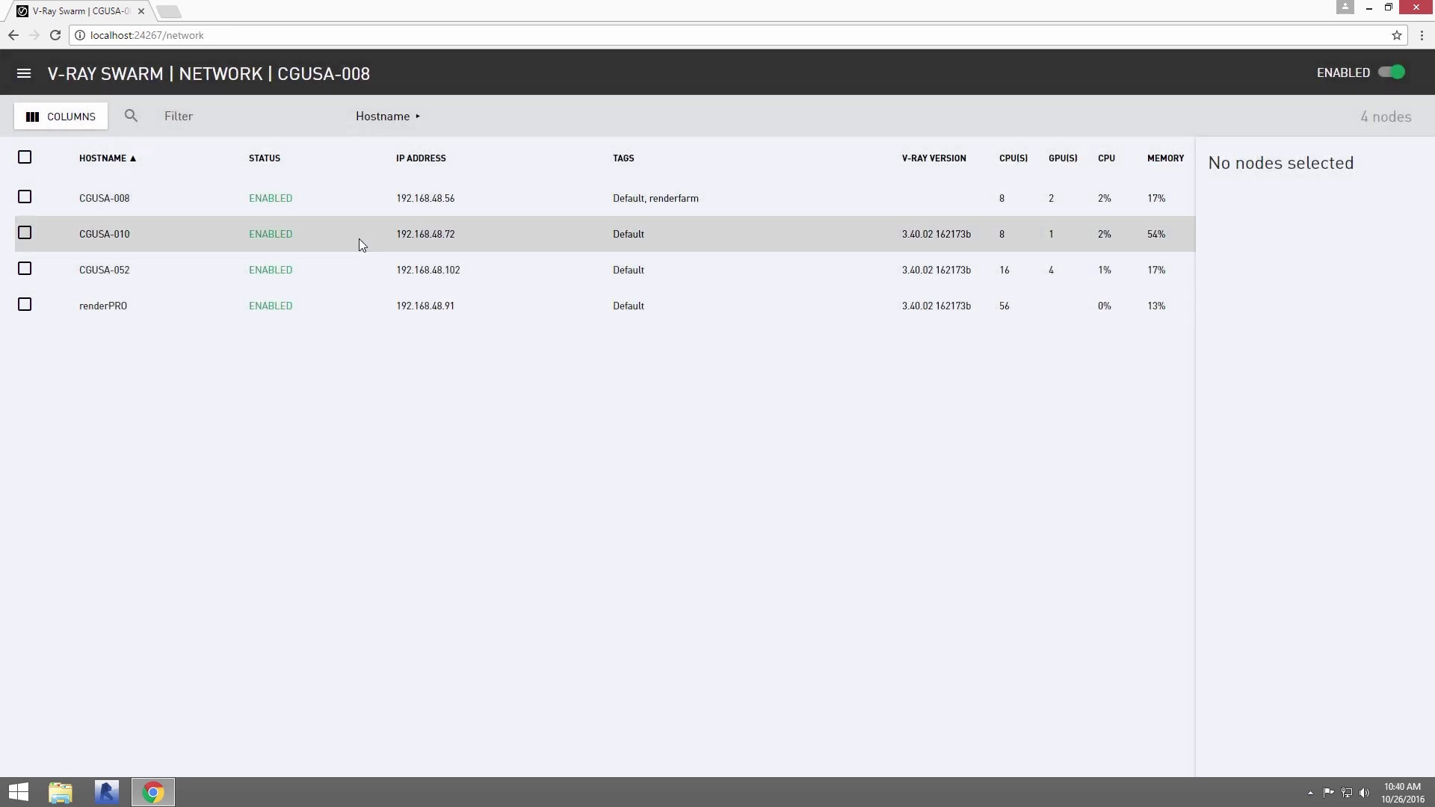
left_click(25, 234)
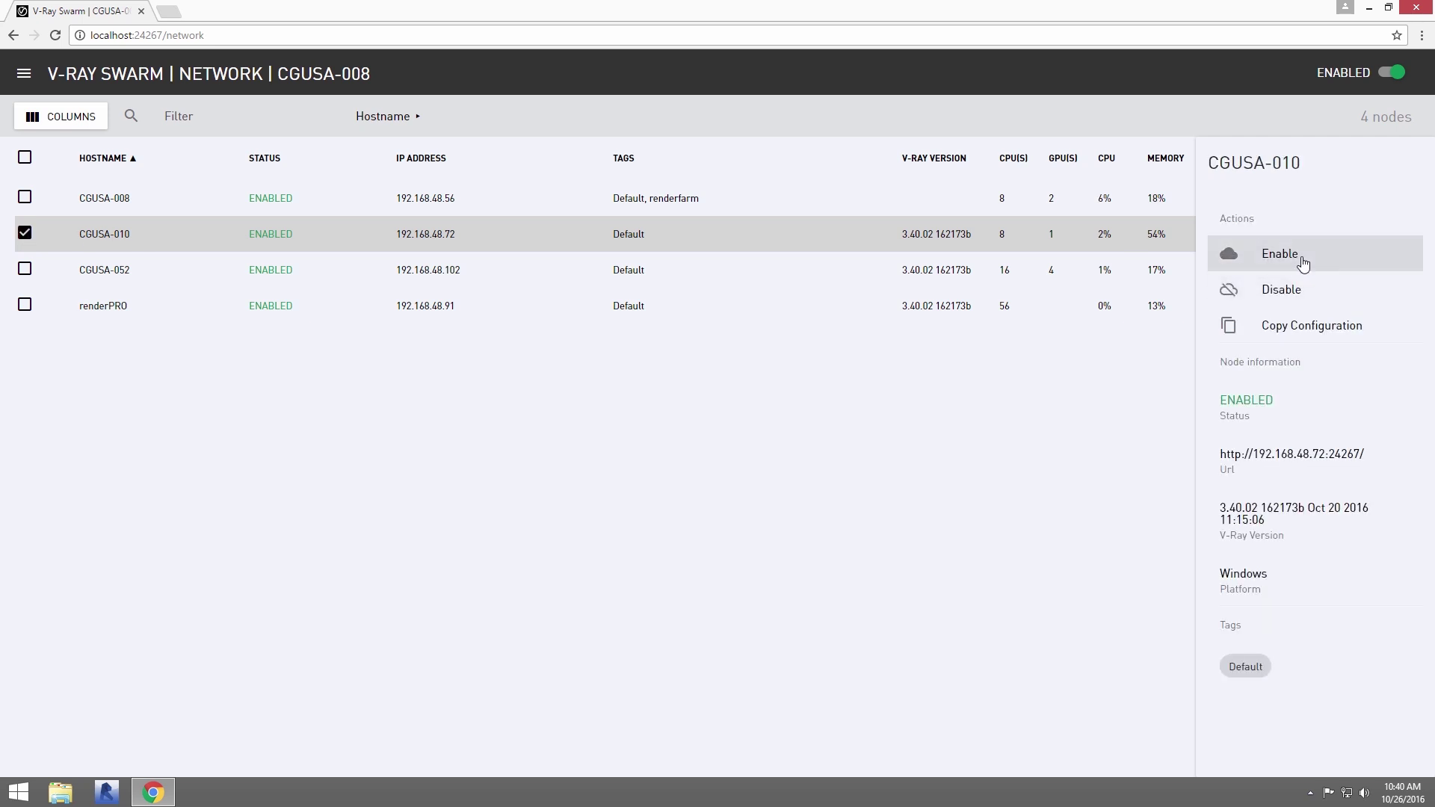
left_click(1300, 261)
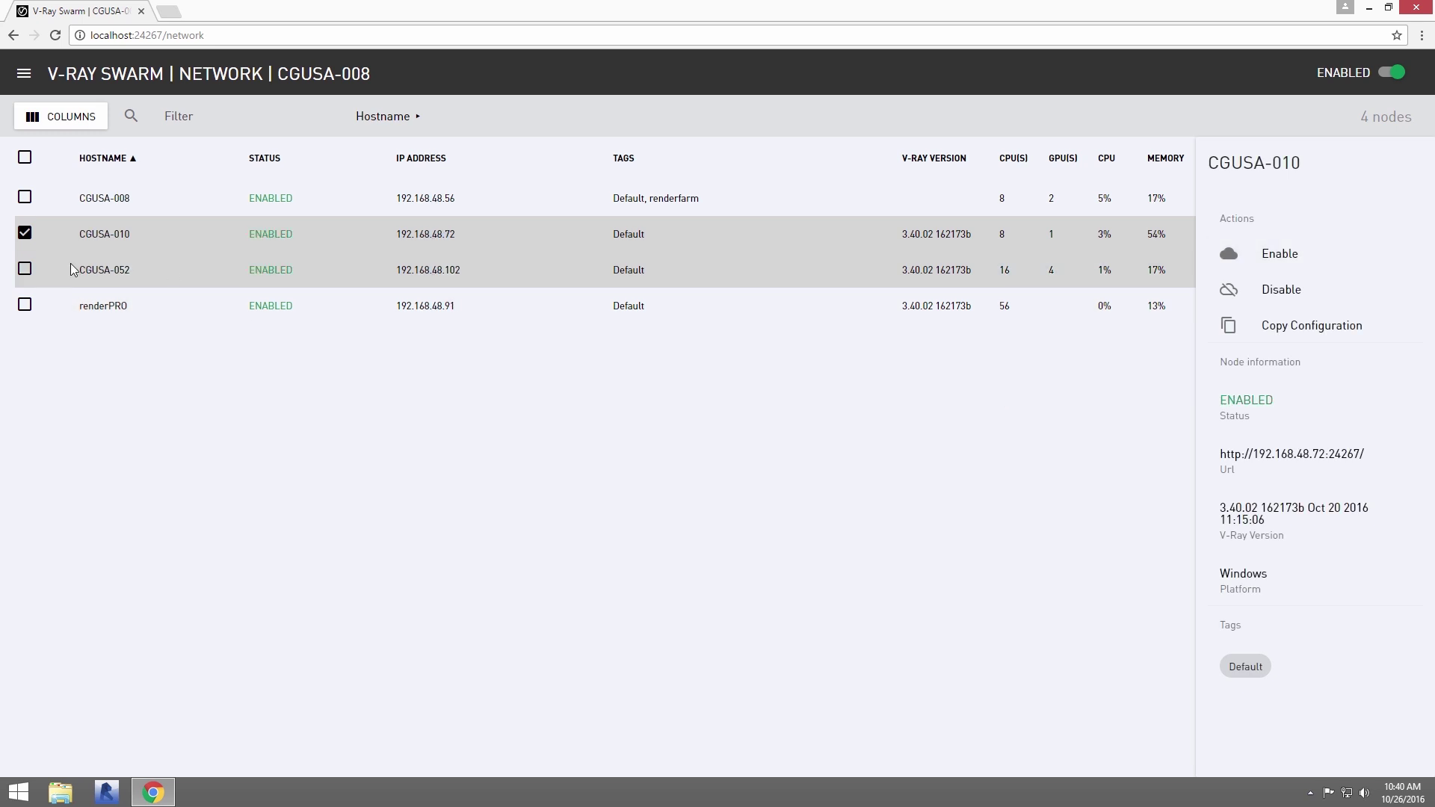
Select nodes CGUSA-052 and renderPRO together
left_click(24, 270)
left_click(25, 305)
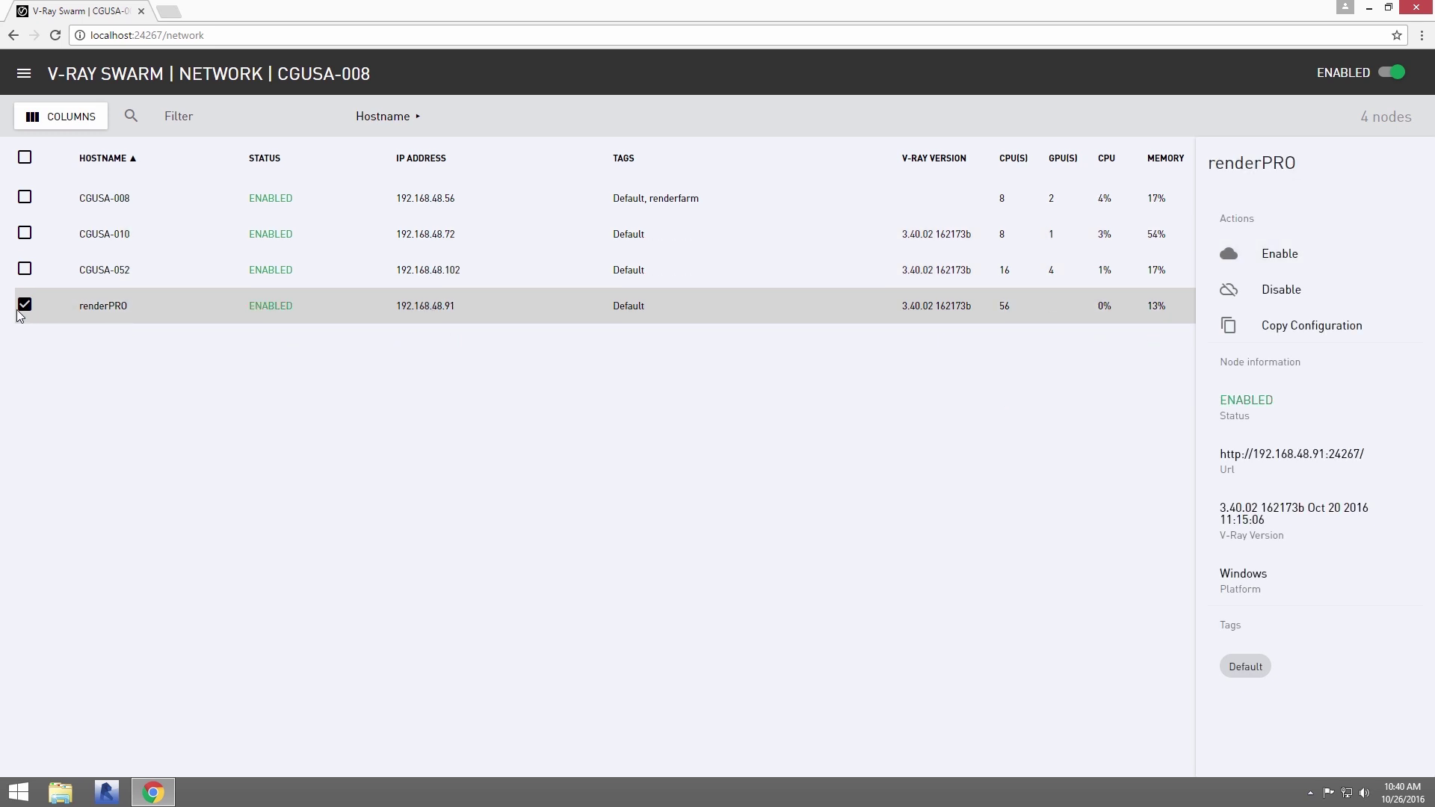
left_click(25, 271)
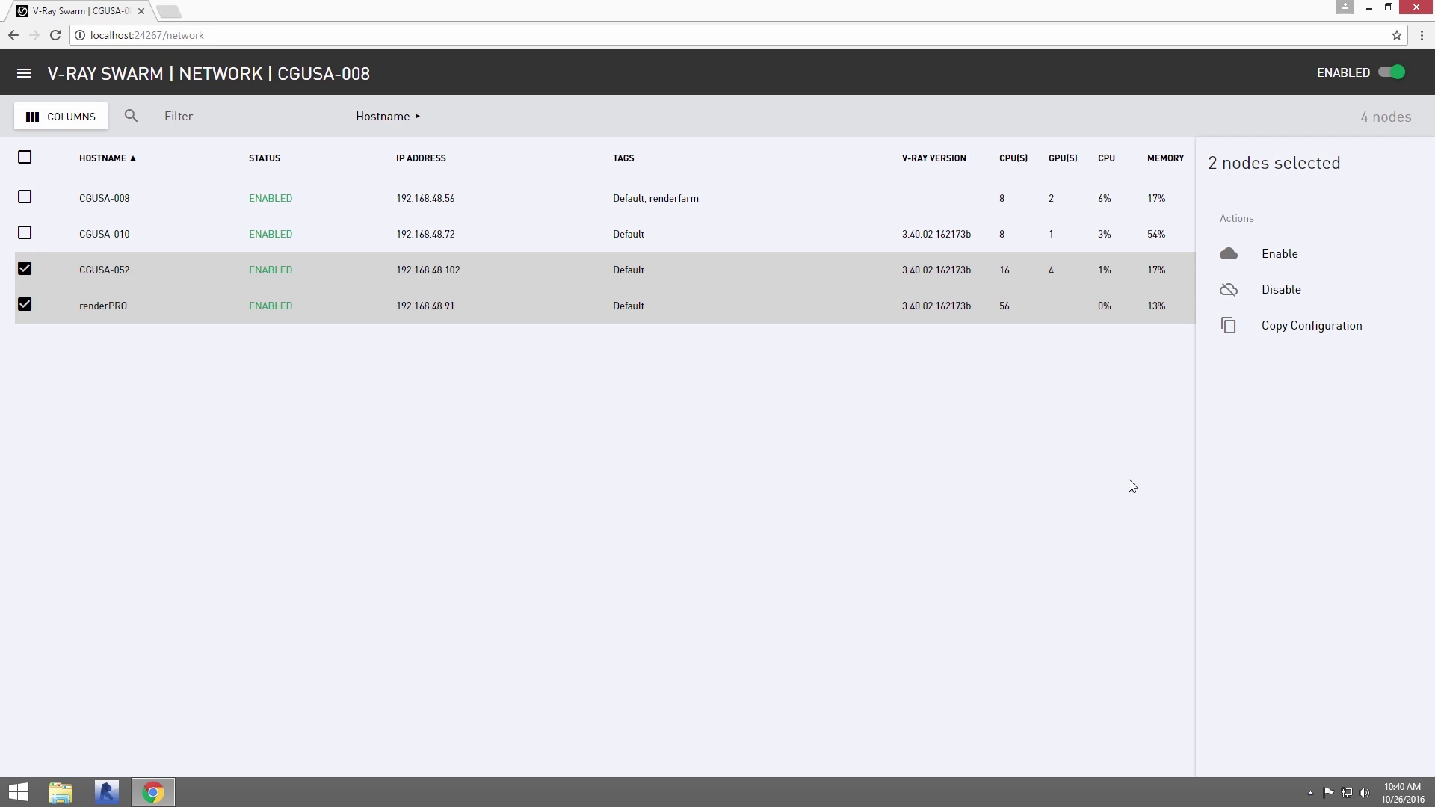
Disable CGUSA-052 and renderPRO, copy CGUSA-008's renderfarm configuration to them, and re-enable both
left_click(1269, 294)
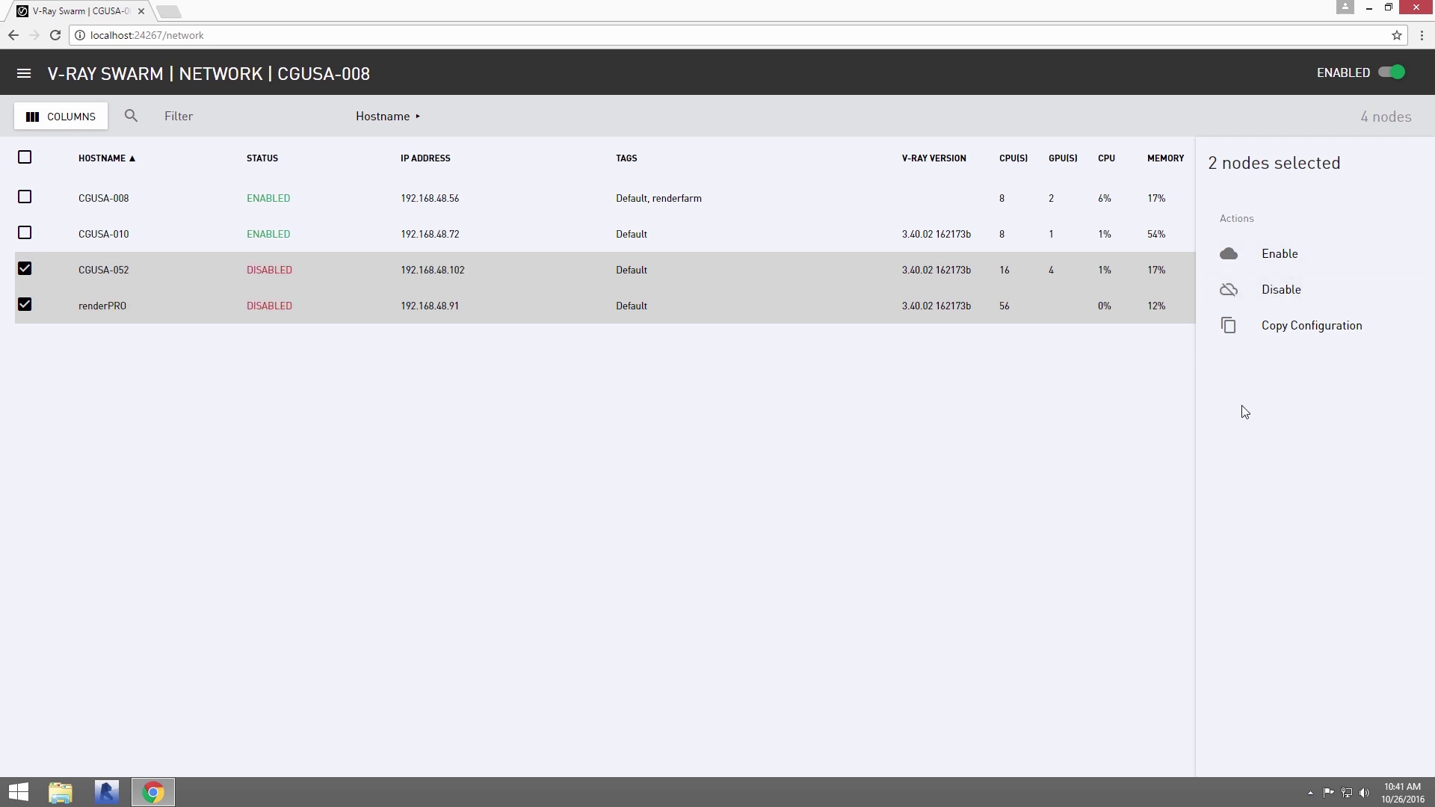
left_click(1281, 329)
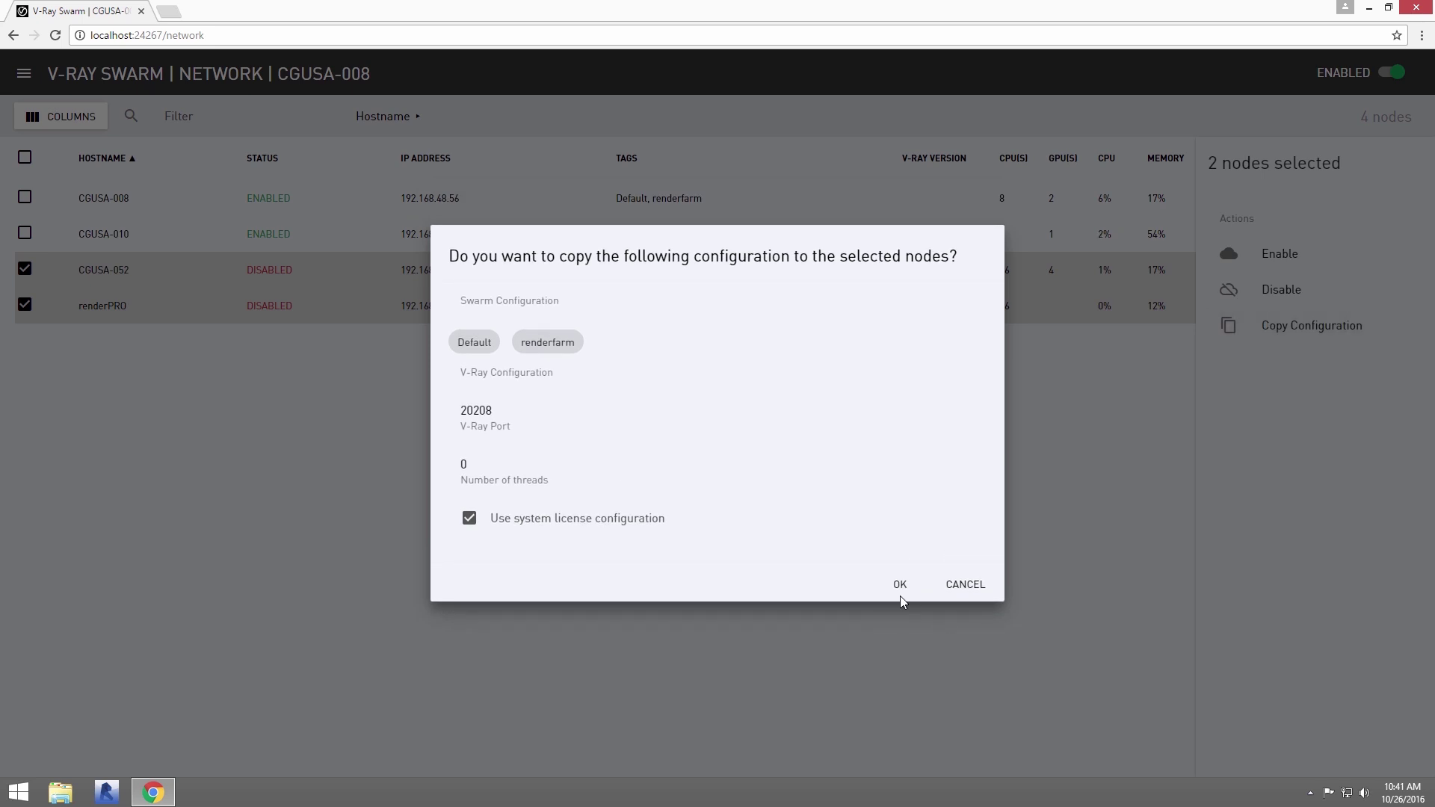
left_click(886, 585)
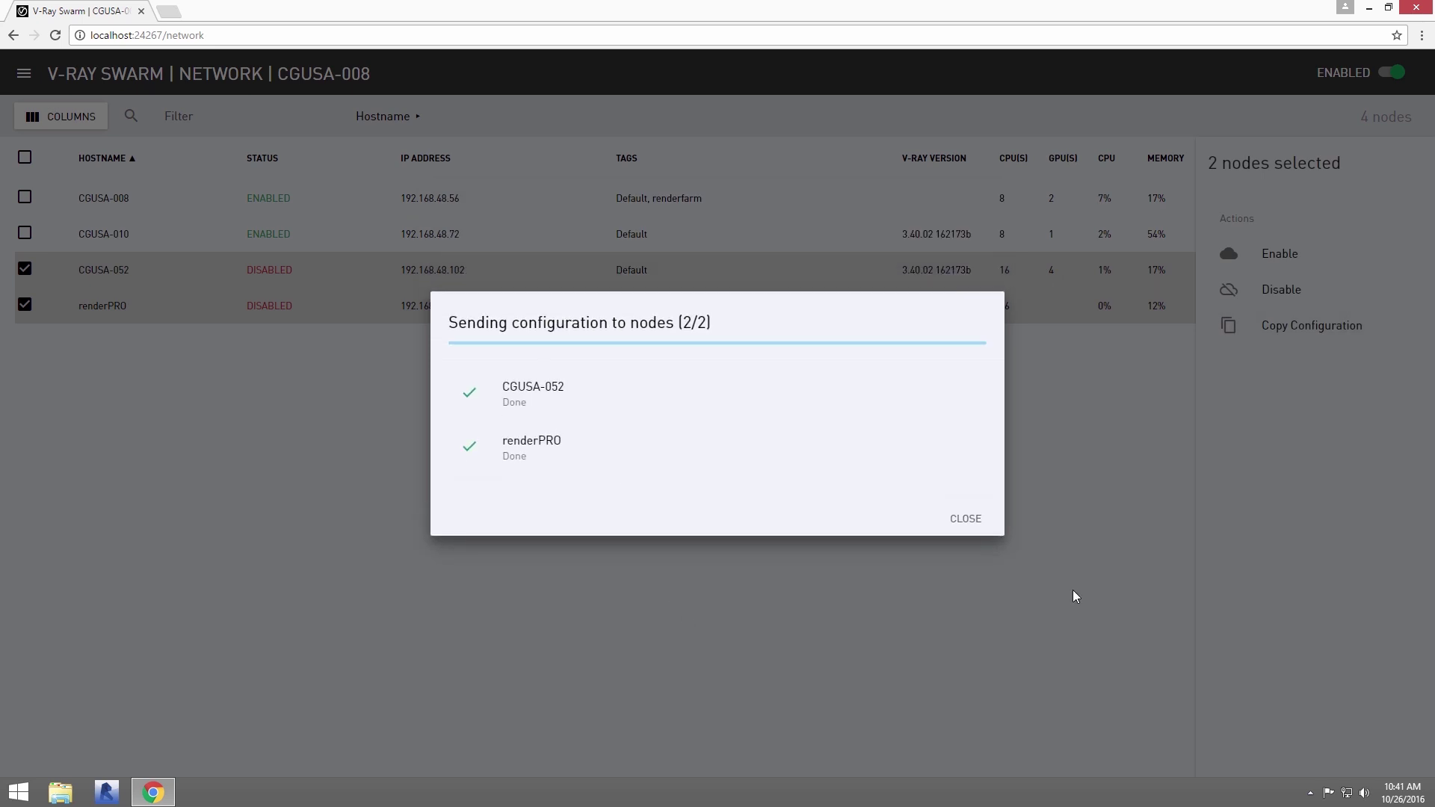
left_click(964, 523)
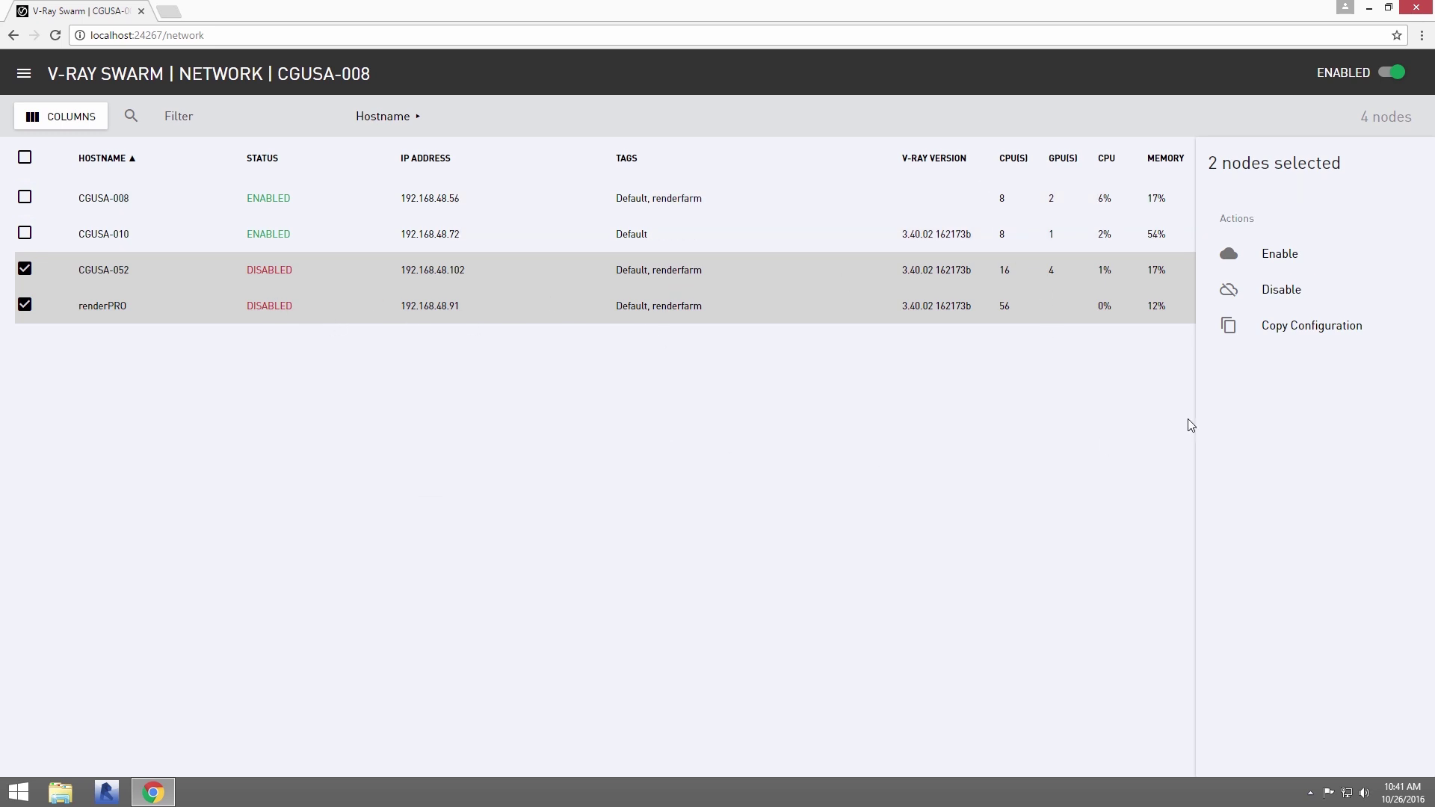
left_click(1275, 266)
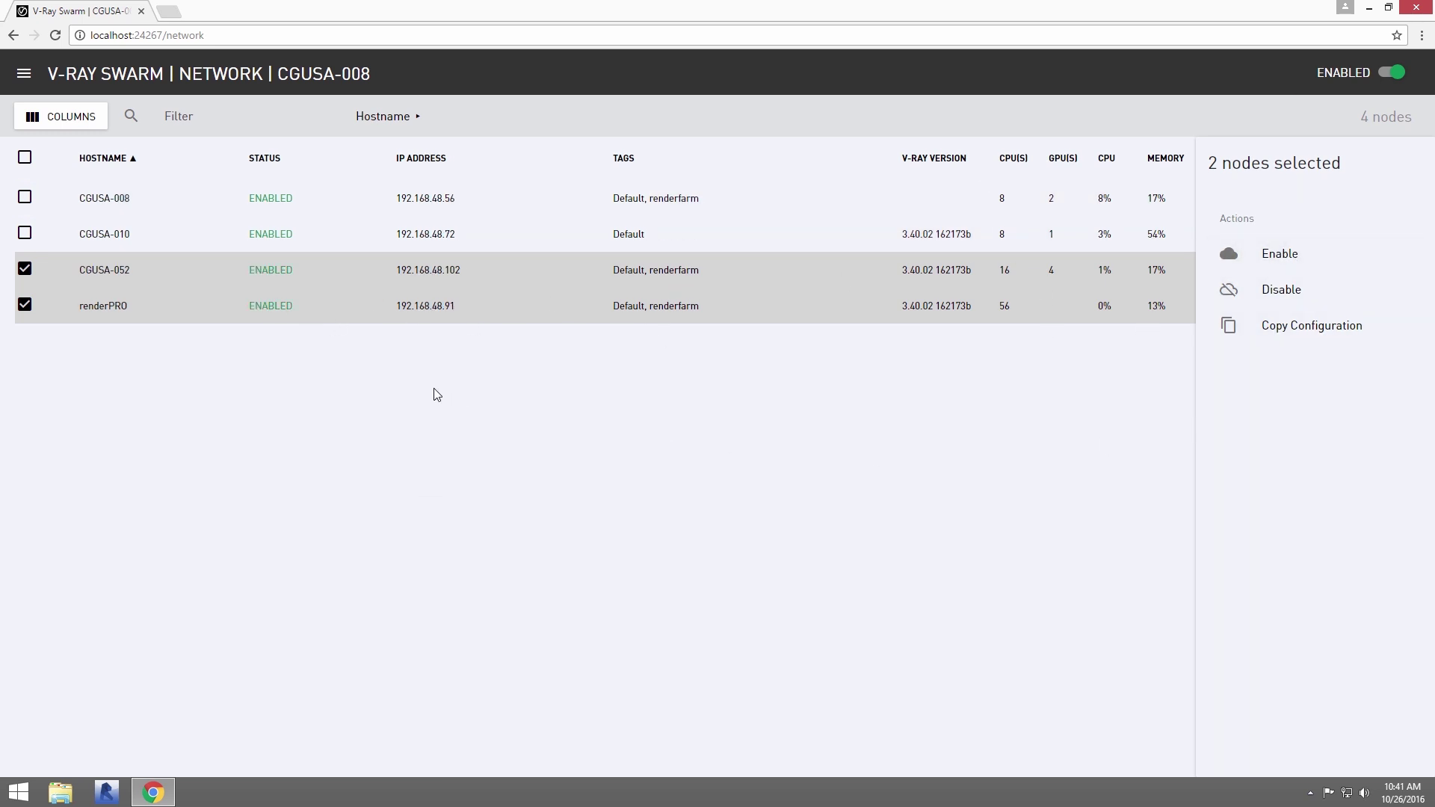
Review CPU, GPU, memory, network and storage usage (53.2 GB free of 223.2 GB) on Resource Usage
left_click(23, 72)
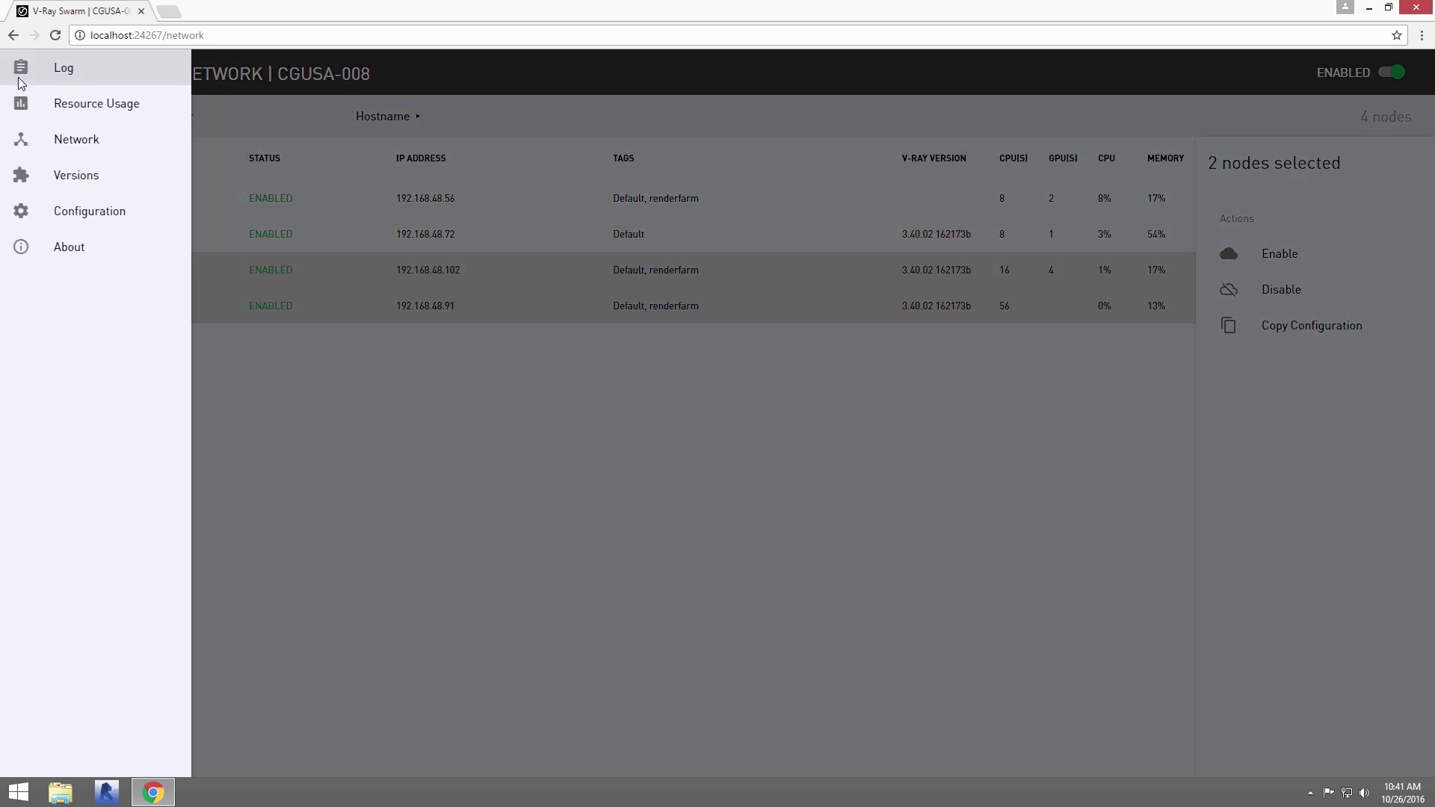
left_click(54, 101)
left_click(240, 292)
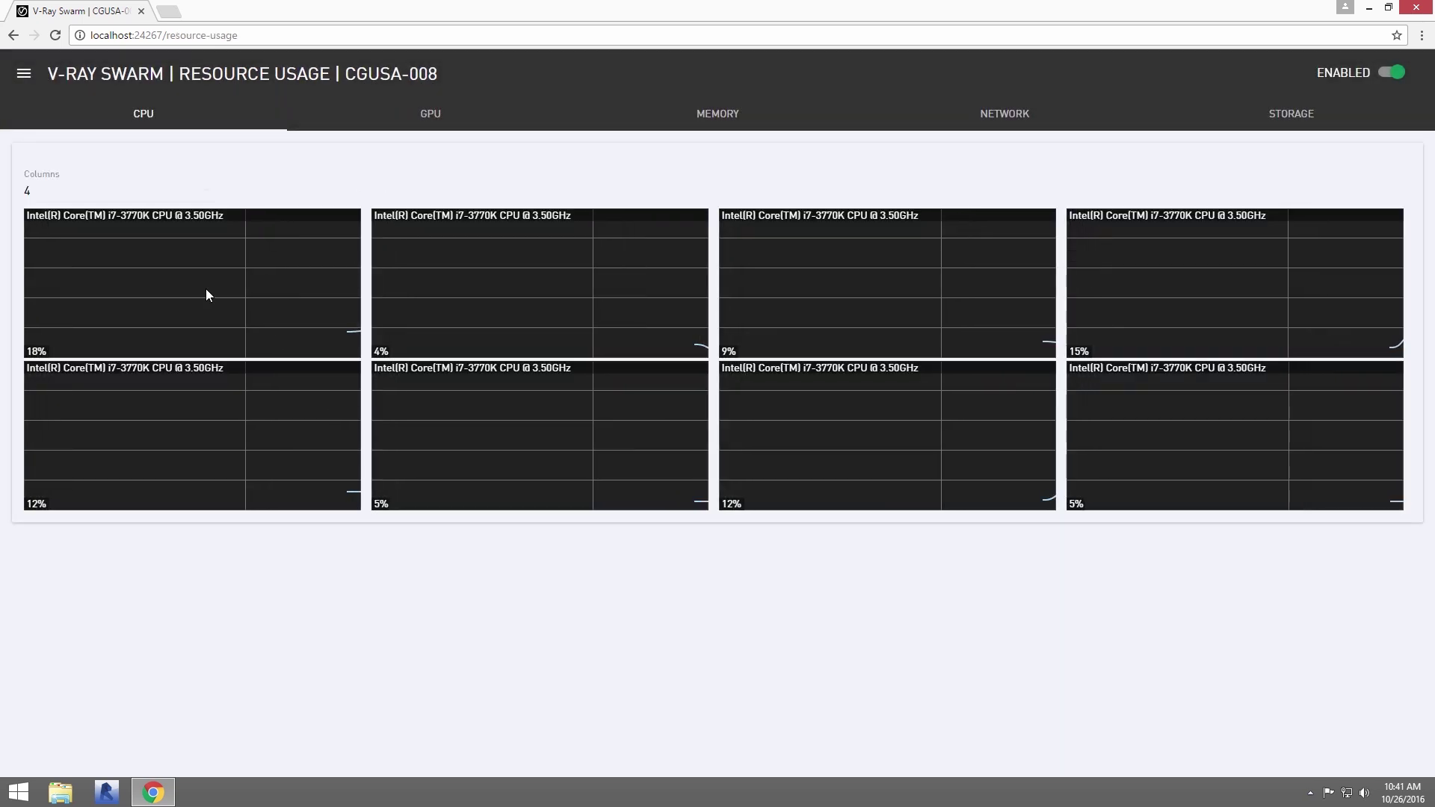
left_click(419, 112)
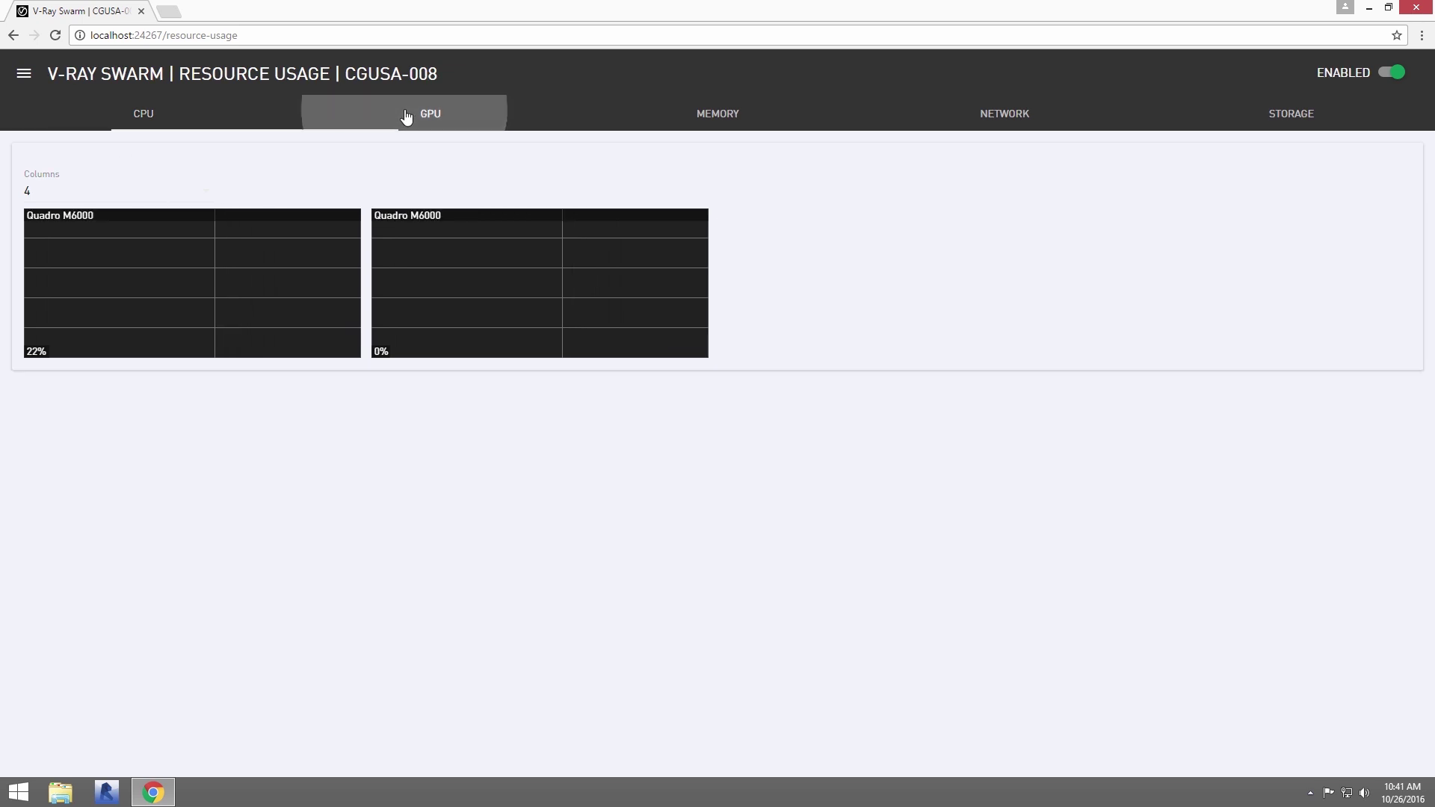
left_click(722, 113)
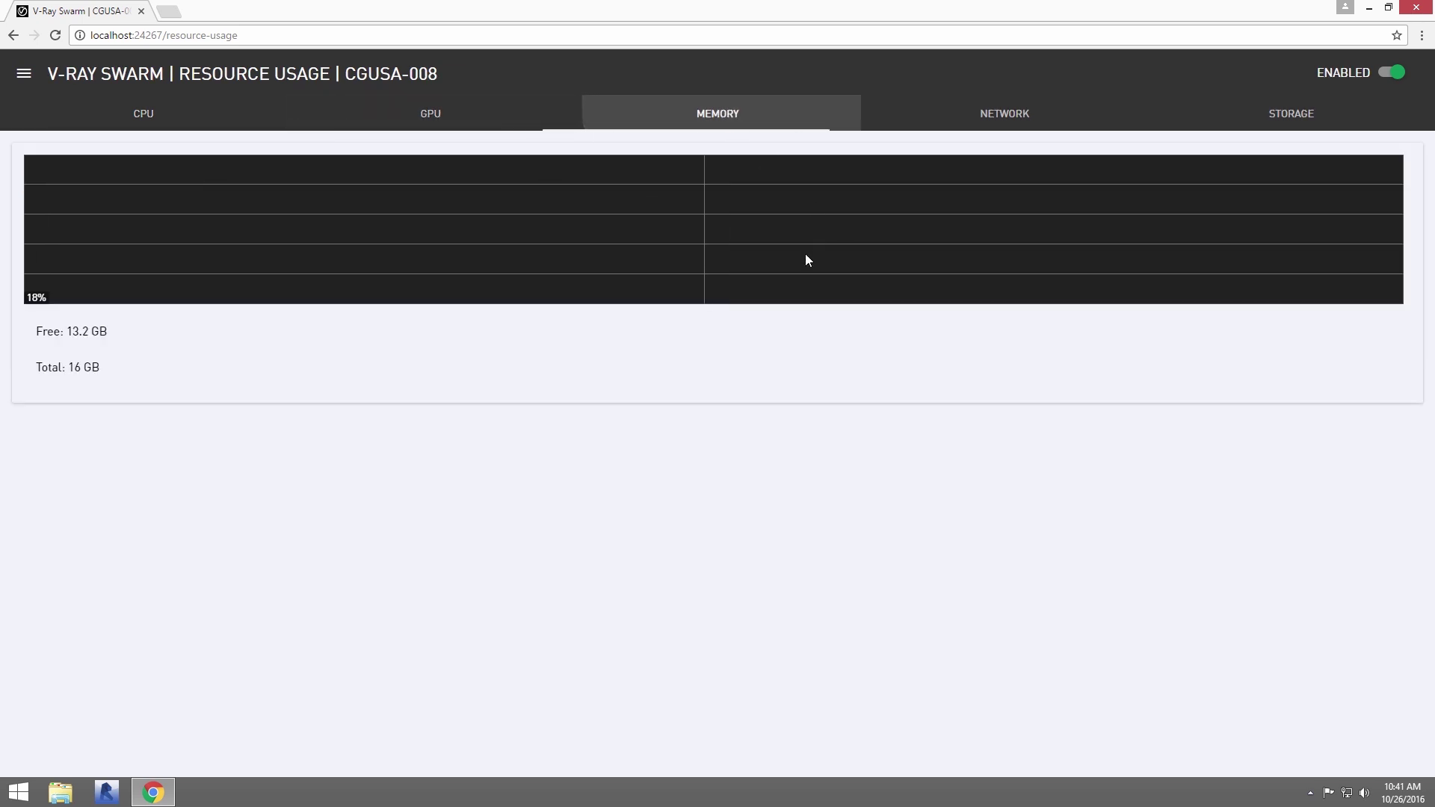
left_click(1009, 116)
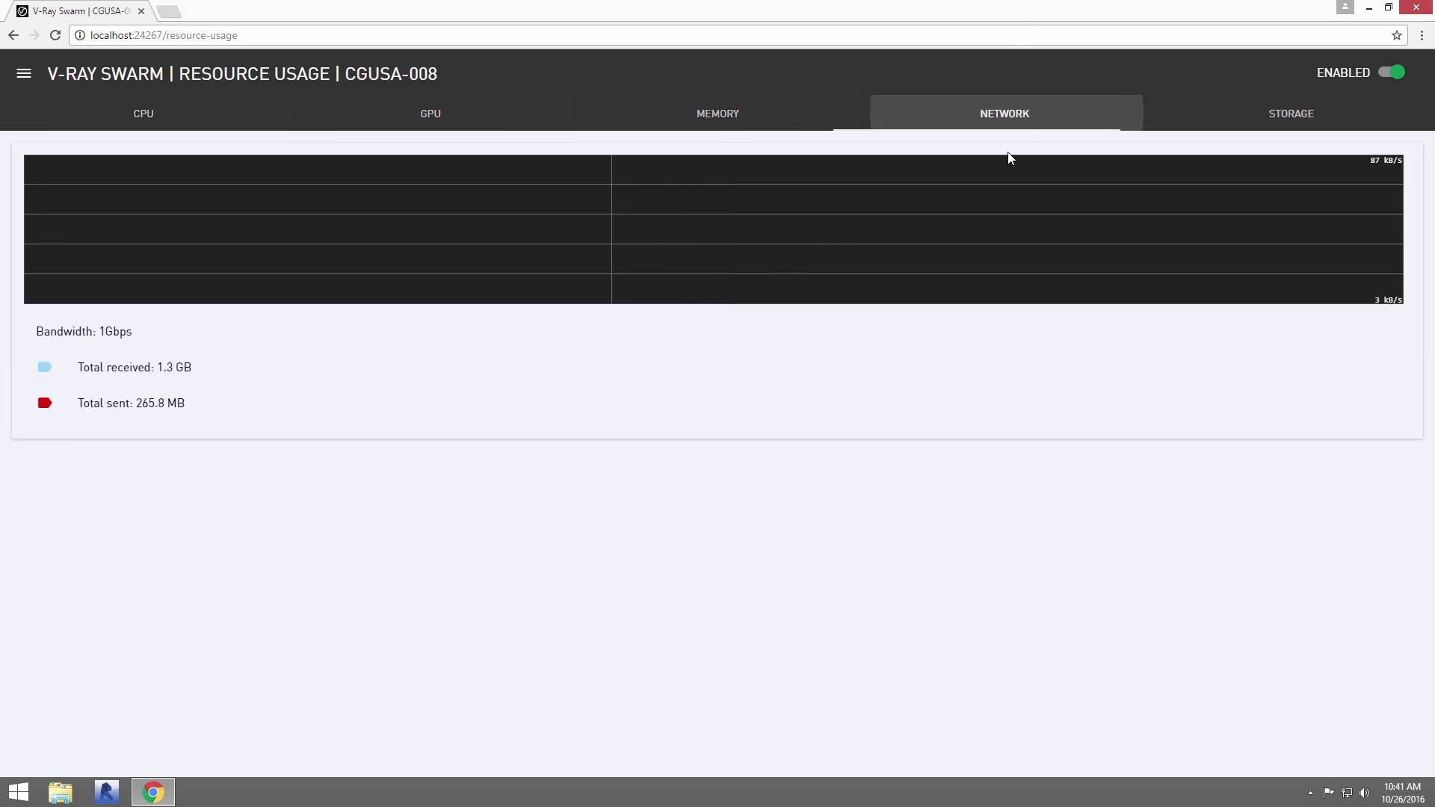
left_click(1282, 119)
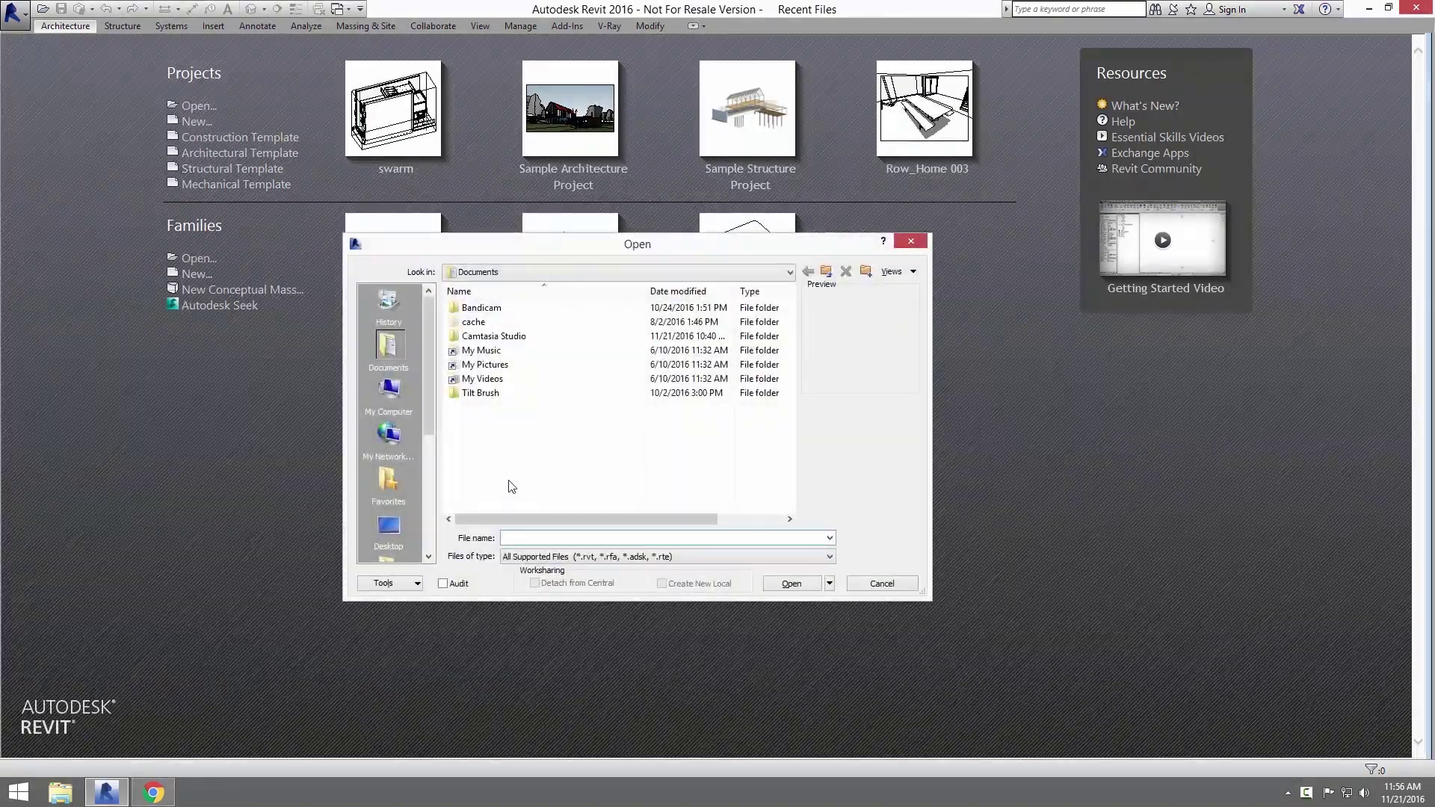
Open swarm.rvt from the swarm folder on the Desktop
left_click(389, 527)
double_click(487, 421)
left_click(481, 308)
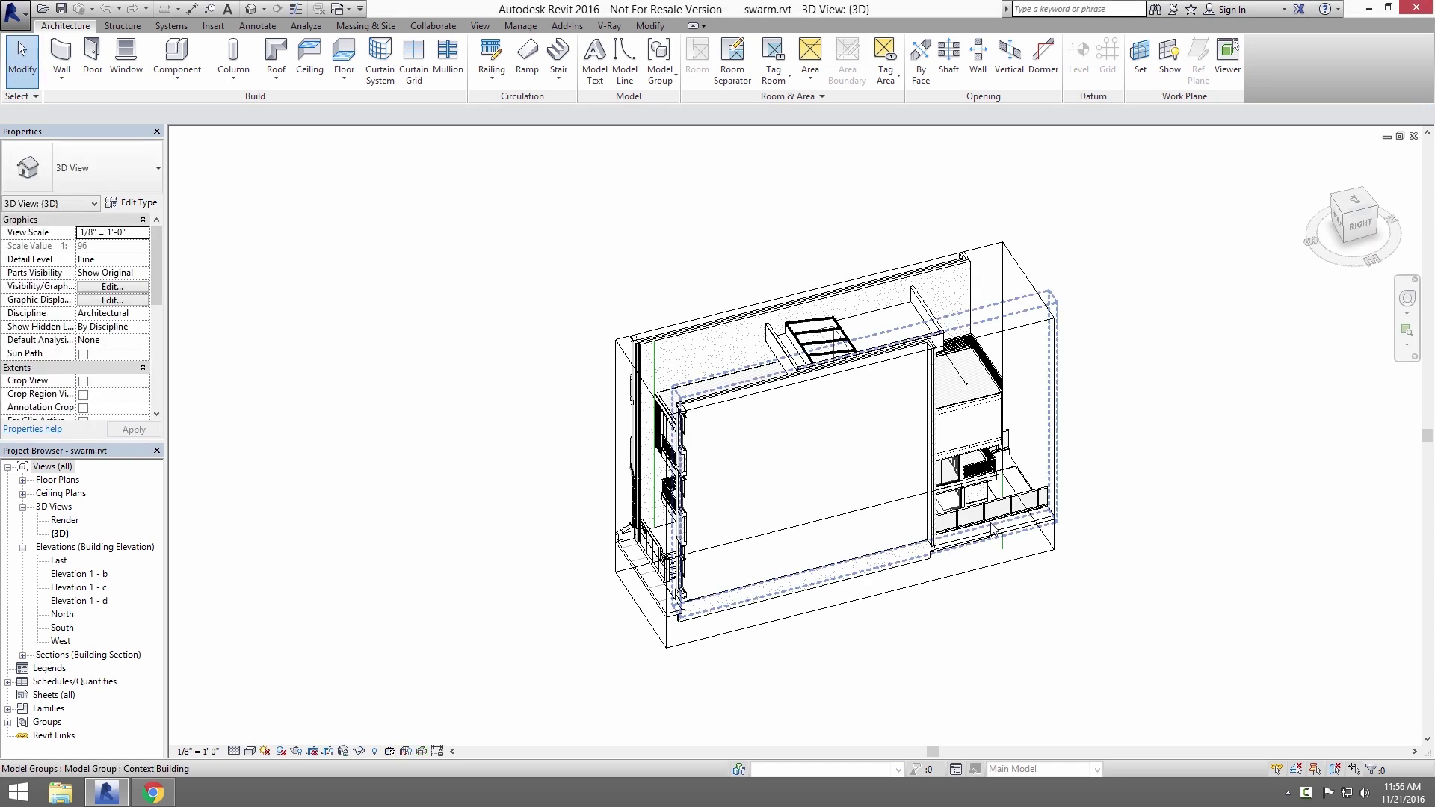
Import all V-Ray settings from swarm.xml, including the Glass and Concrete materials, into the project
left_click(612, 26)
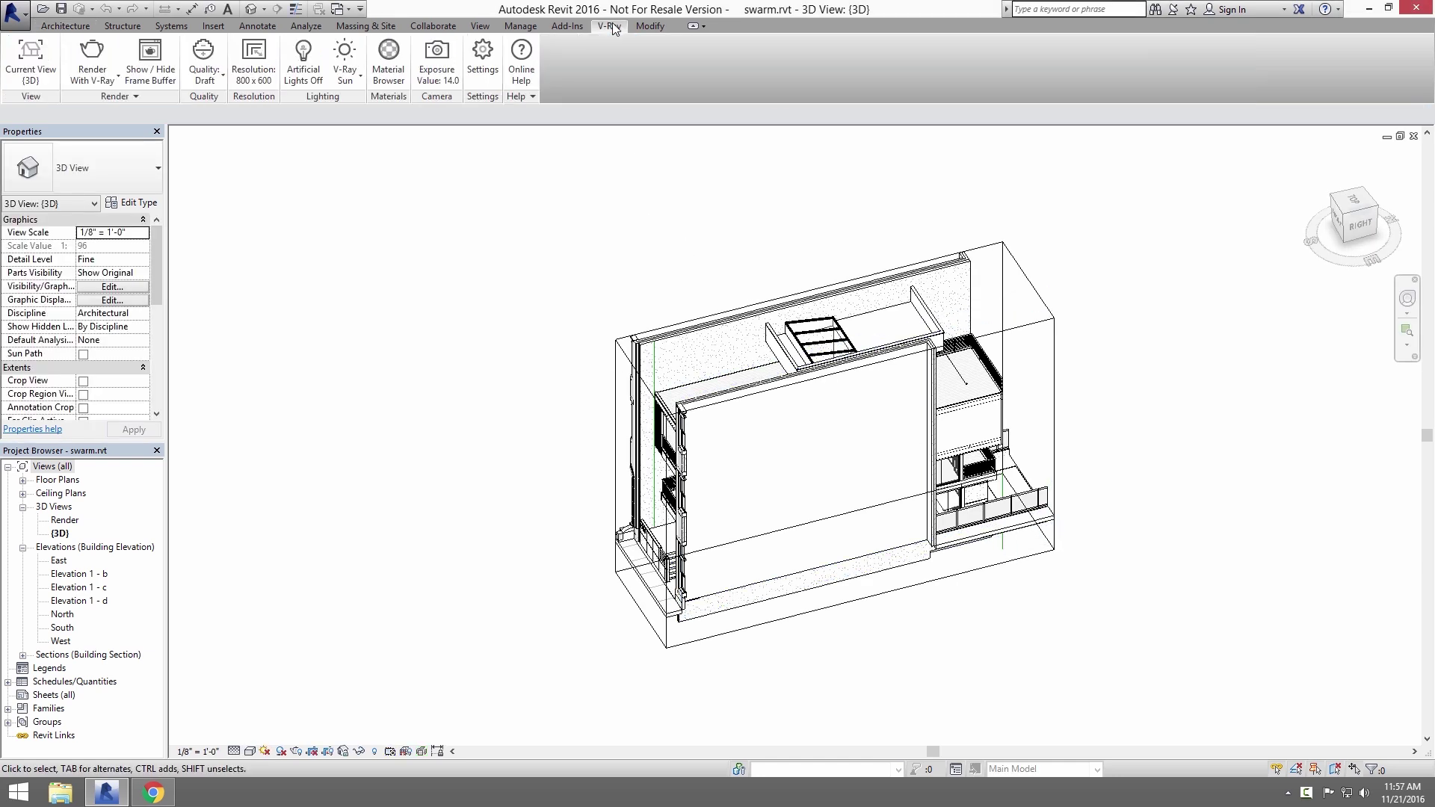
left_click(487, 73)
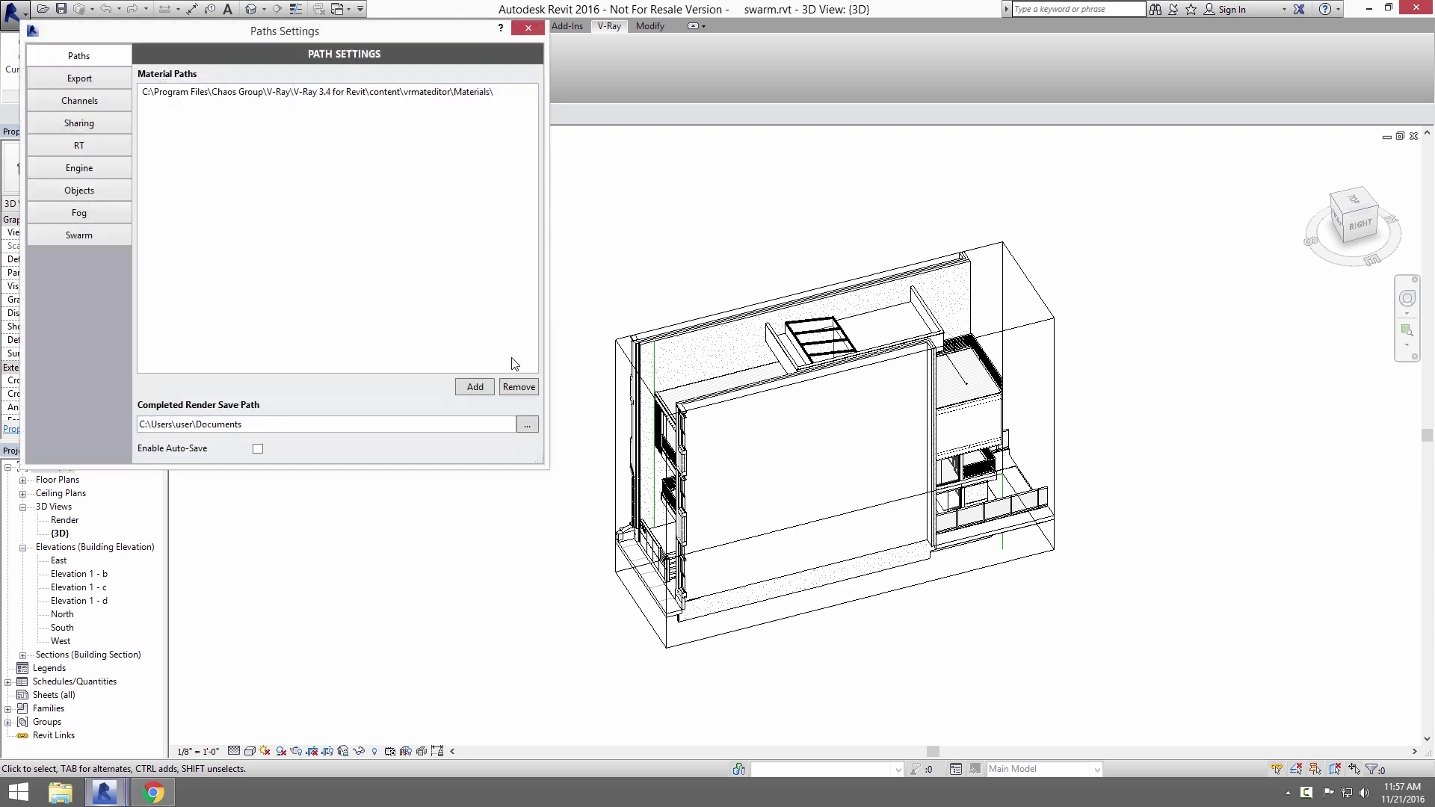
left_click(80, 122)
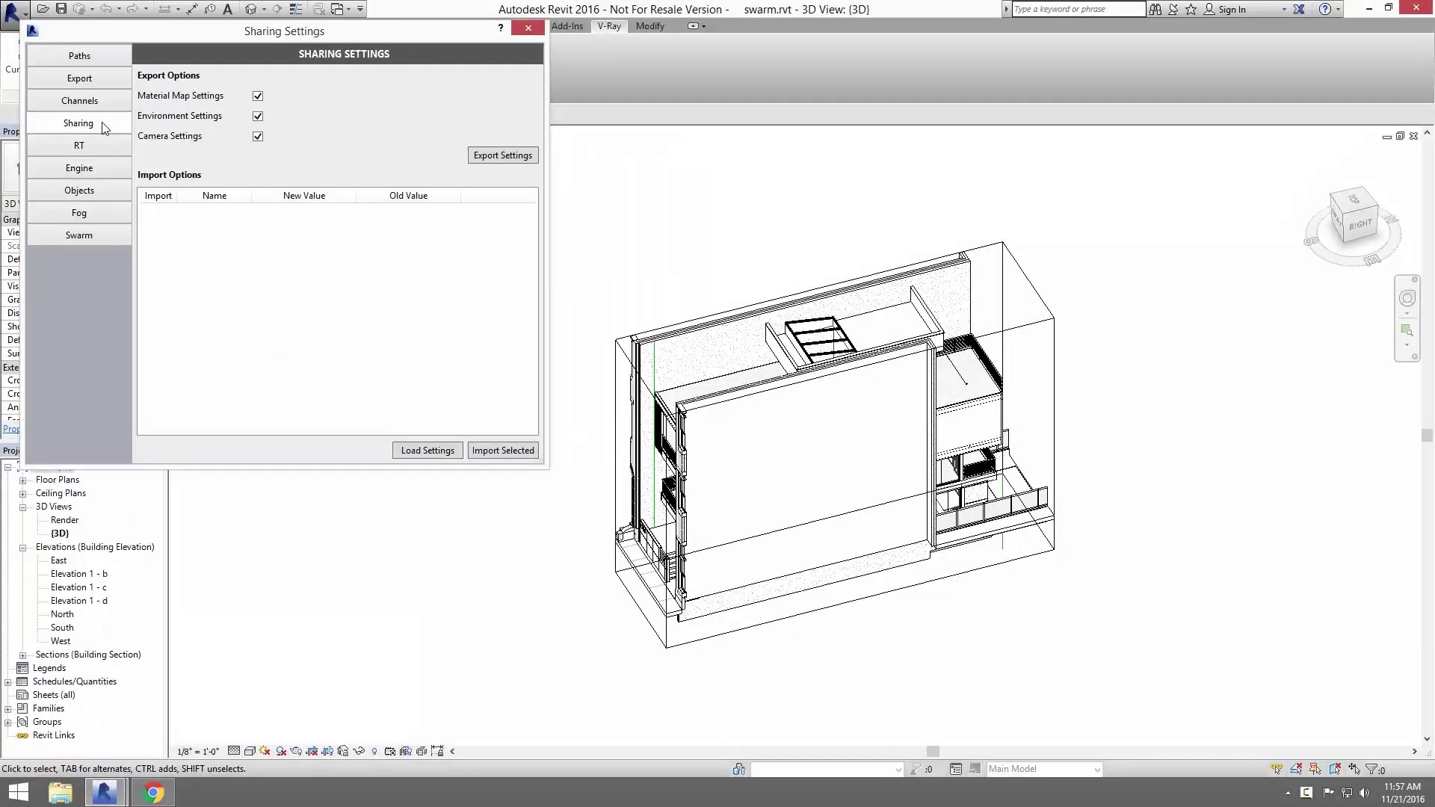
left_click(421, 450)
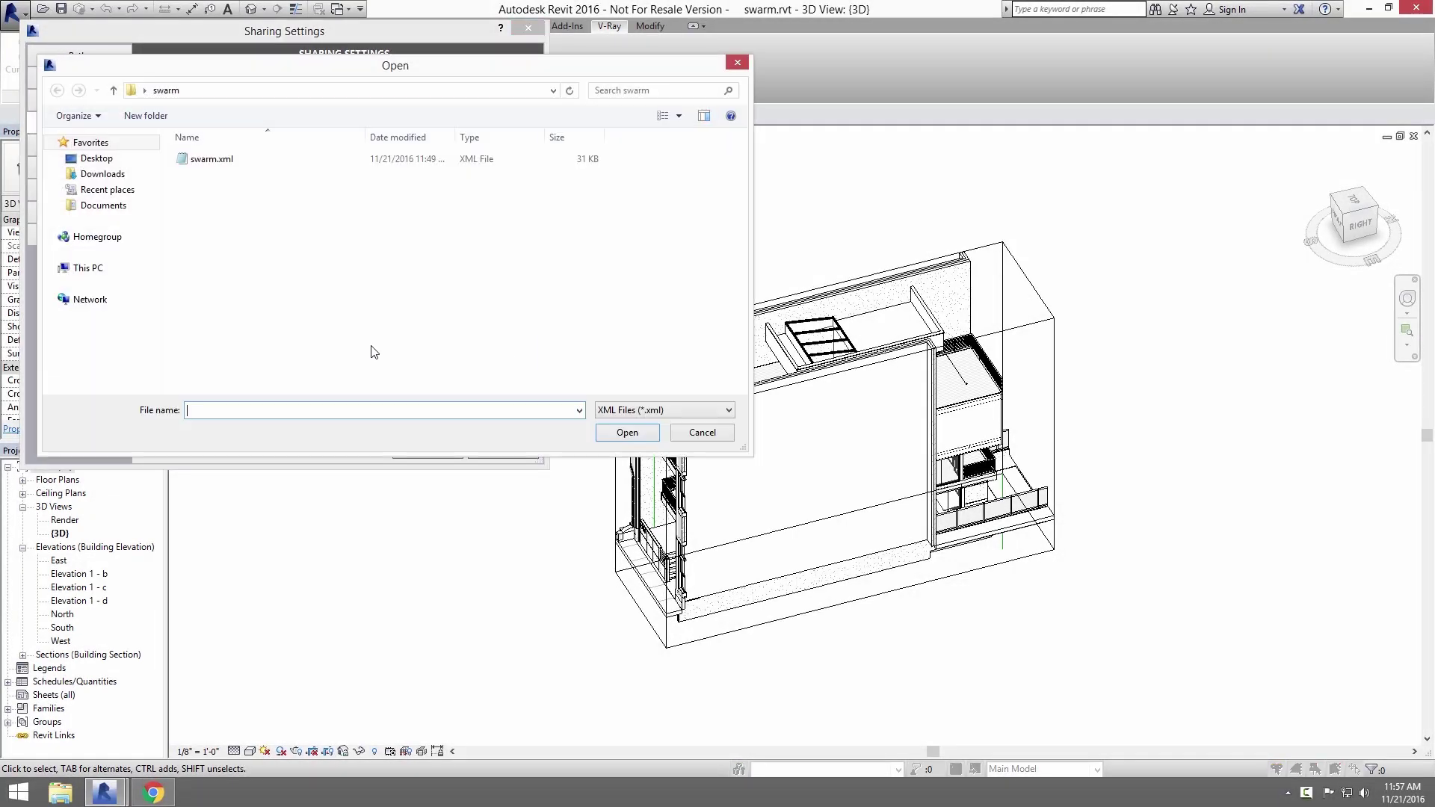
left_click(222, 166)
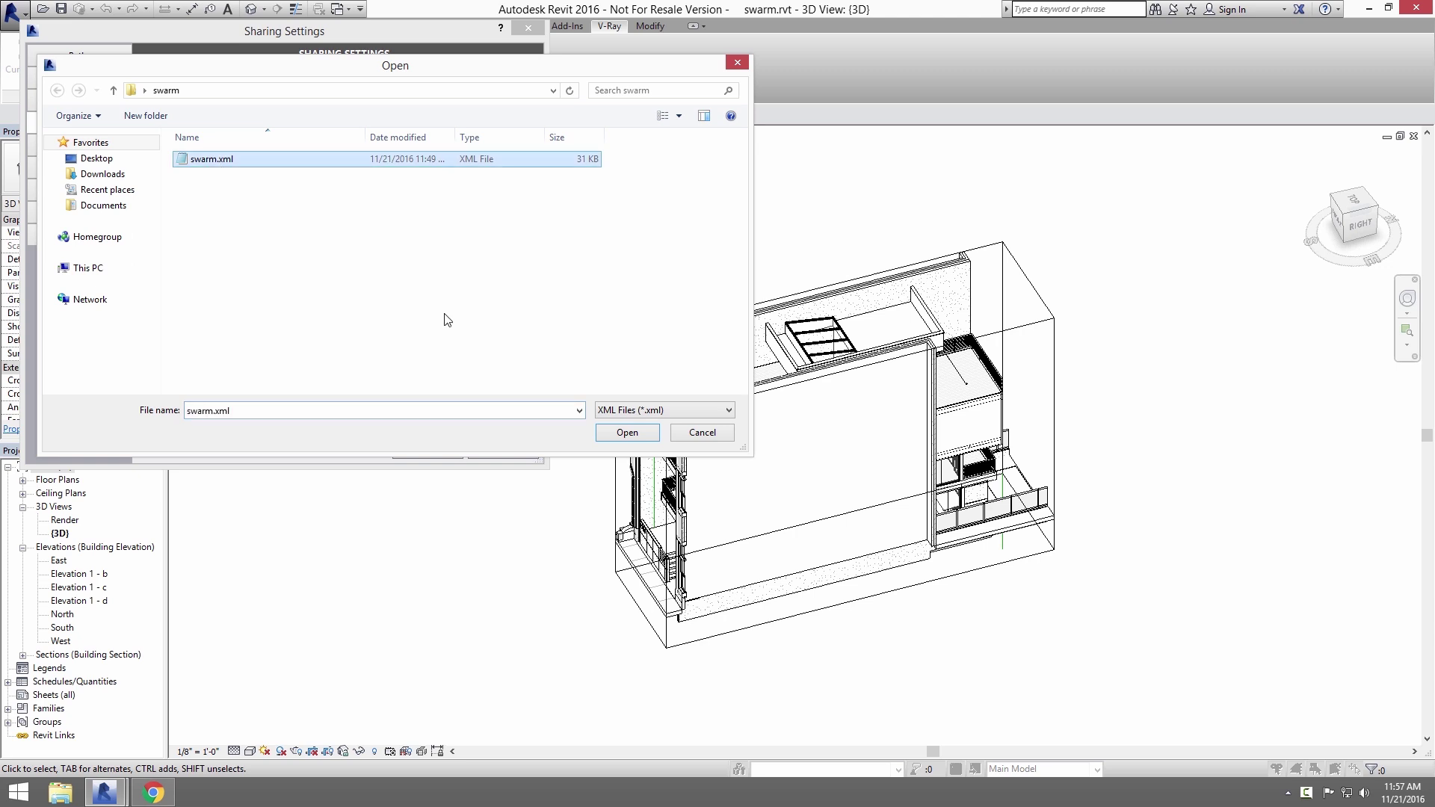
left_click(626, 433)
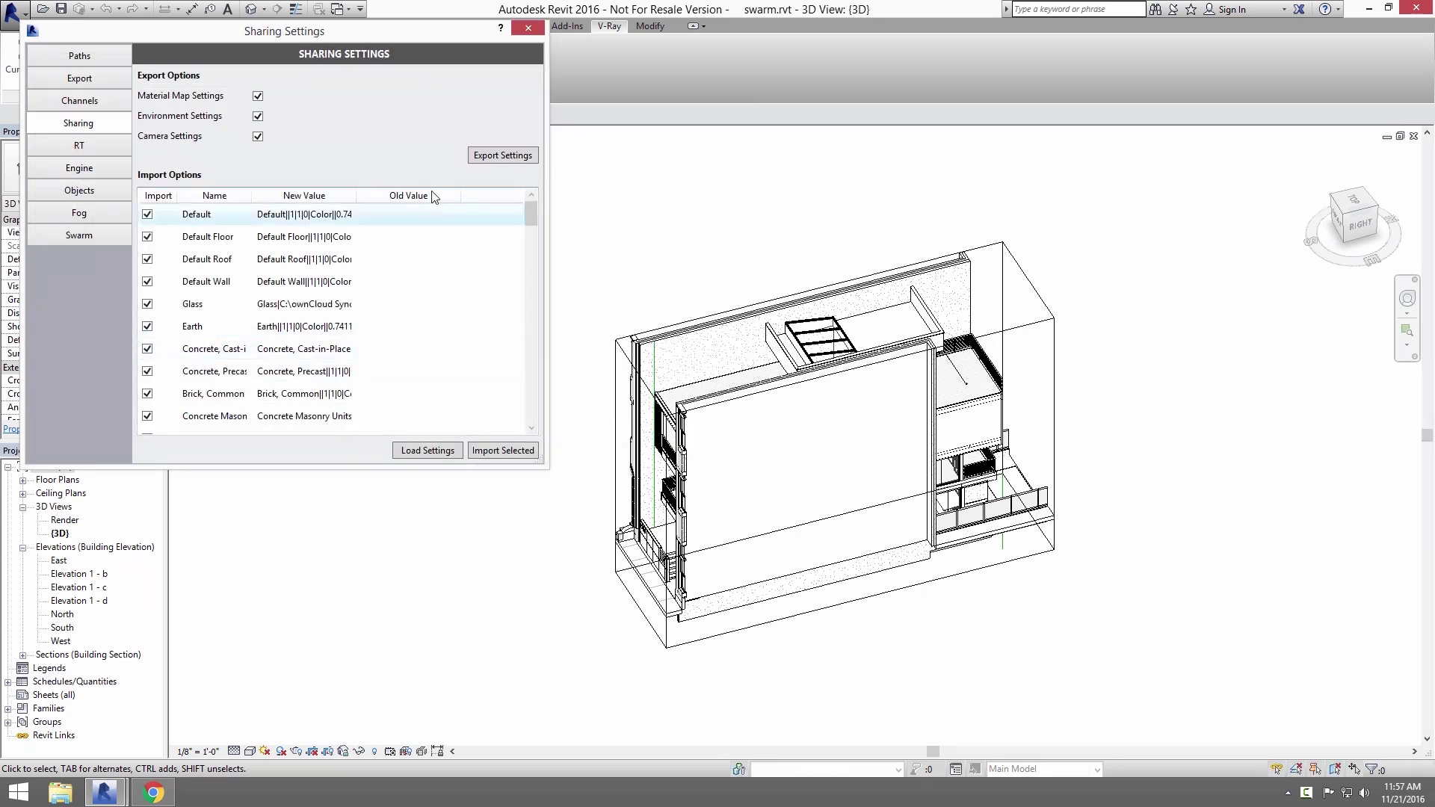
left_click(512, 453)
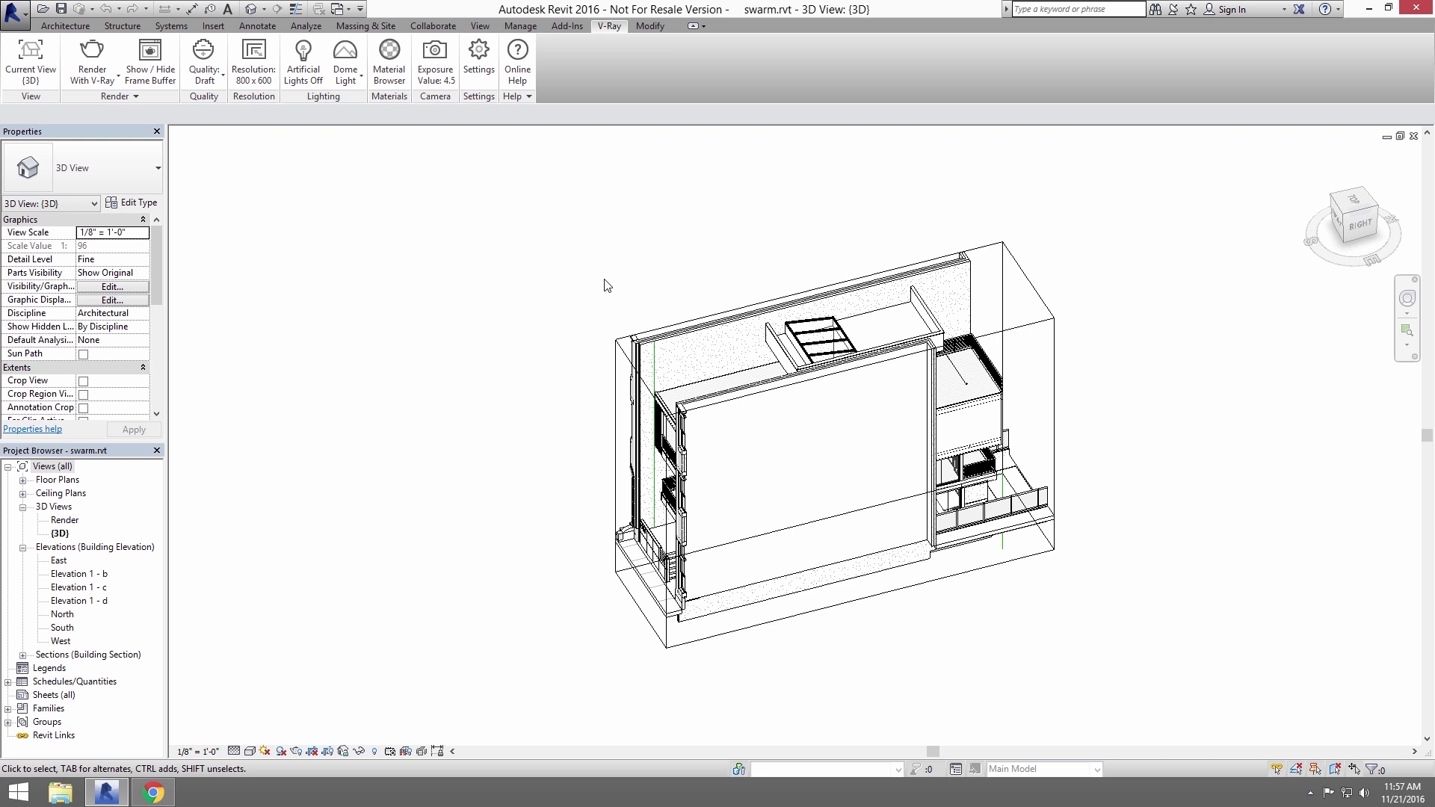
Refresh the Swarm tags and select renderfarm alongside Default for distributed rendering
left_click(478, 60)
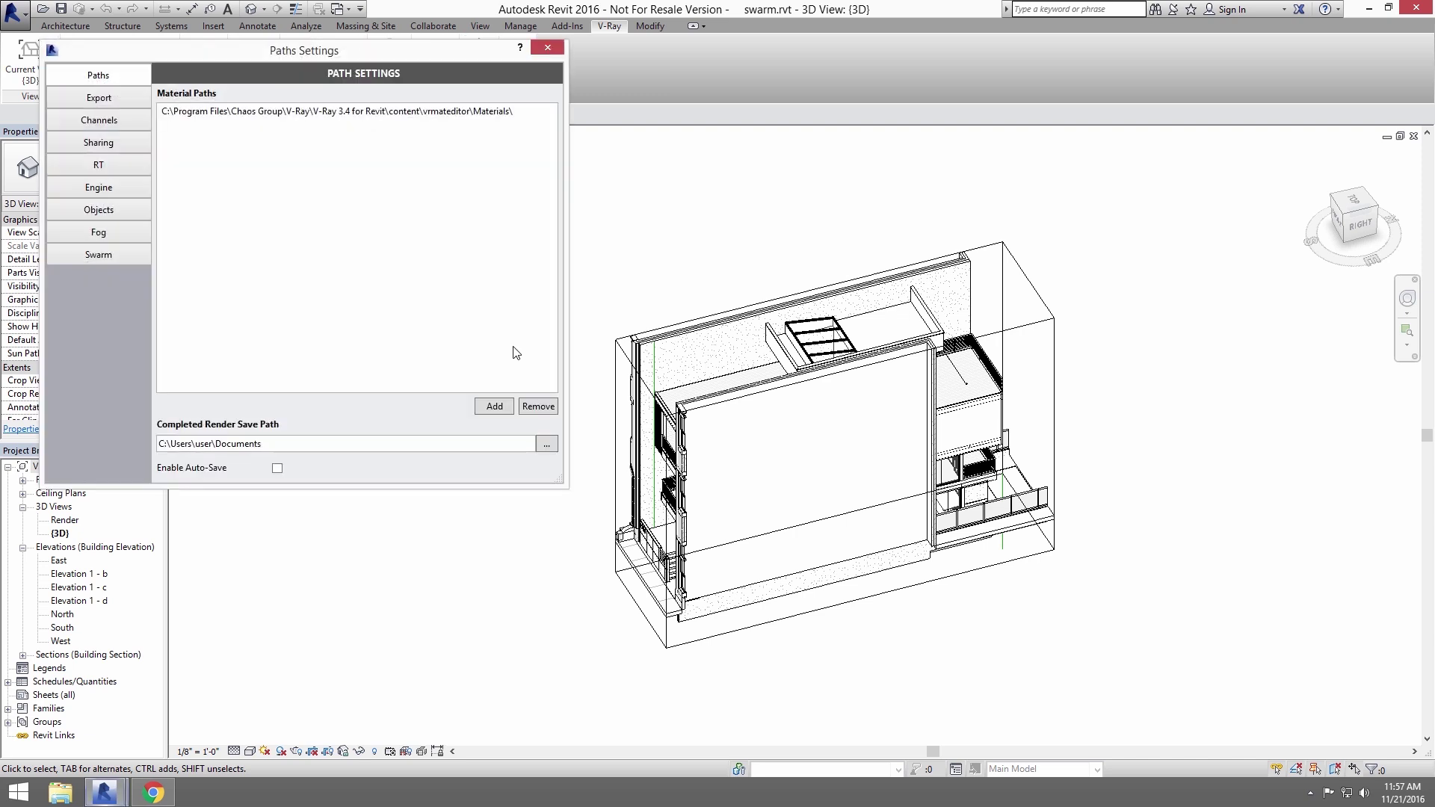
left_click(99, 258)
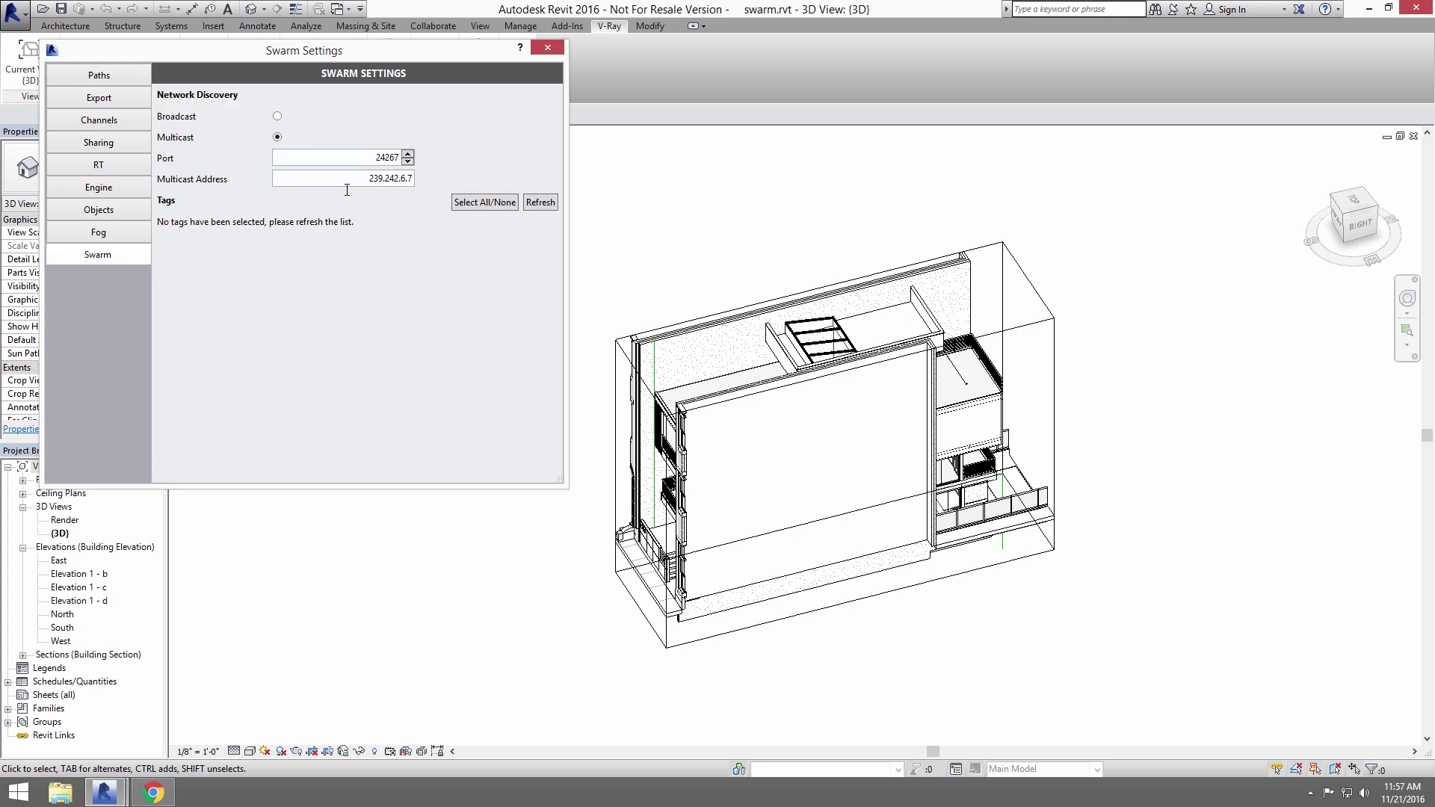
left_click(555, 203)
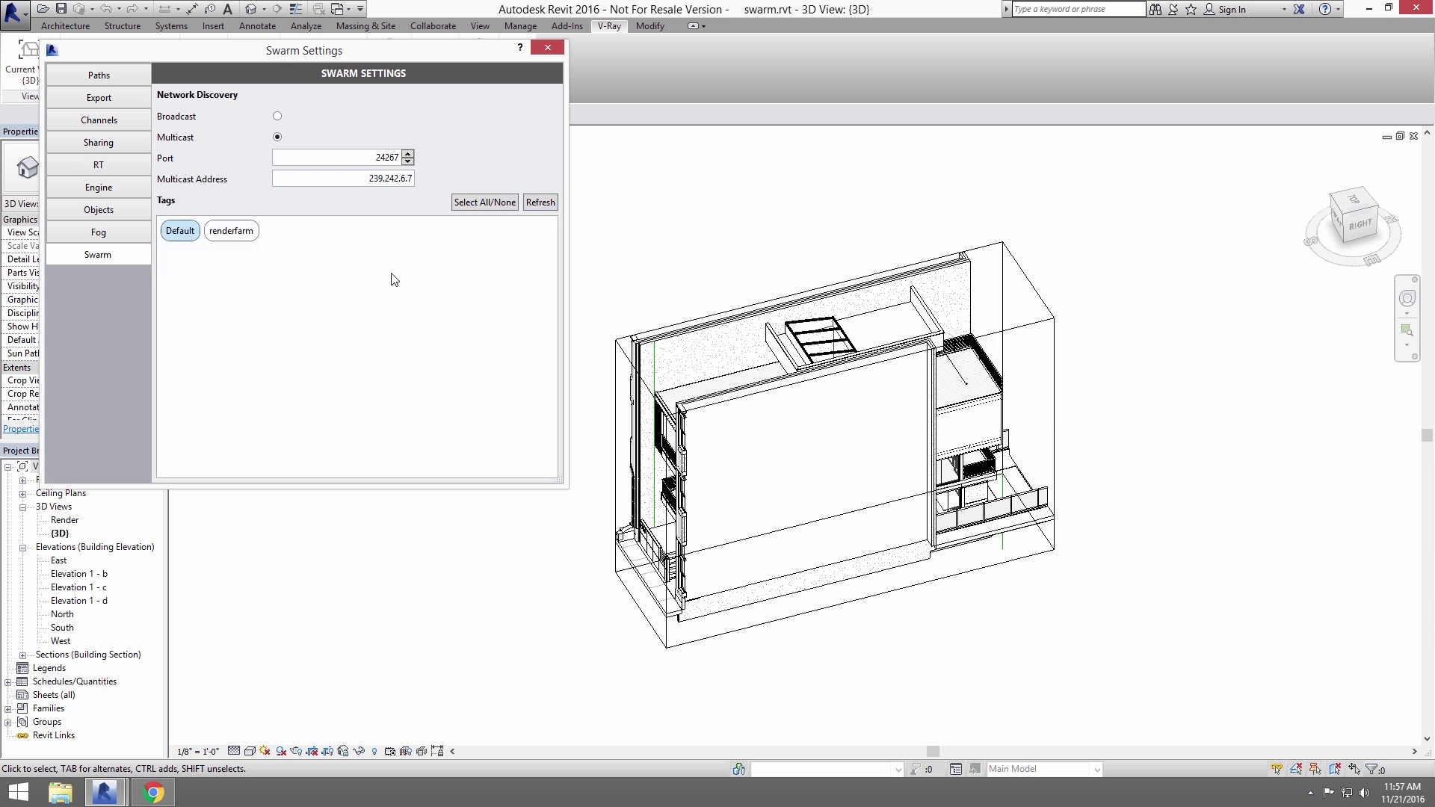
left_click(254, 232)
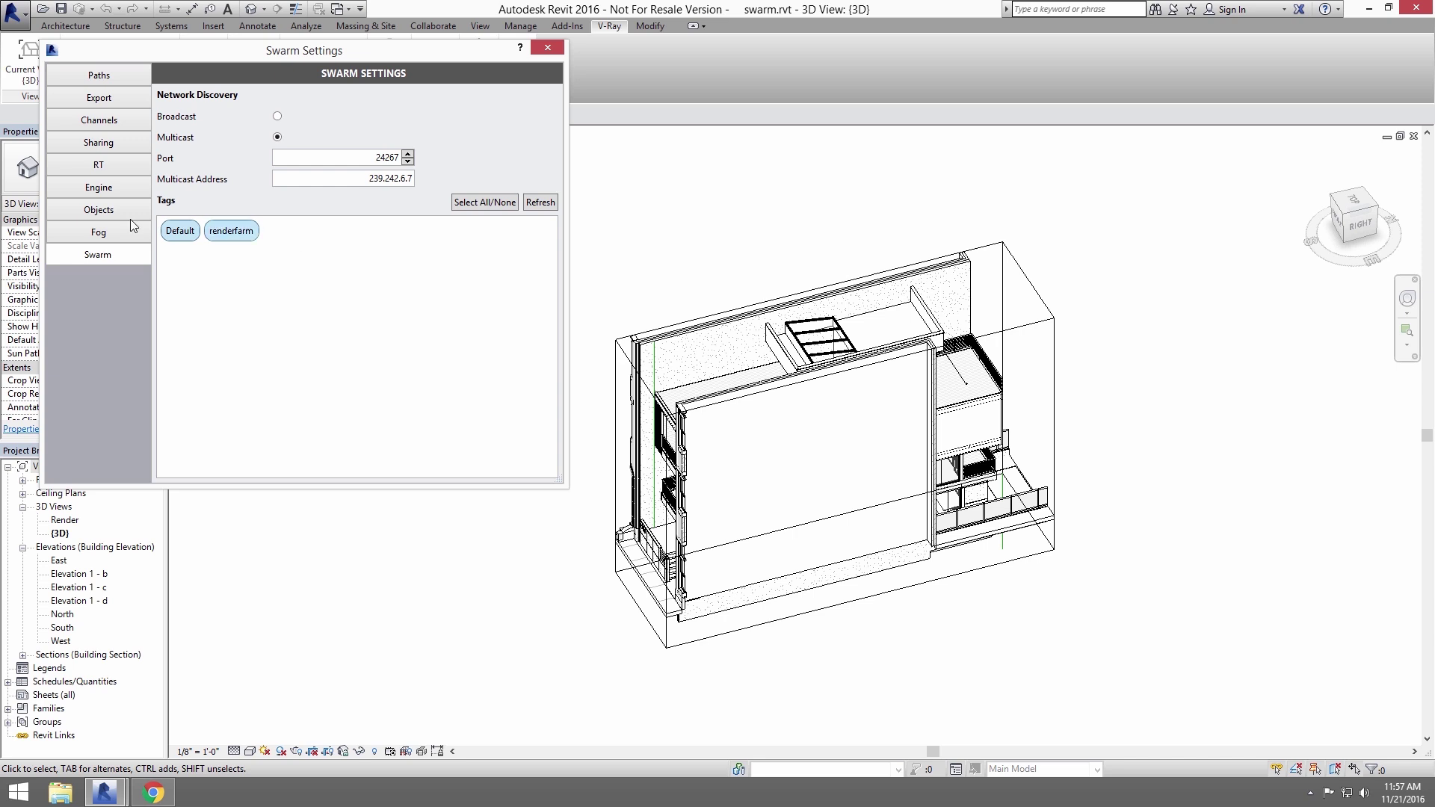
Change the High quality level's image sampler from Progressive to Buckets in the Engine settings
left_click(90, 191)
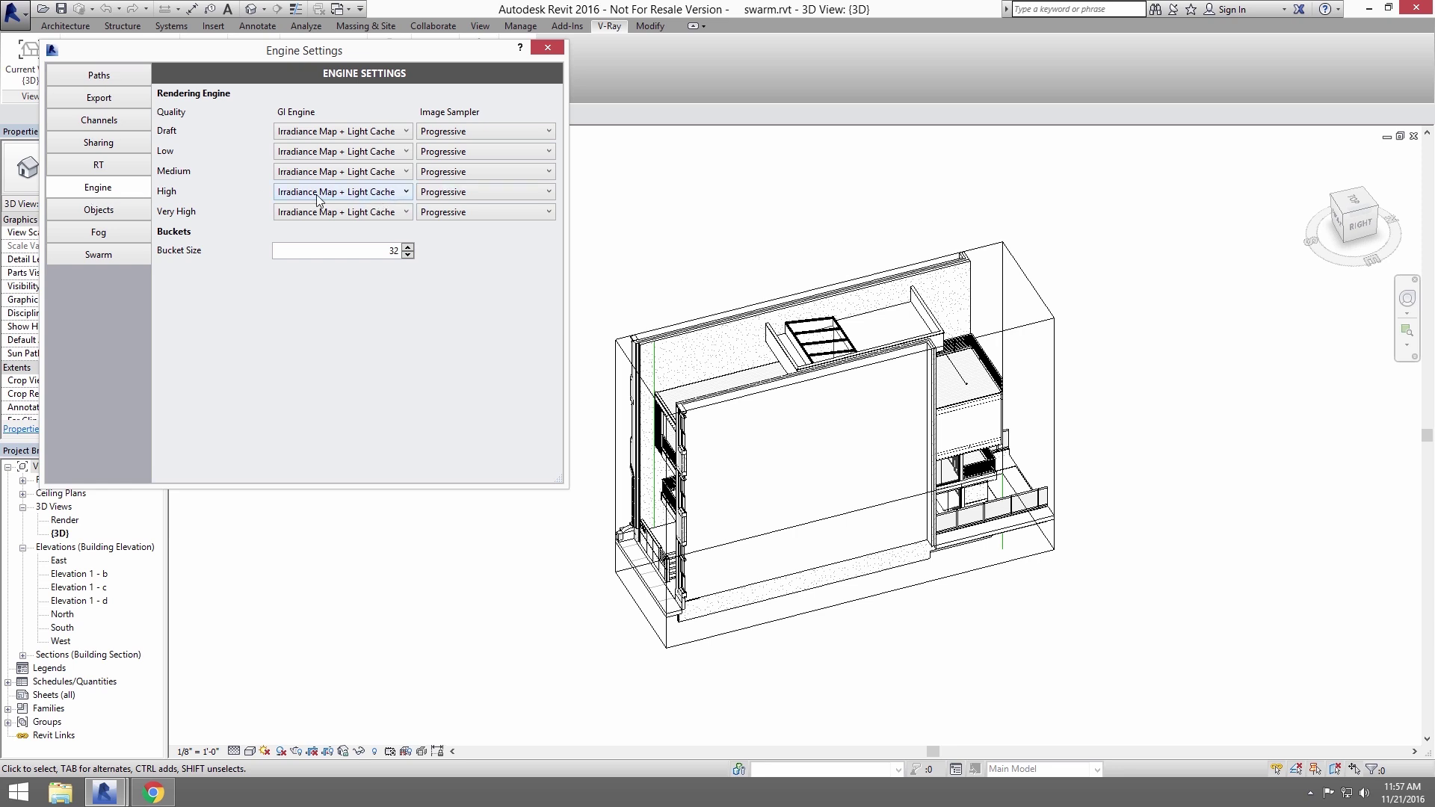
left_click(455, 212)
left_click(462, 213)
Choose the Render view for rendering at High quality
left_click(557, 47)
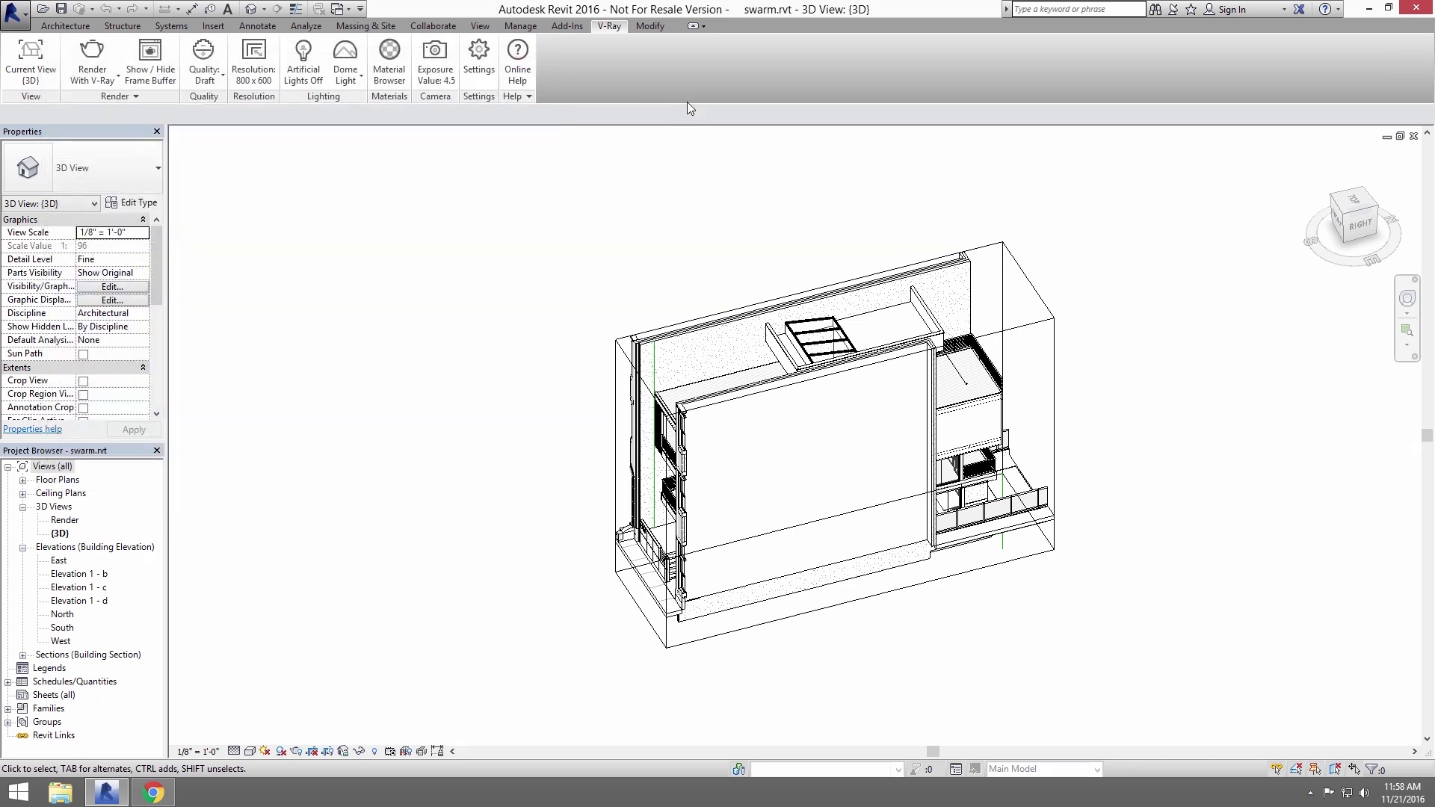
left_click(31, 78)
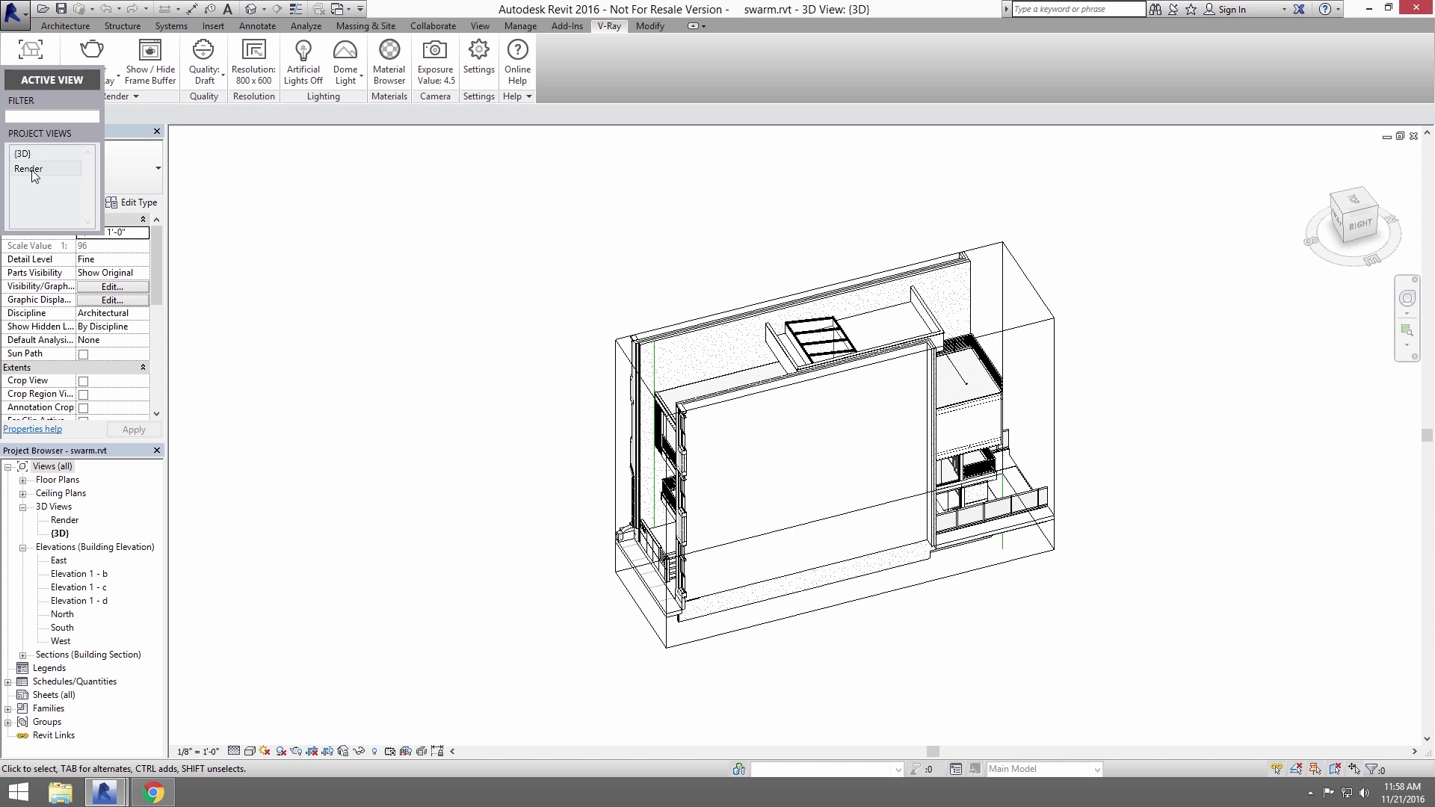
left_click(30, 169)
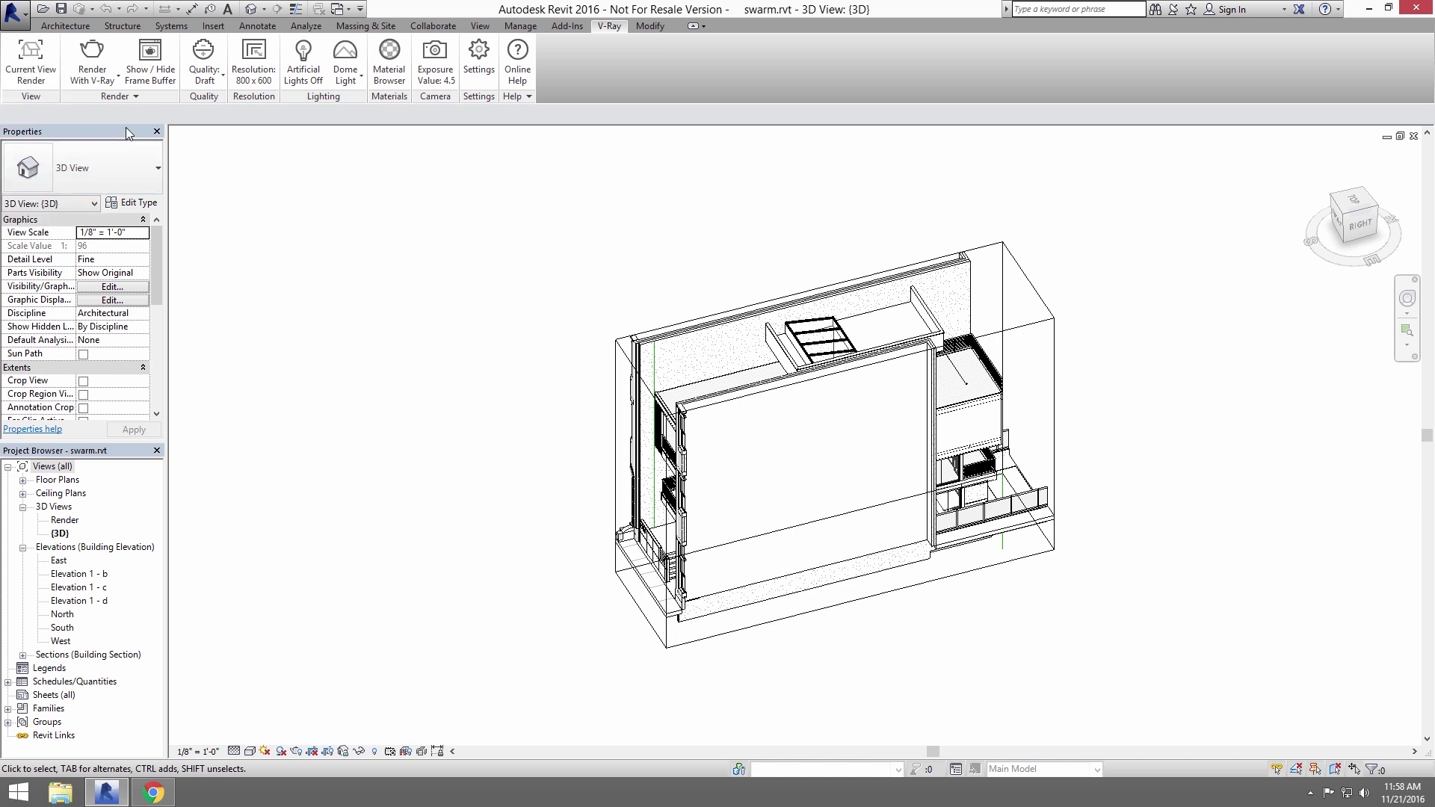
left_click(204, 78)
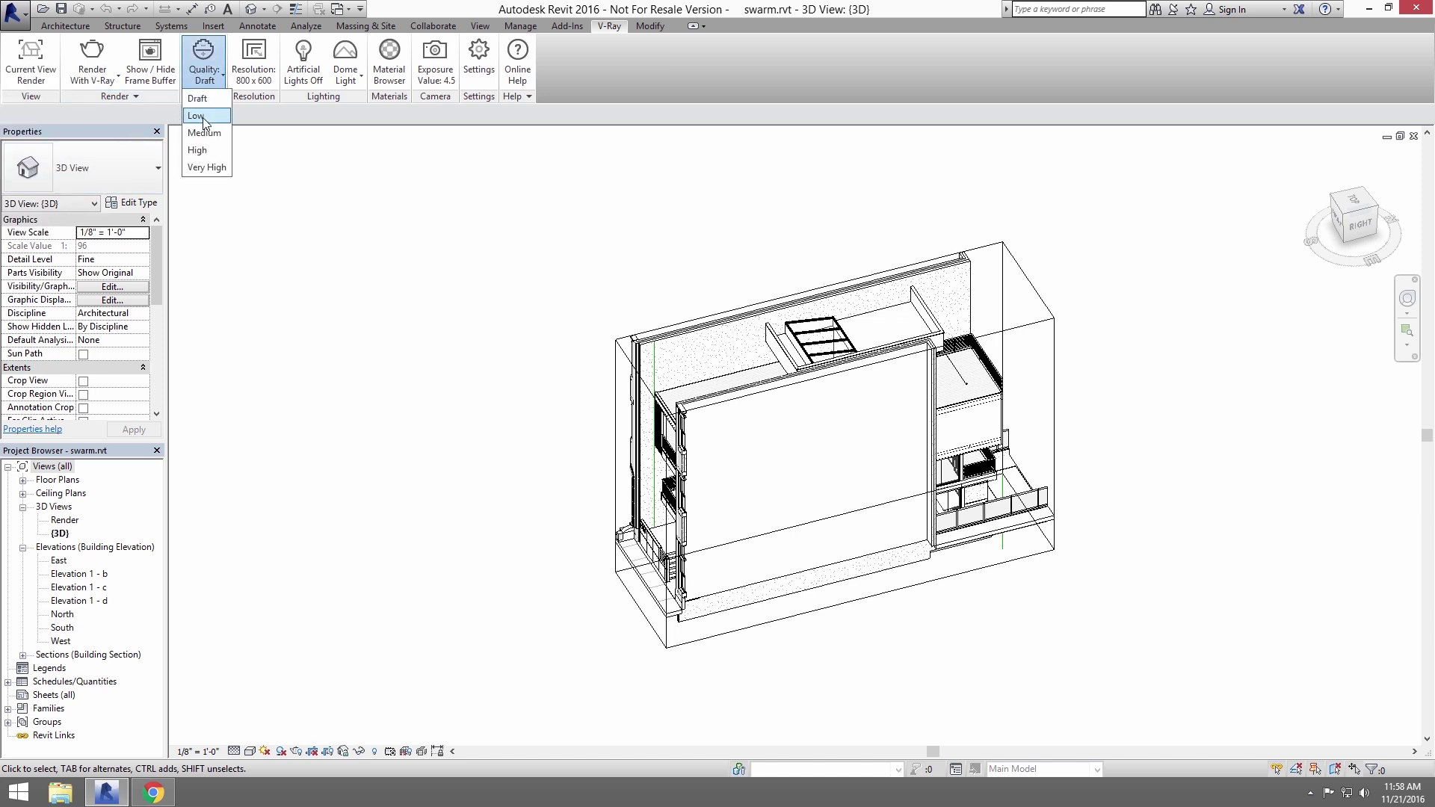
left_click(198, 150)
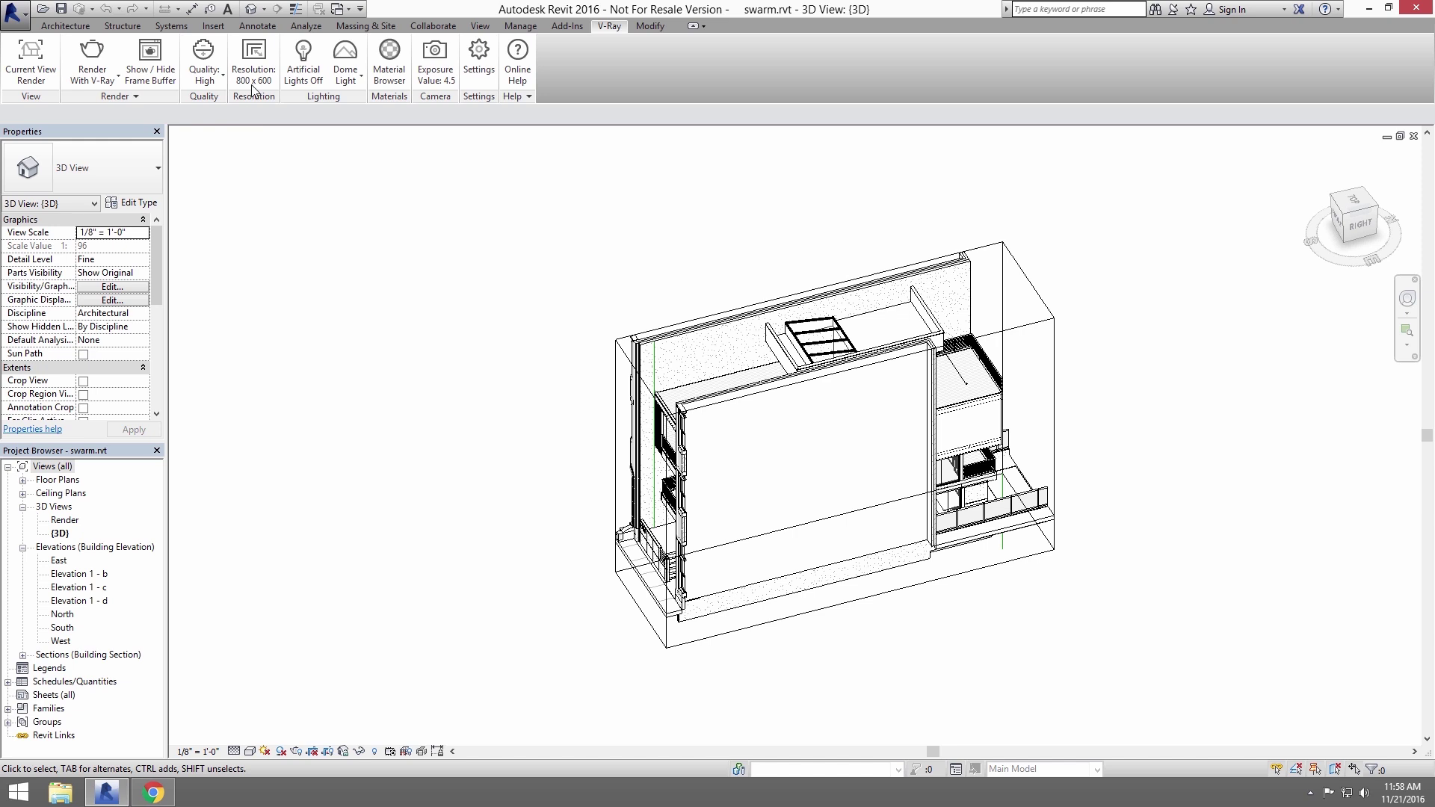
Set the render resolution from the crop region at printer 96 DPI (576 x 1151)
left_click(254, 84)
left_click(166, 247)
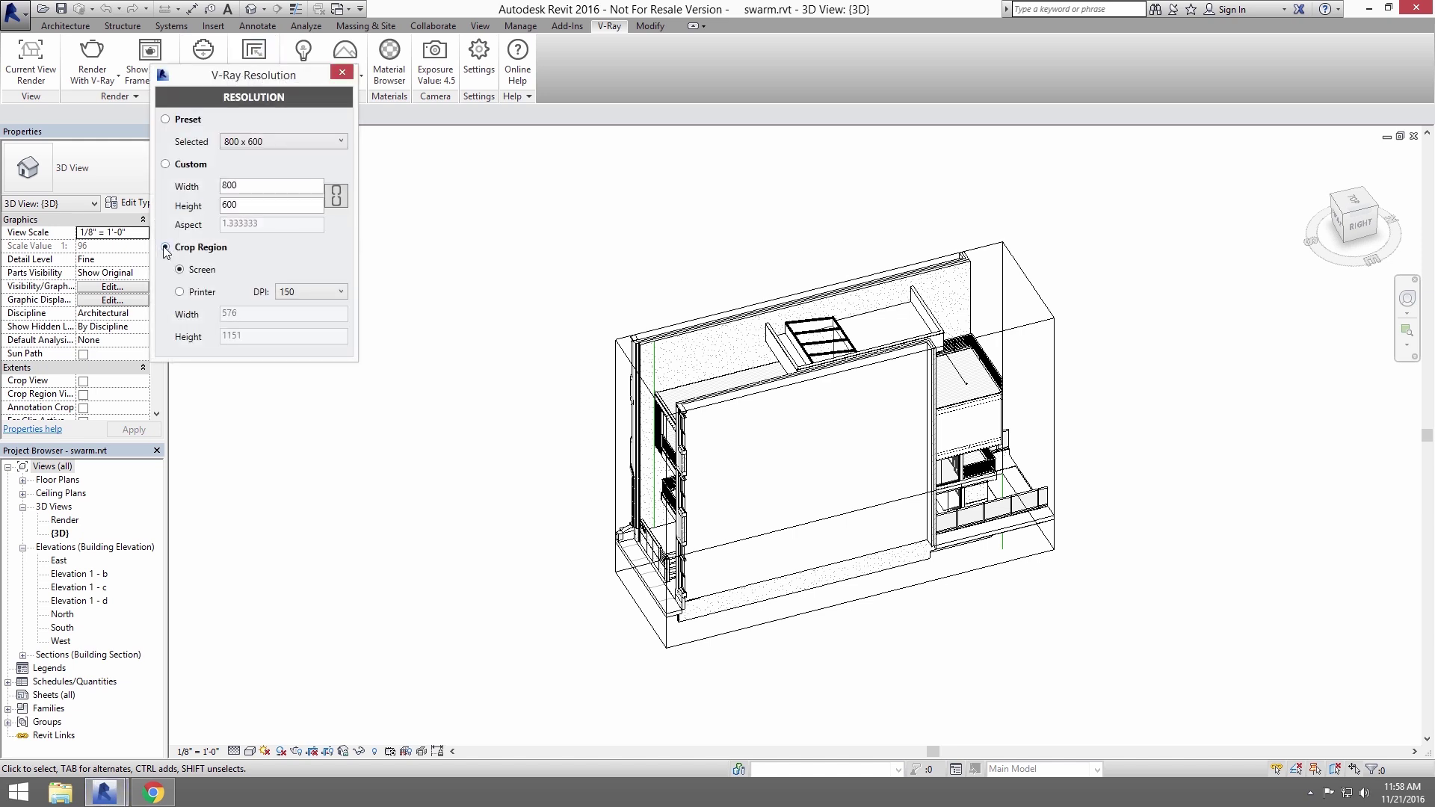
left_click(299, 292)
left_click(300, 309)
left_click(342, 72)
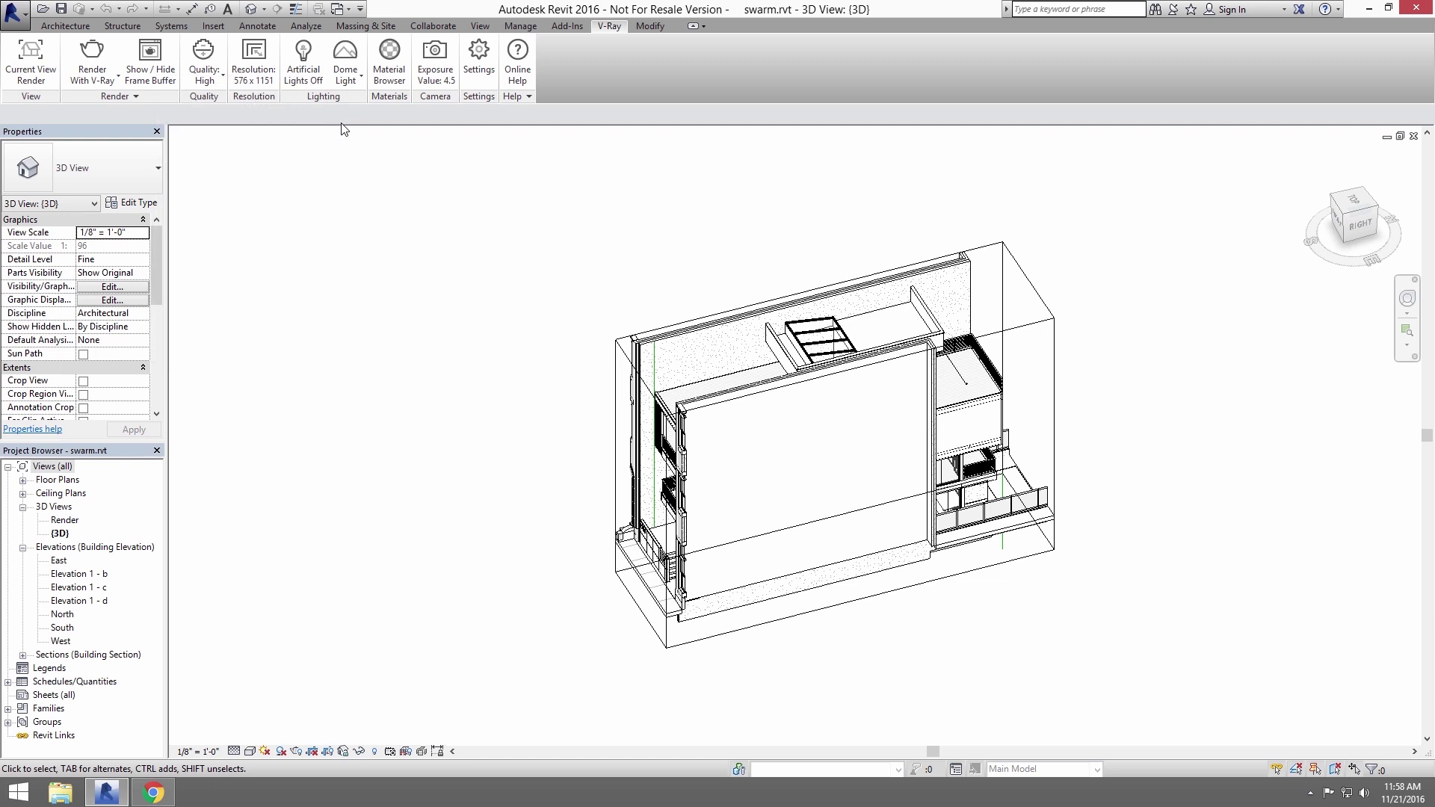
Turn artificial lights on and enable Swarm distributed rendering
left_click(303, 67)
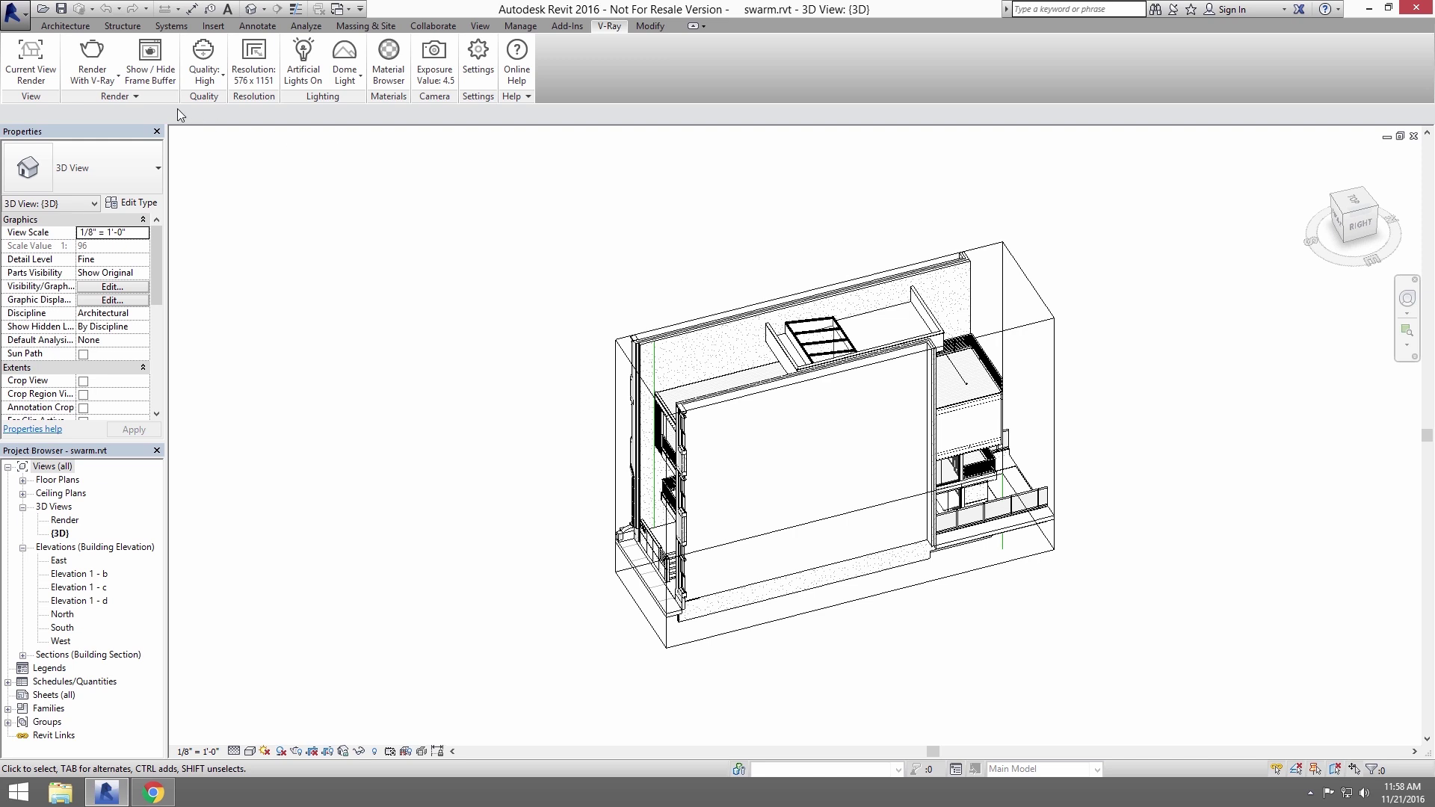
left_click(145, 95)
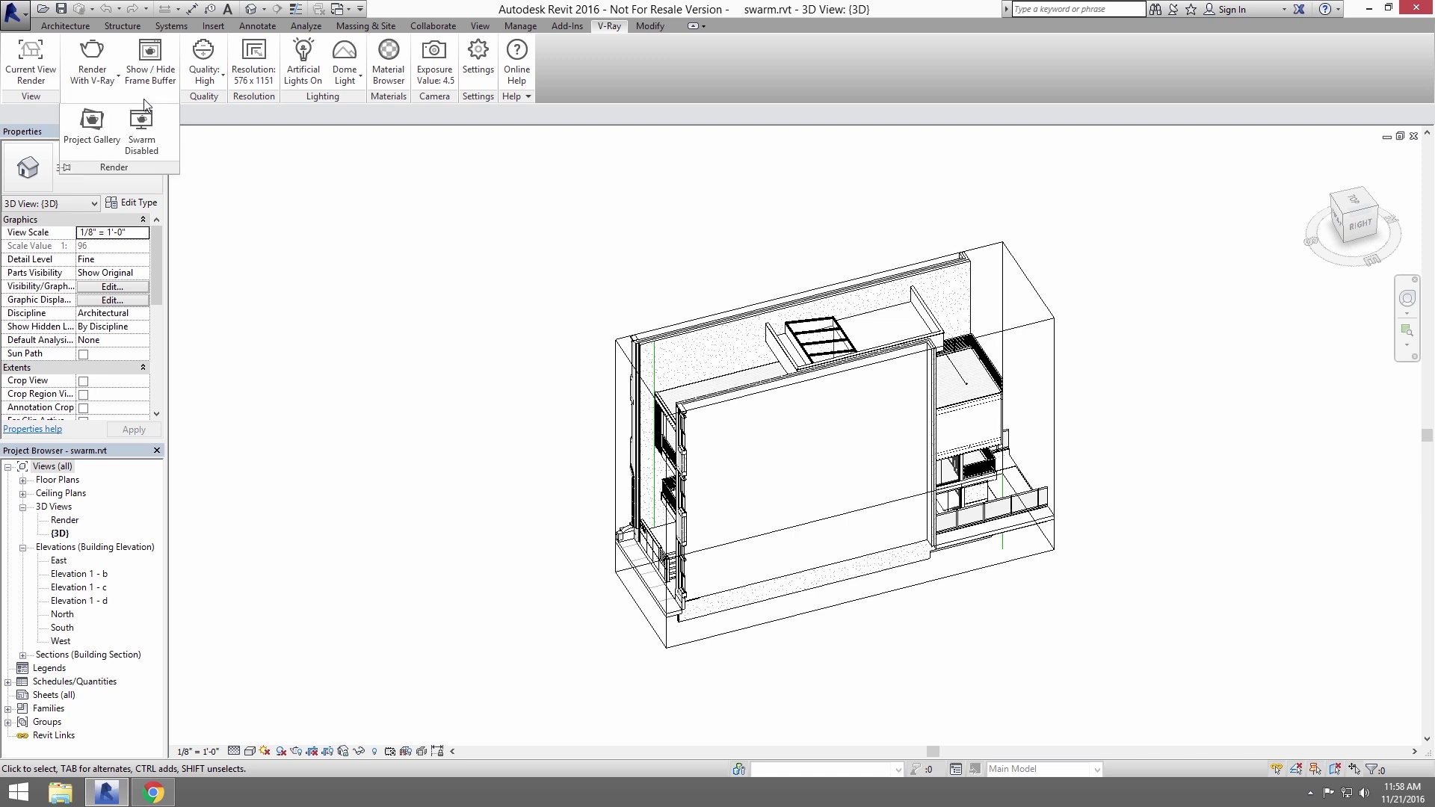
left_click(142, 122)
Start the V-Ray render of the 3D view and show the Distributed Rendering details
left_click(95, 60)
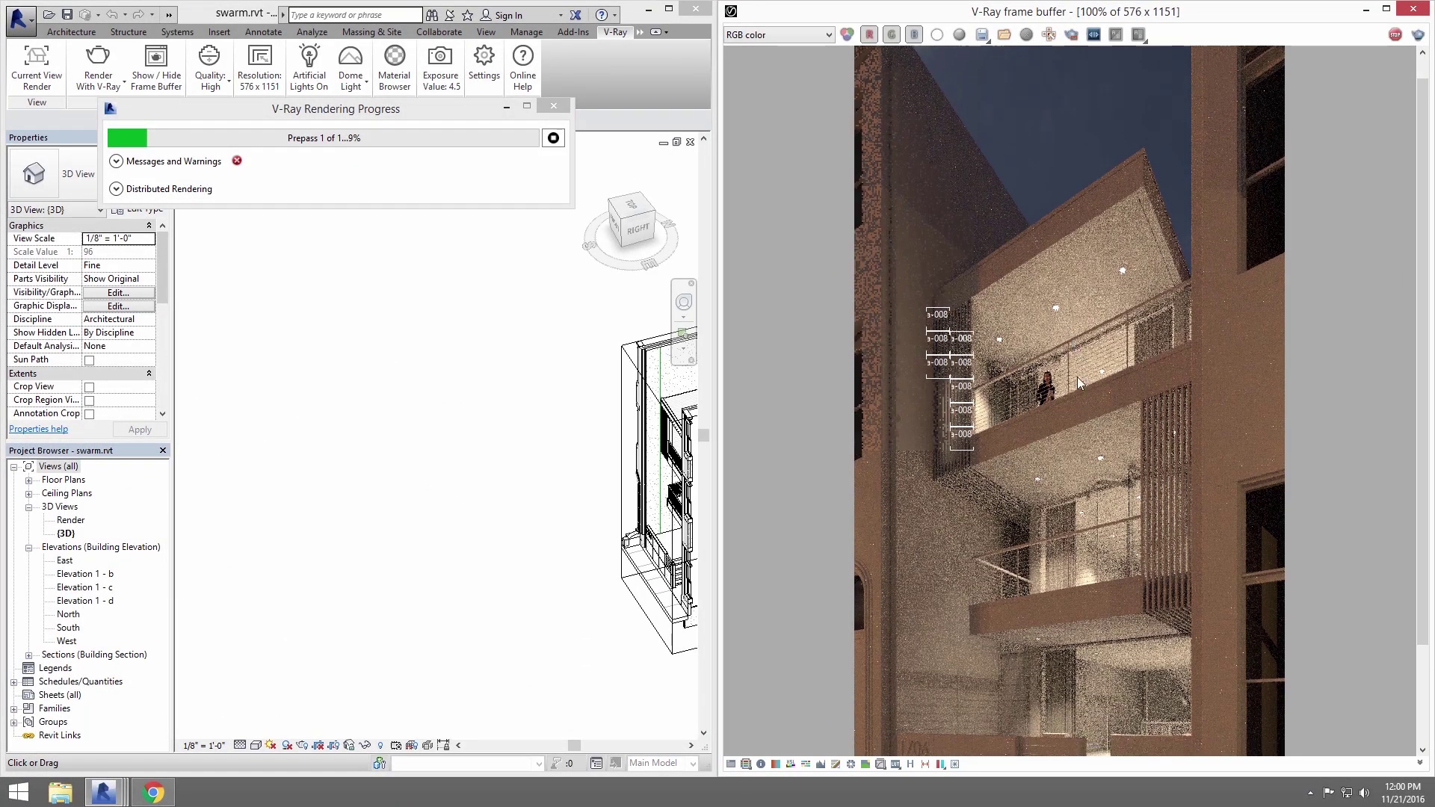
scroll(974, 258, "up", 1)
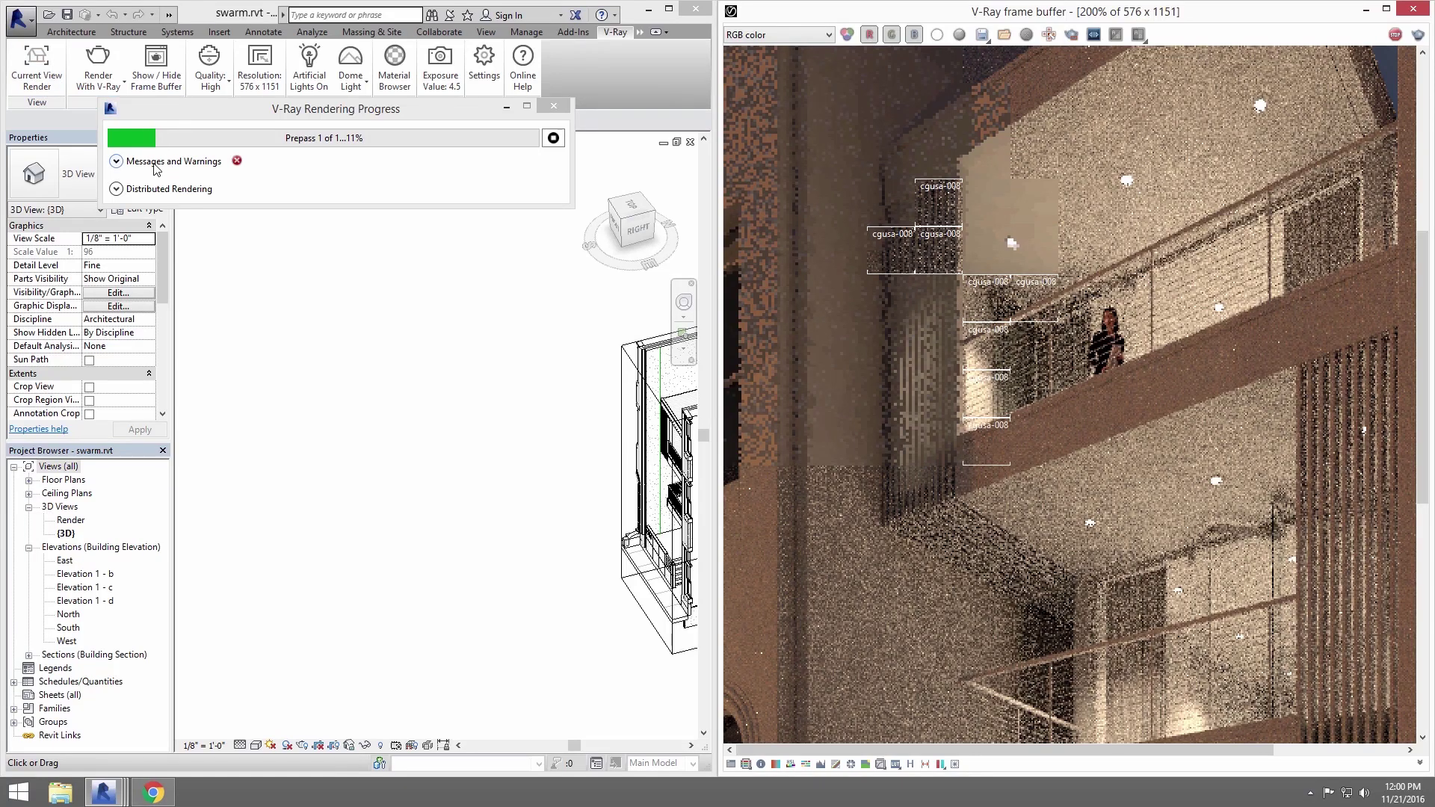
left_click(116, 188)
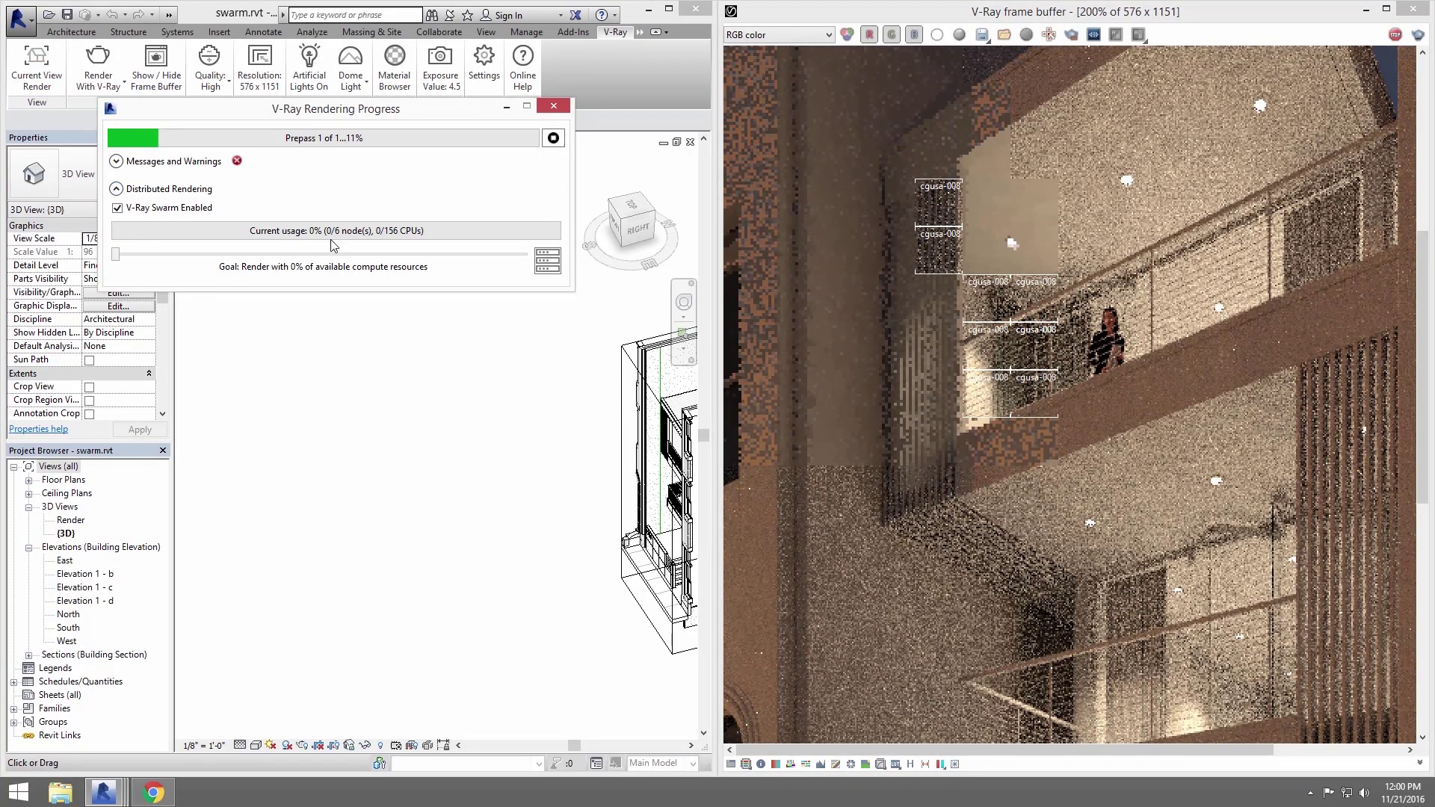
Drag the Swarm compute goal slider up to 100%
left_click_drag(118, 255, 210, 256)
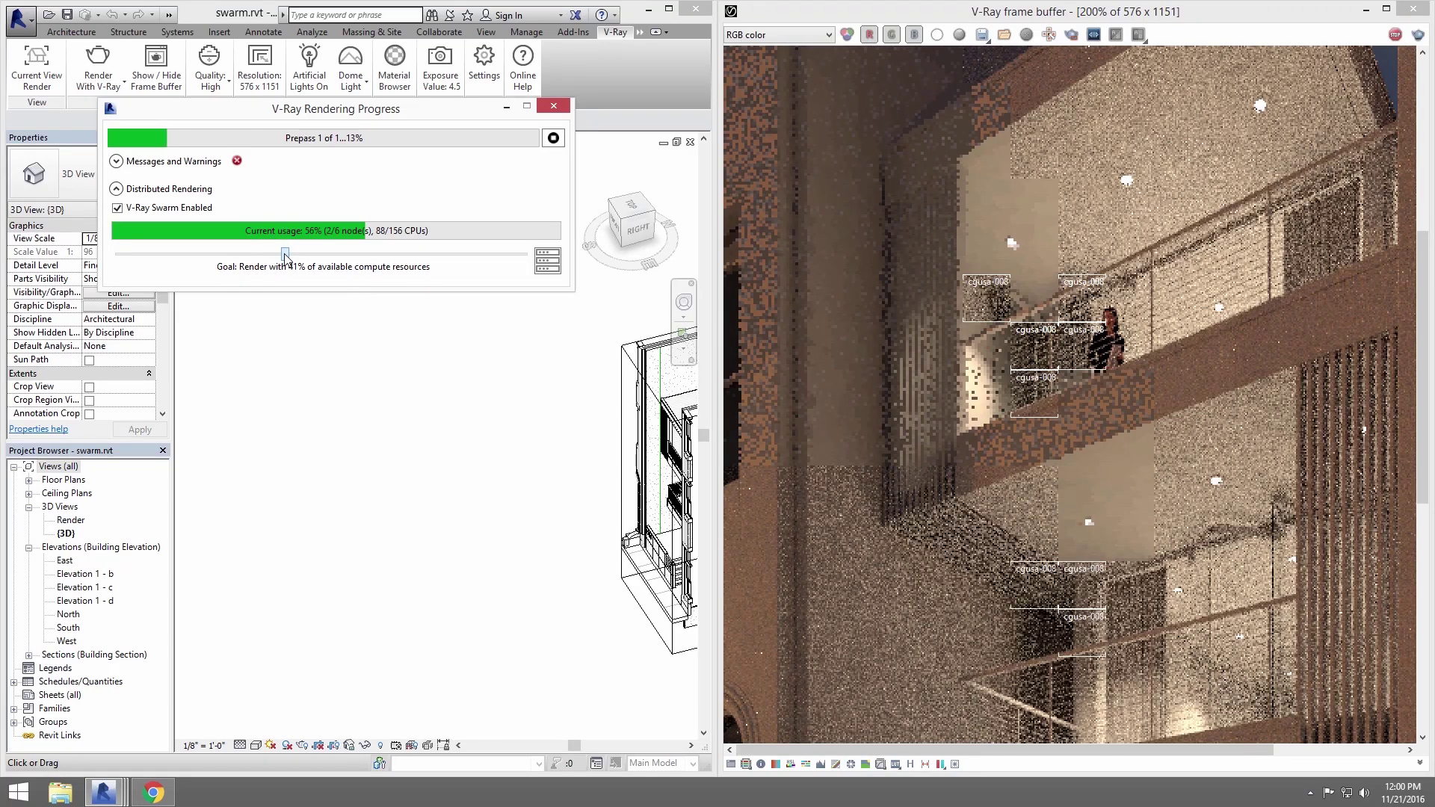
left_click_drag(285, 258, 411, 255)
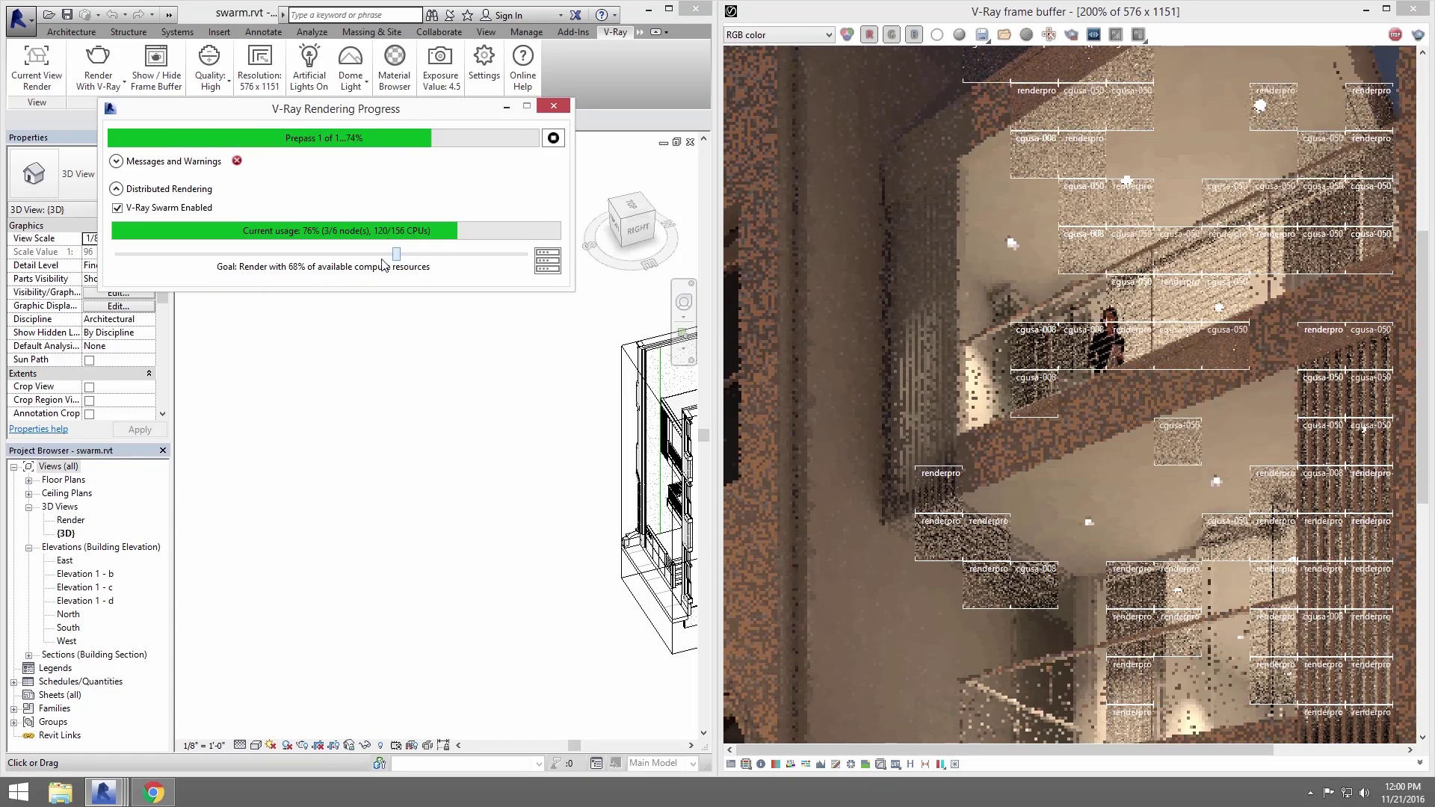
left_click_drag(411, 256, 206, 256)
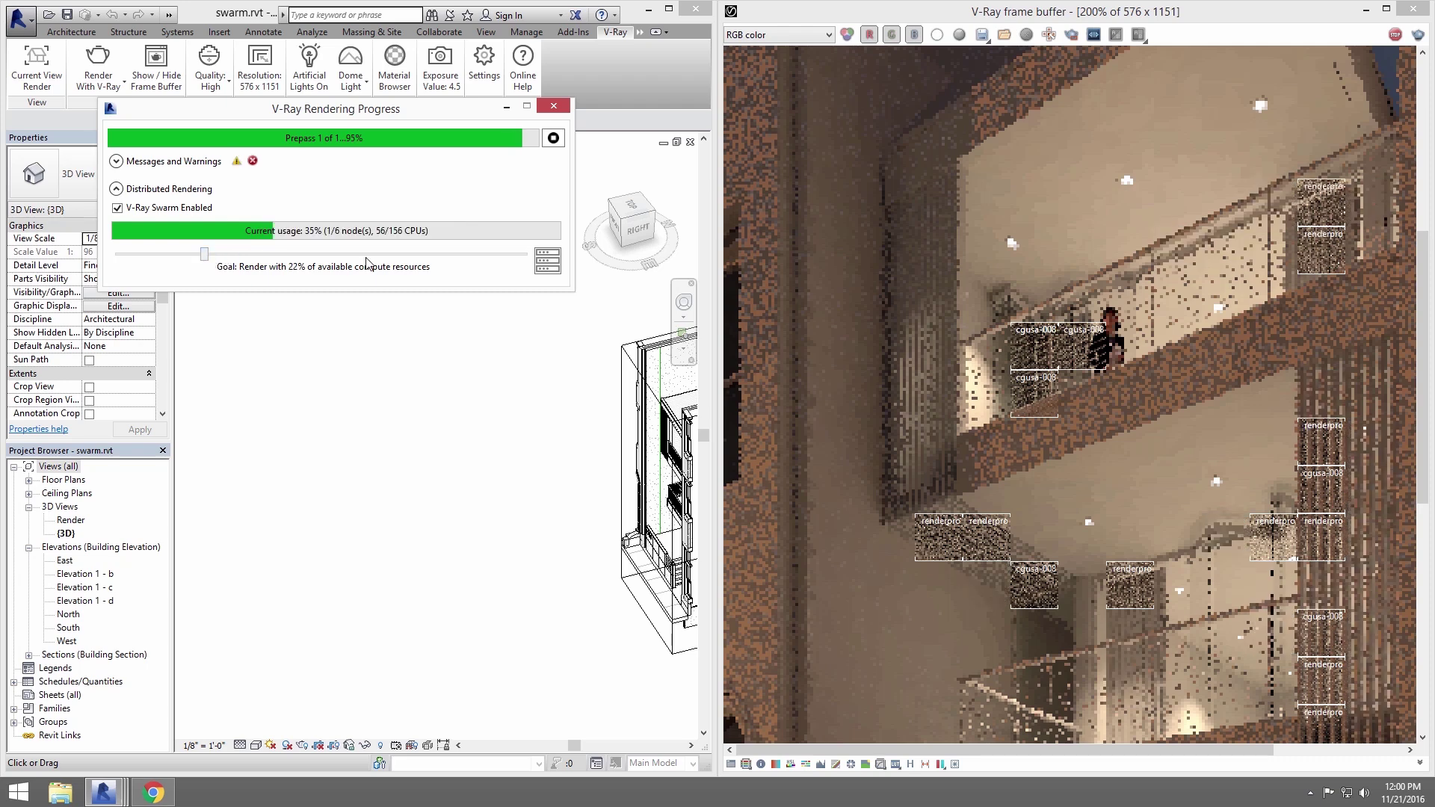
middle_click_drag(1127, 383, 1032, 278)
left_click_drag(201, 255, 533, 258)
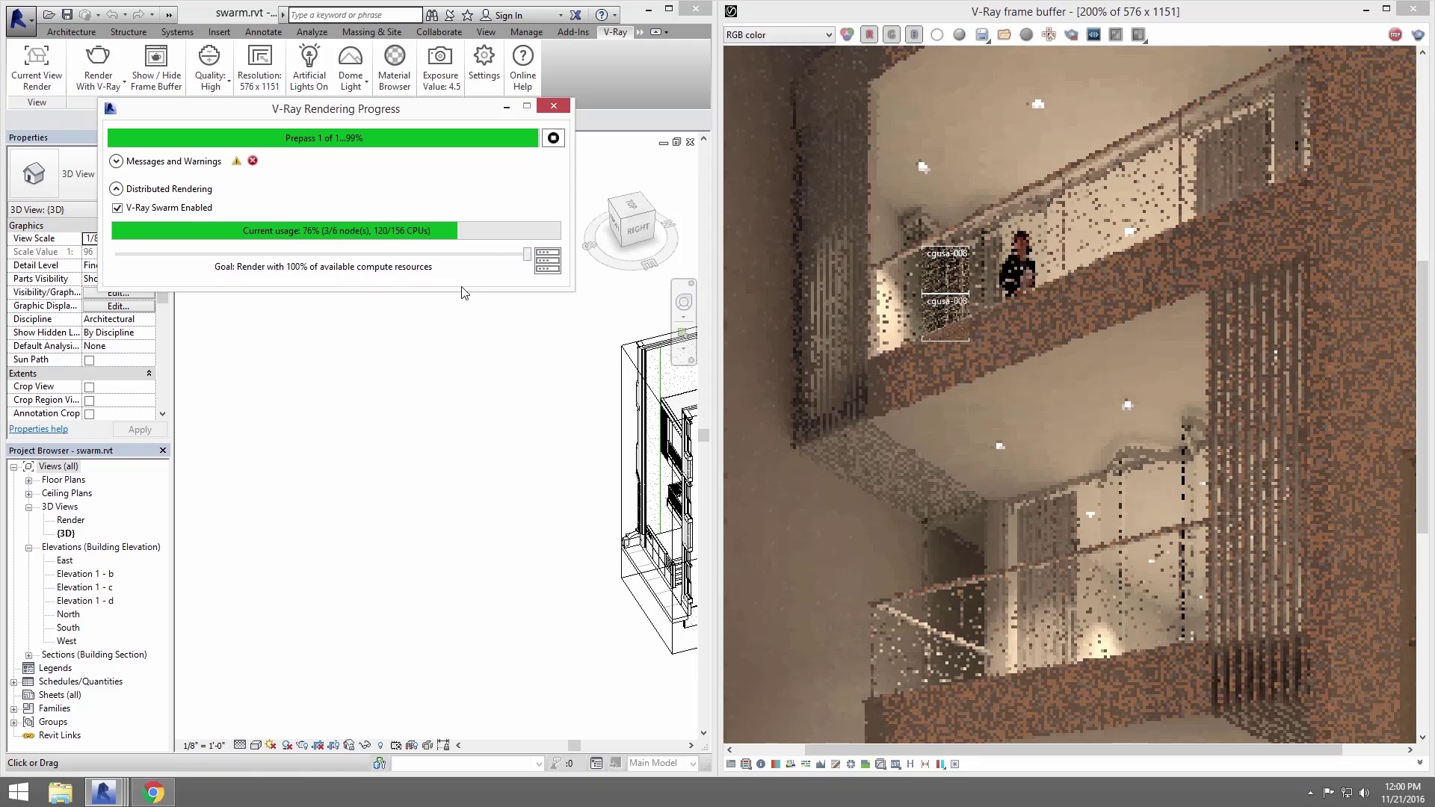
Launch the Swarm page, review its Log and per-CPU Resource Usage, then return to Network
left_click(545, 264)
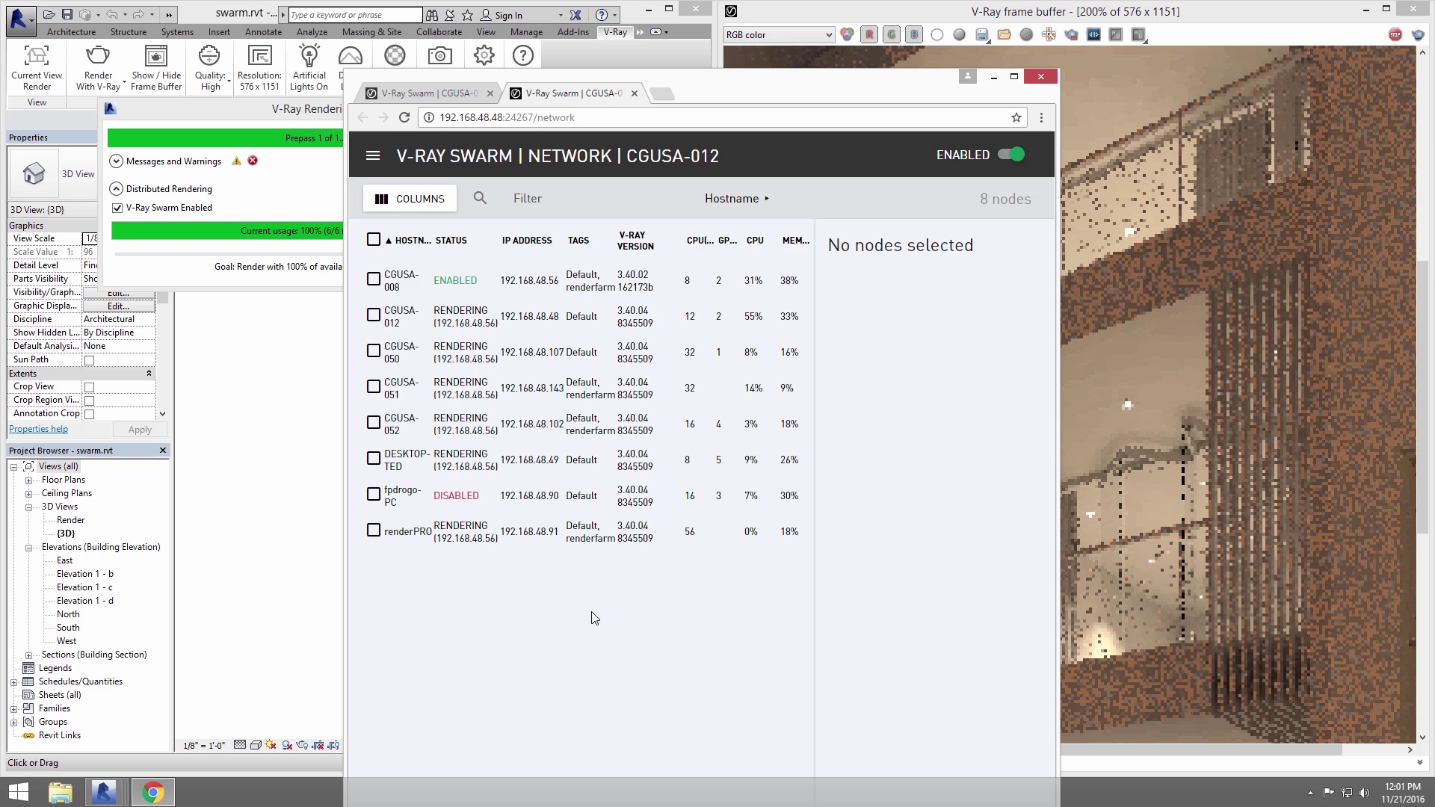
left_click(368, 160)
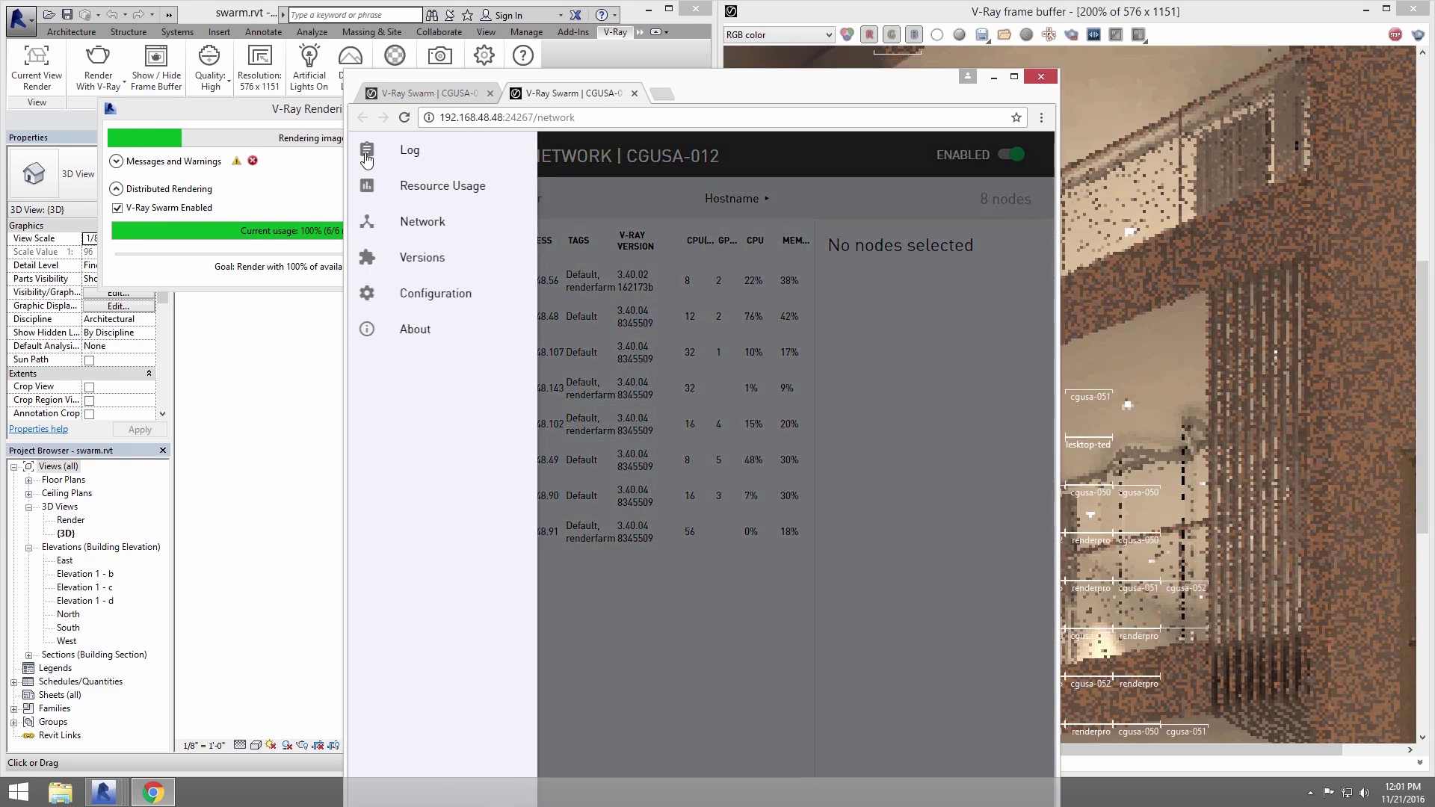
left_click(378, 161)
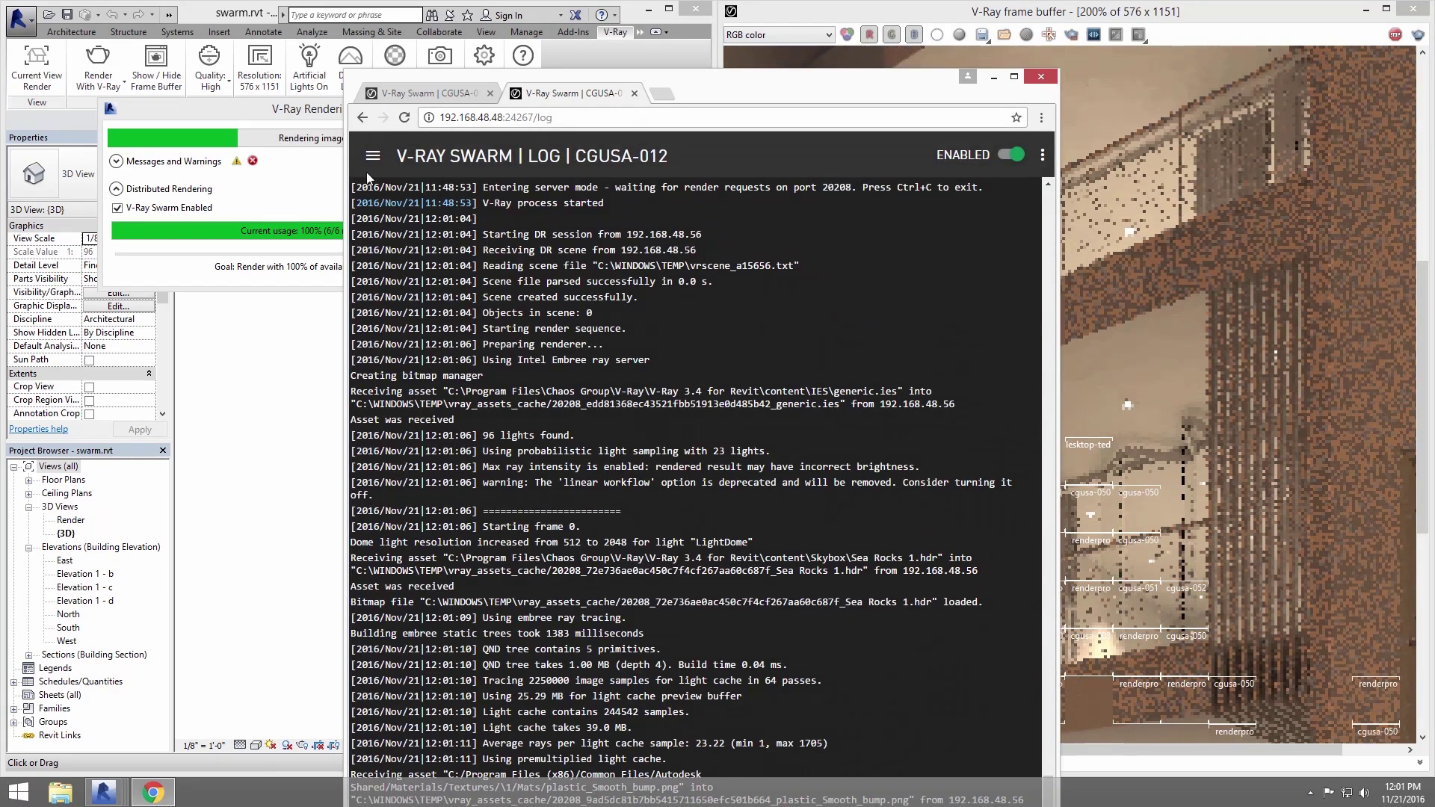
left_click(368, 160)
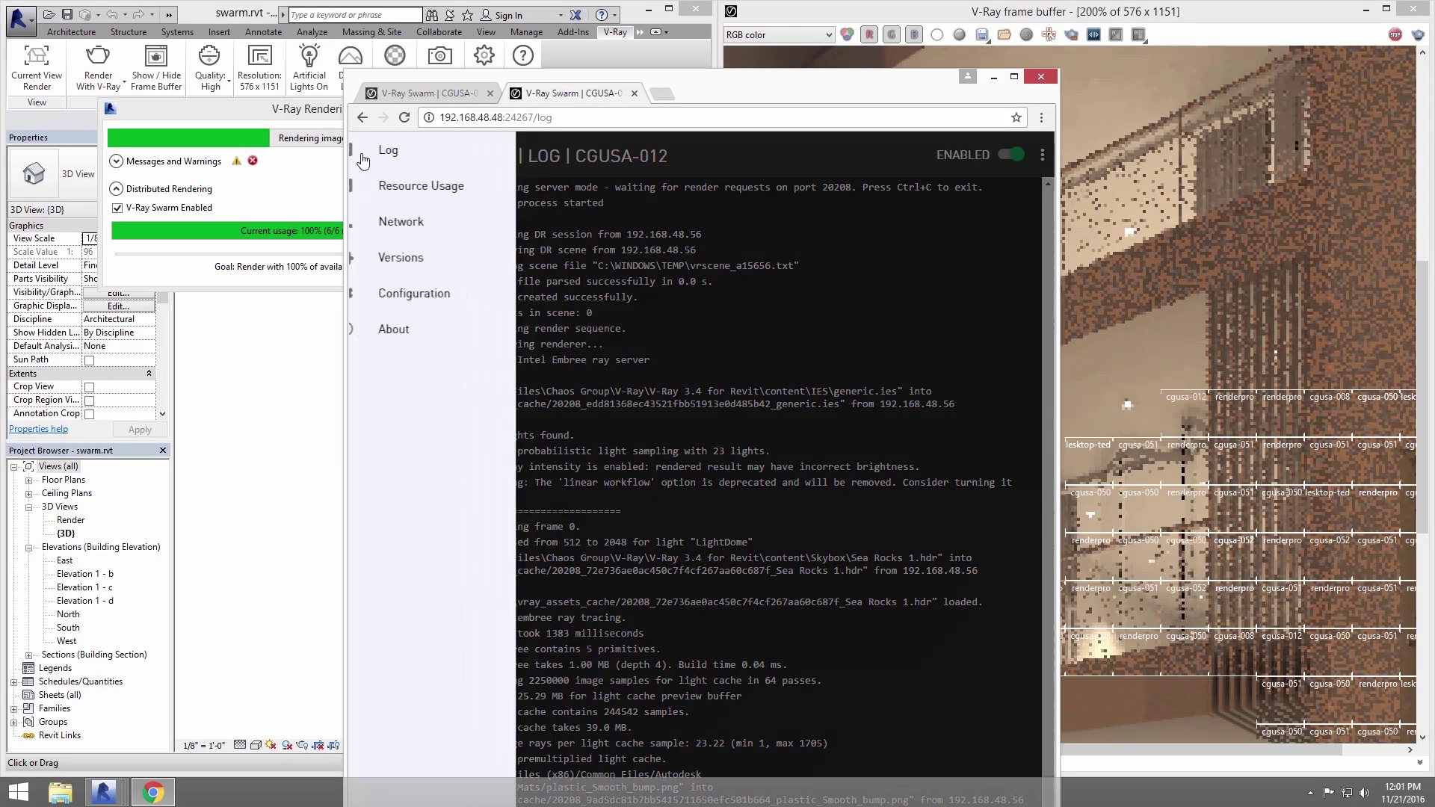
left_click(415, 186)
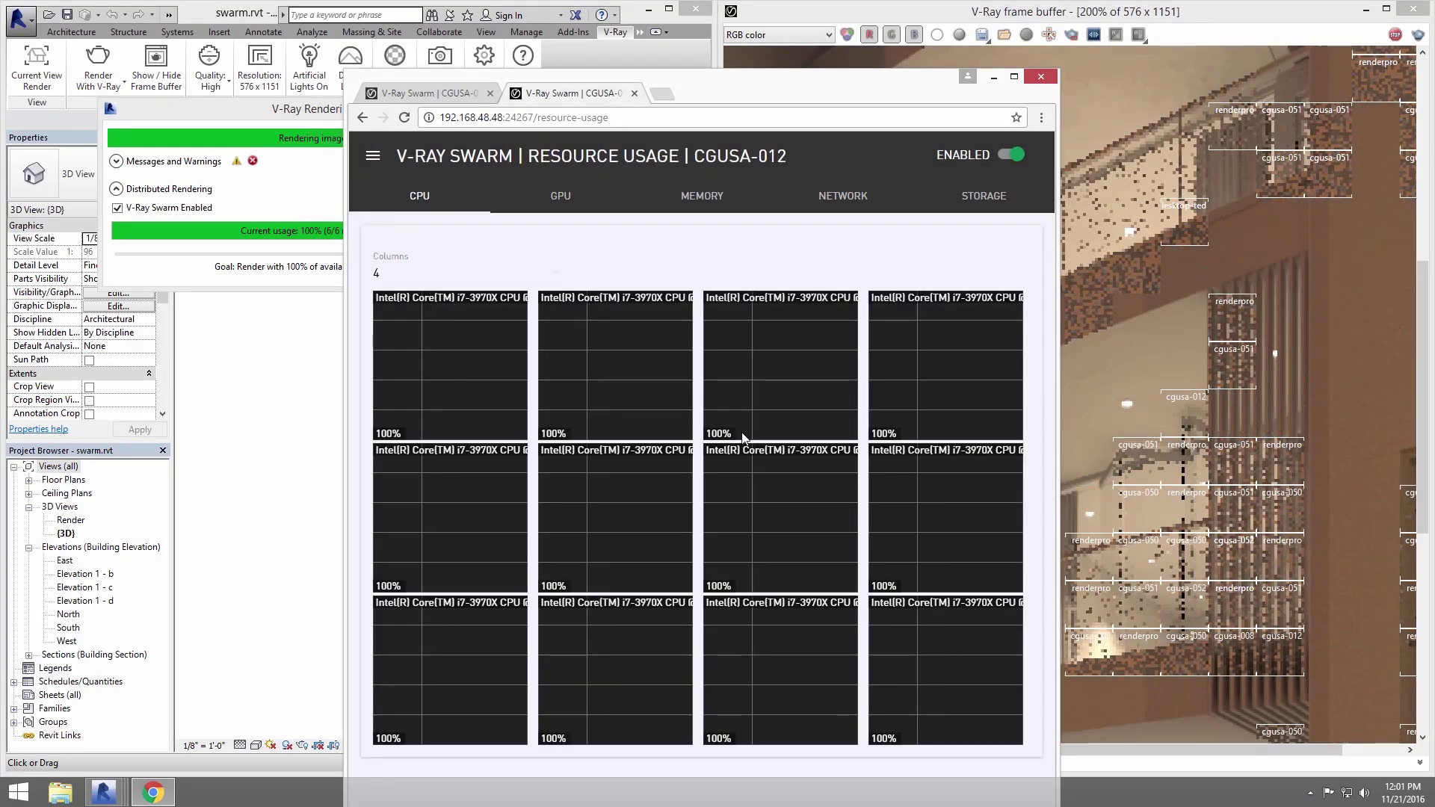
left_click(371, 156)
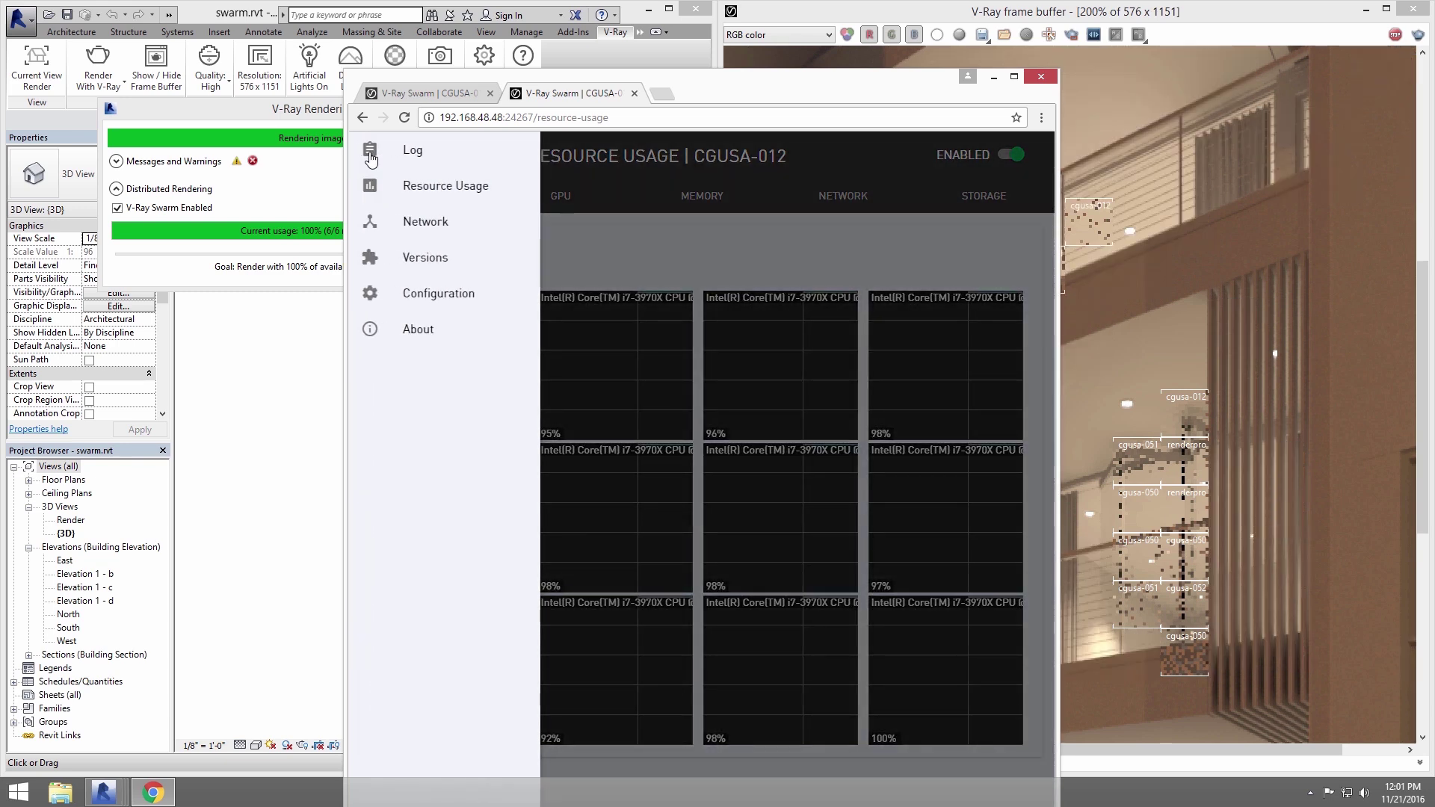
left_click(426, 222)
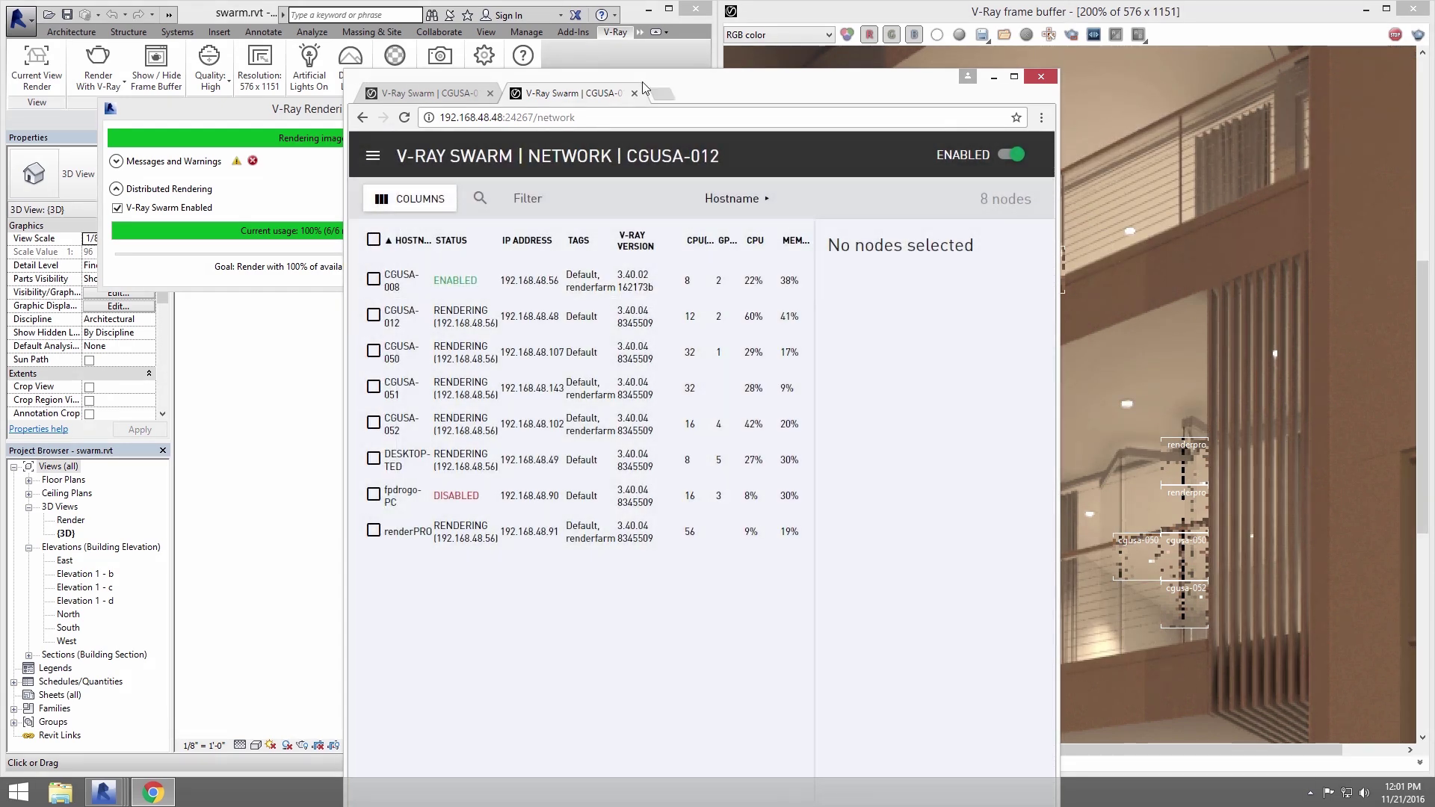
Disable the CGUSA-050 node, confirming the warning, then re-enable it
left_click_drag(652, 83, 820, 68)
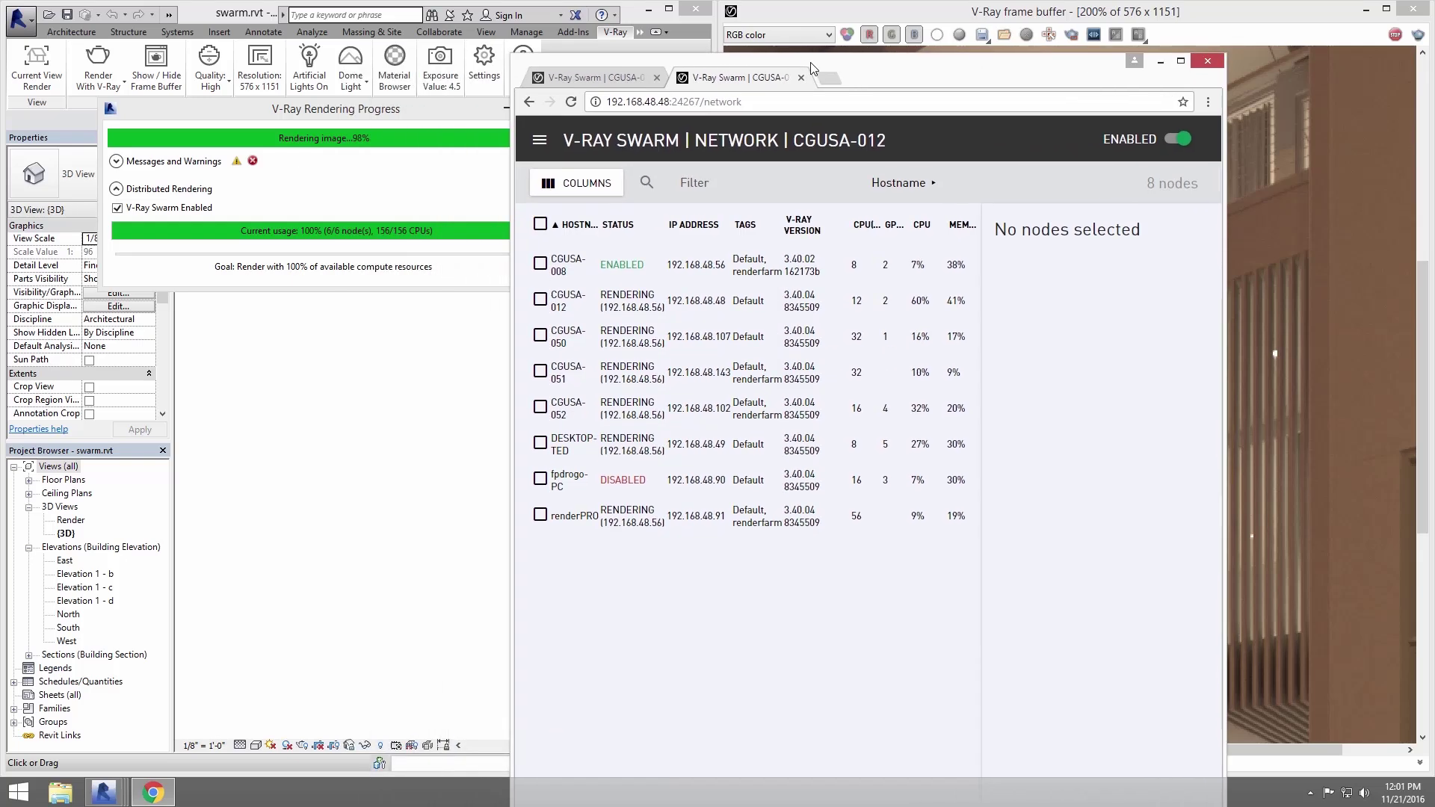
left_click(582, 341)
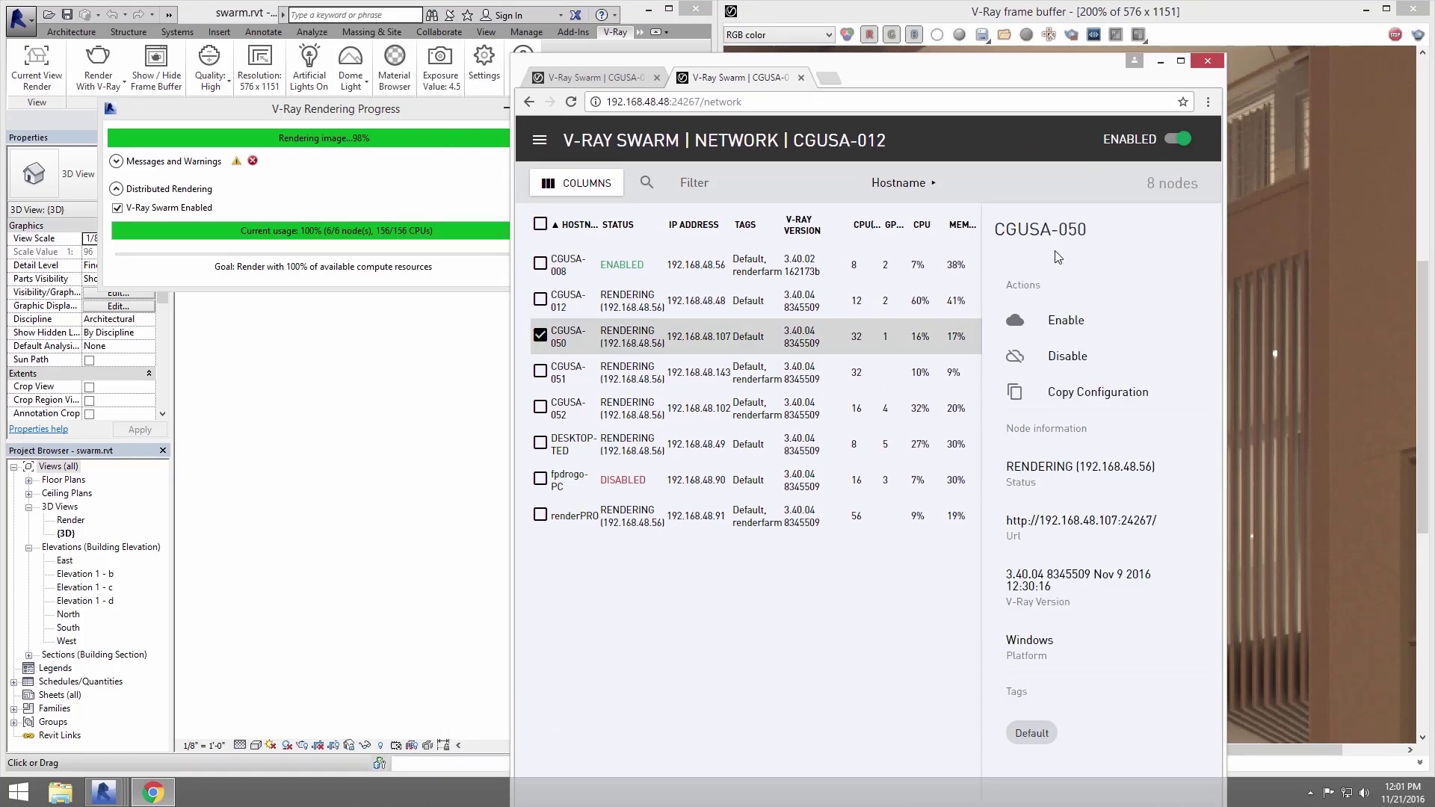
left_click(1067, 358)
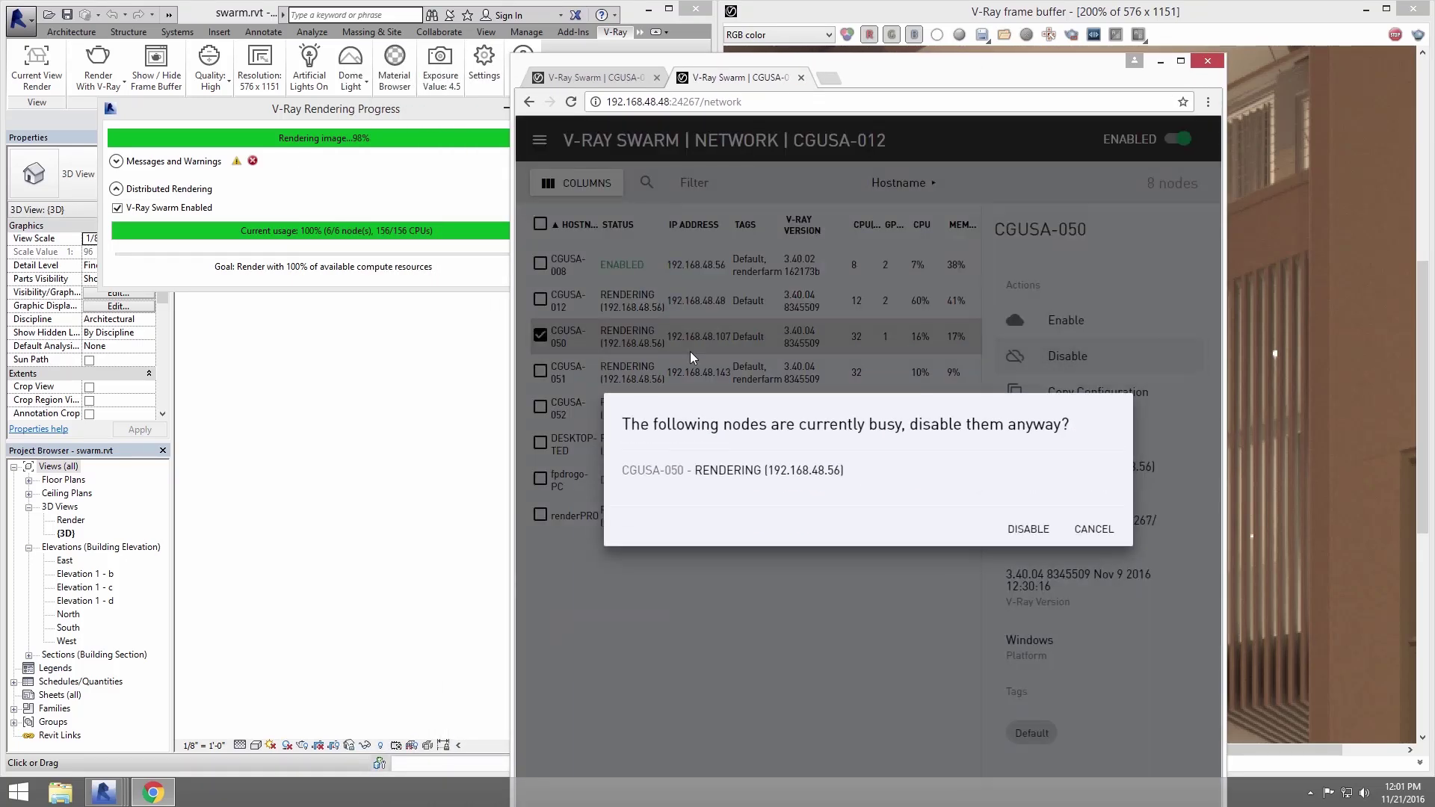
left_click(1028, 531)
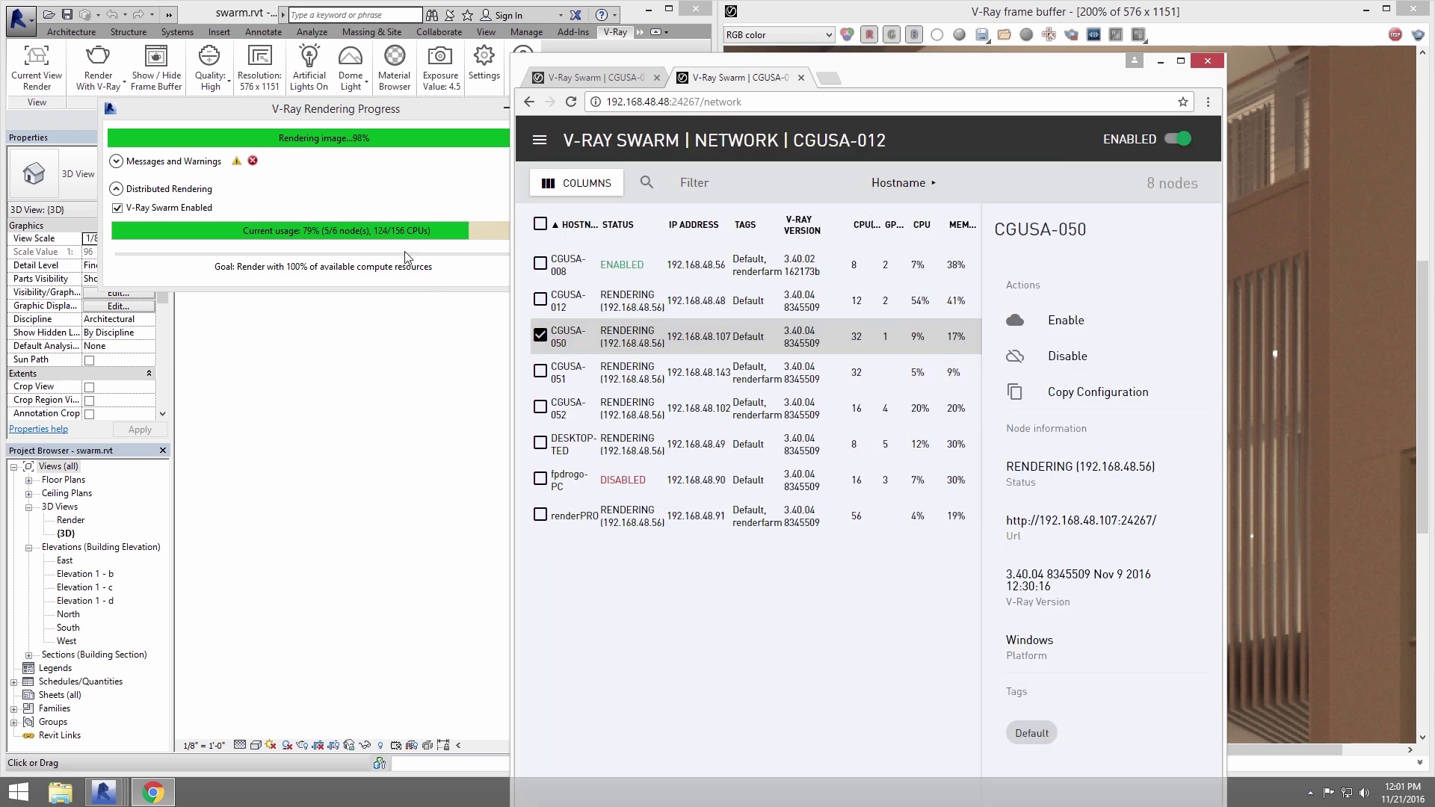
left_click(1065, 329)
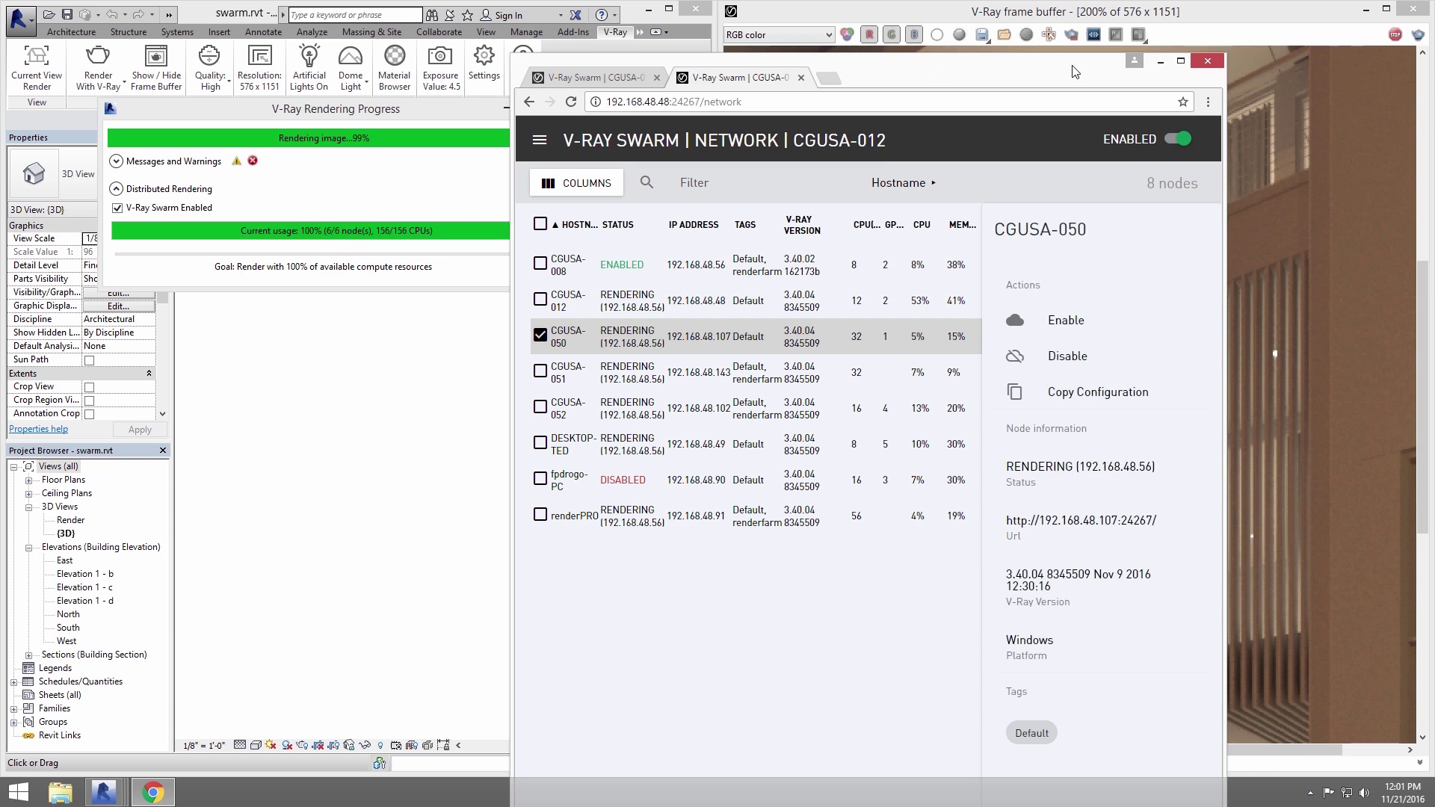
Minimize the Swarm browser window and zoom the frame buffer out to show the whole building
left_click(1160, 63)
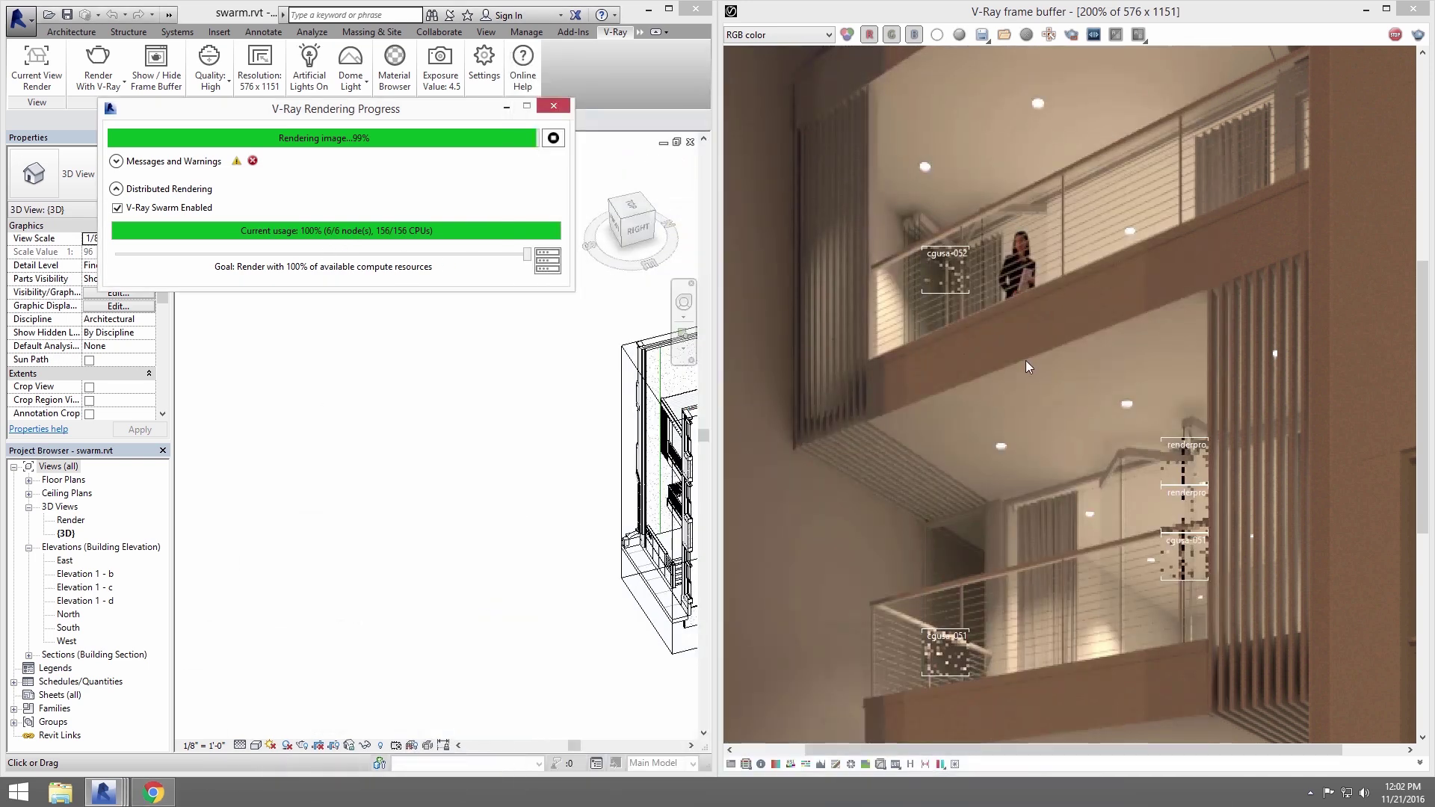
scroll(1022, 380, "down", 1)
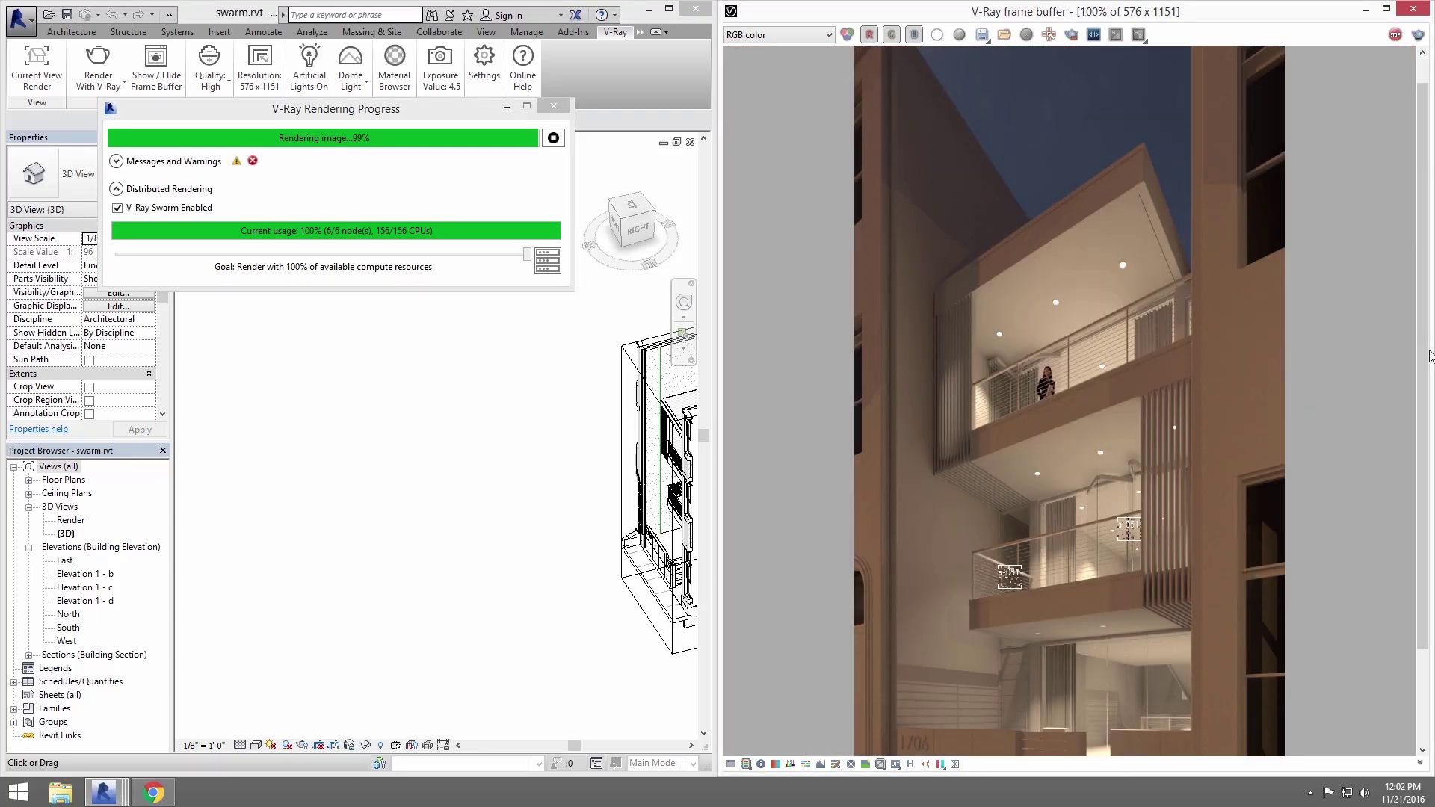
left_click_drag(1427, 376, 1428, 443)
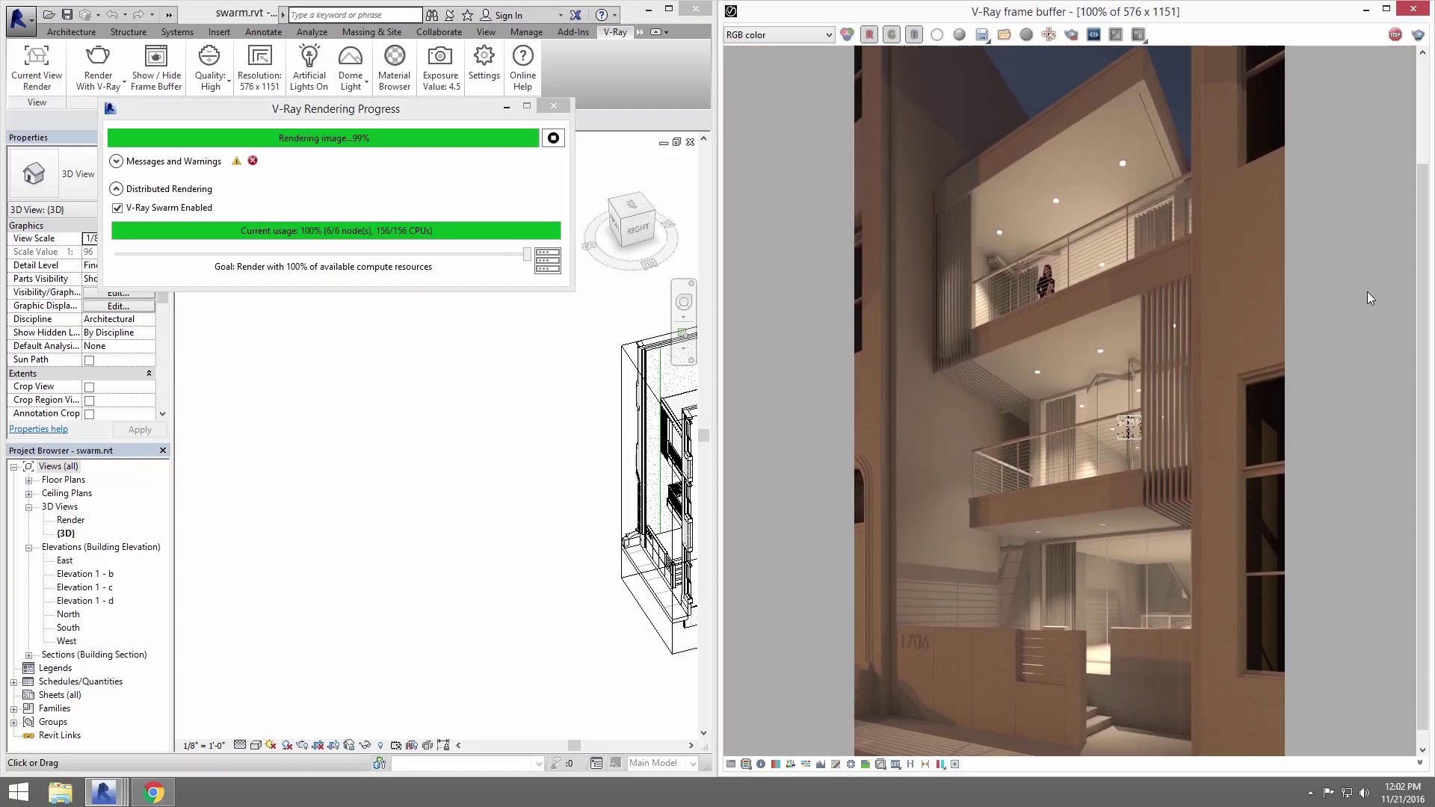